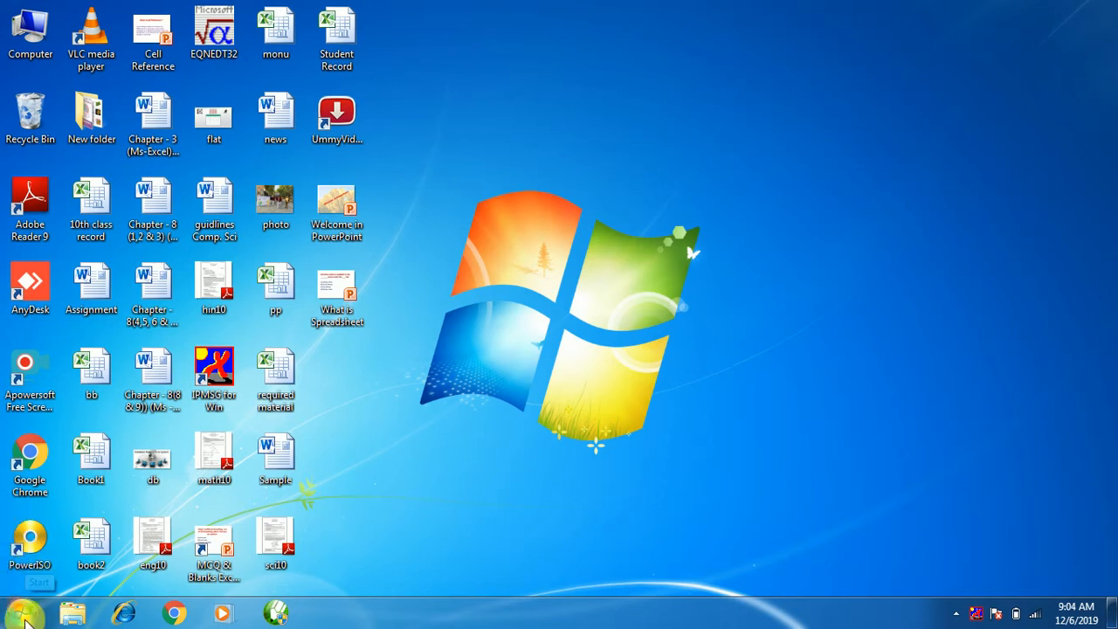
# Launch Microsoft Access 2010 from the Start menu's Microsoft Office program group.
pyautogui.click(21, 613)
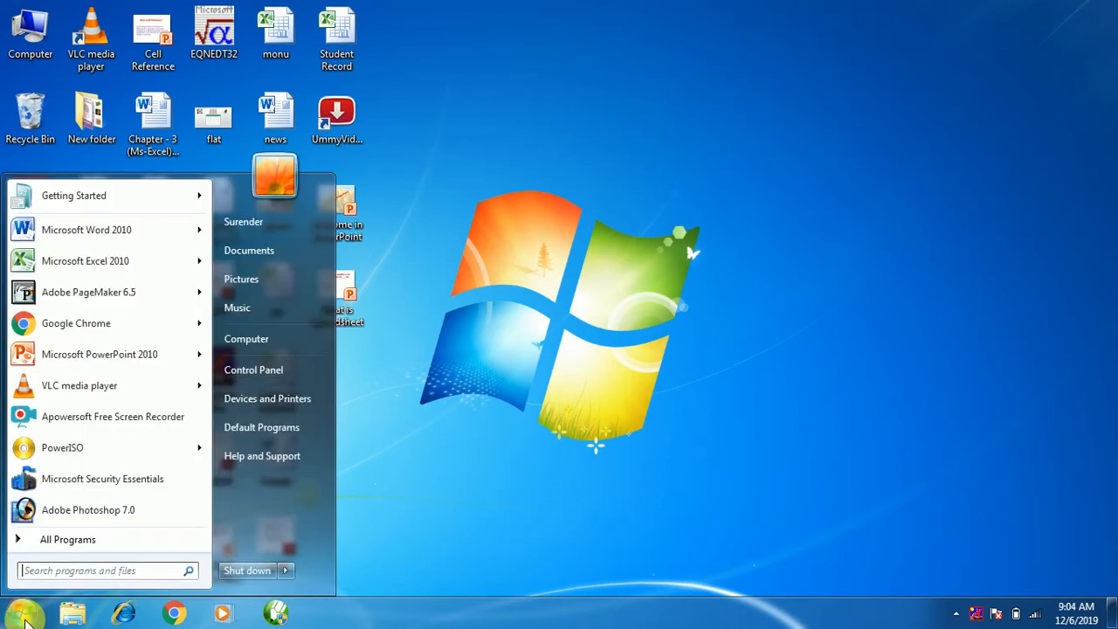
pyautogui.click(68, 541)
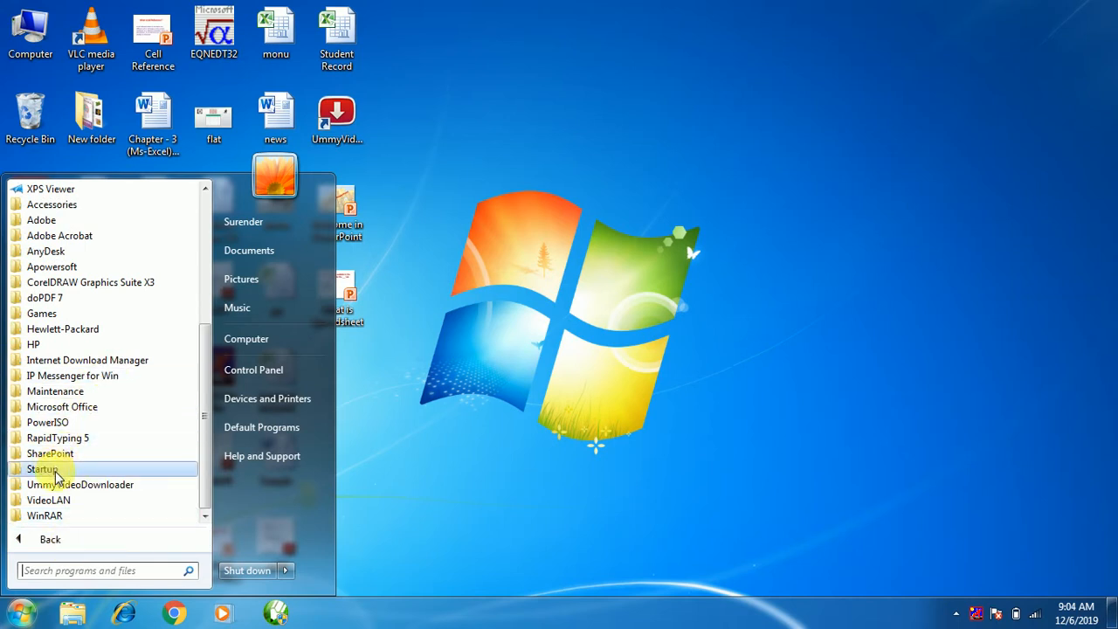
pyautogui.click(61, 406)
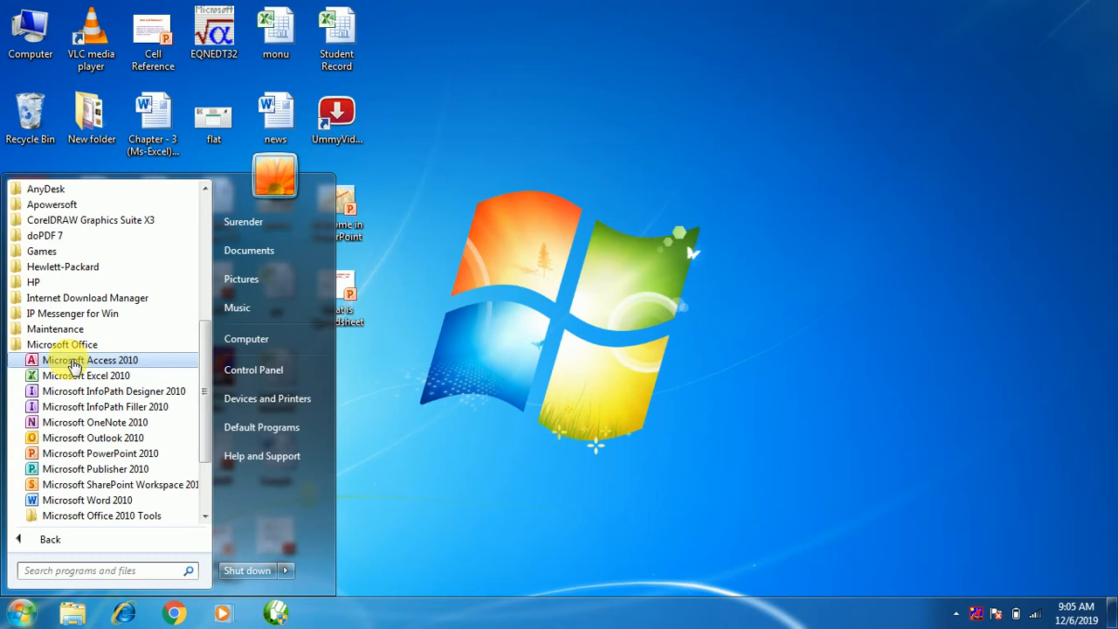
pyautogui.click(75, 363)
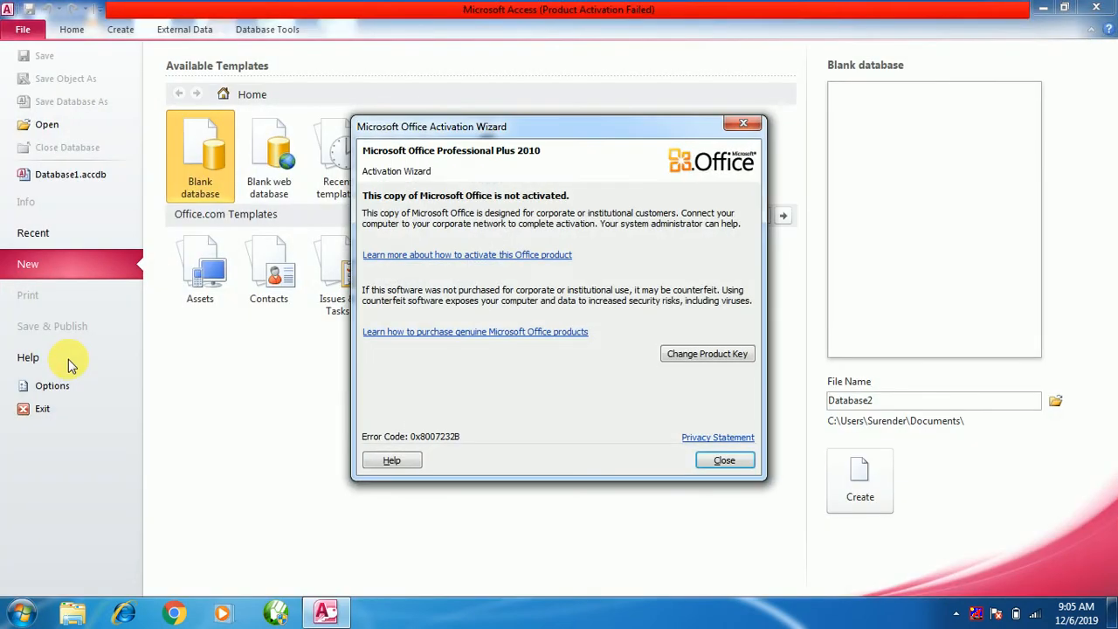
# Dismiss the activation notice and name the new blank database 'Student Record'.
pyautogui.click(720, 468)
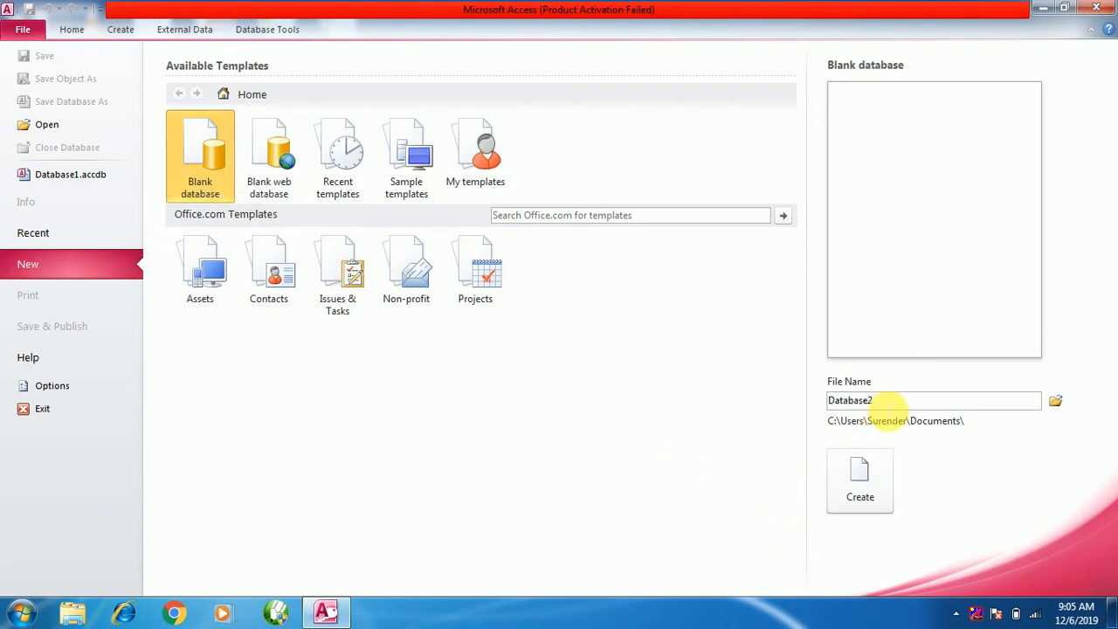
pyautogui.doubleClick(887, 408)
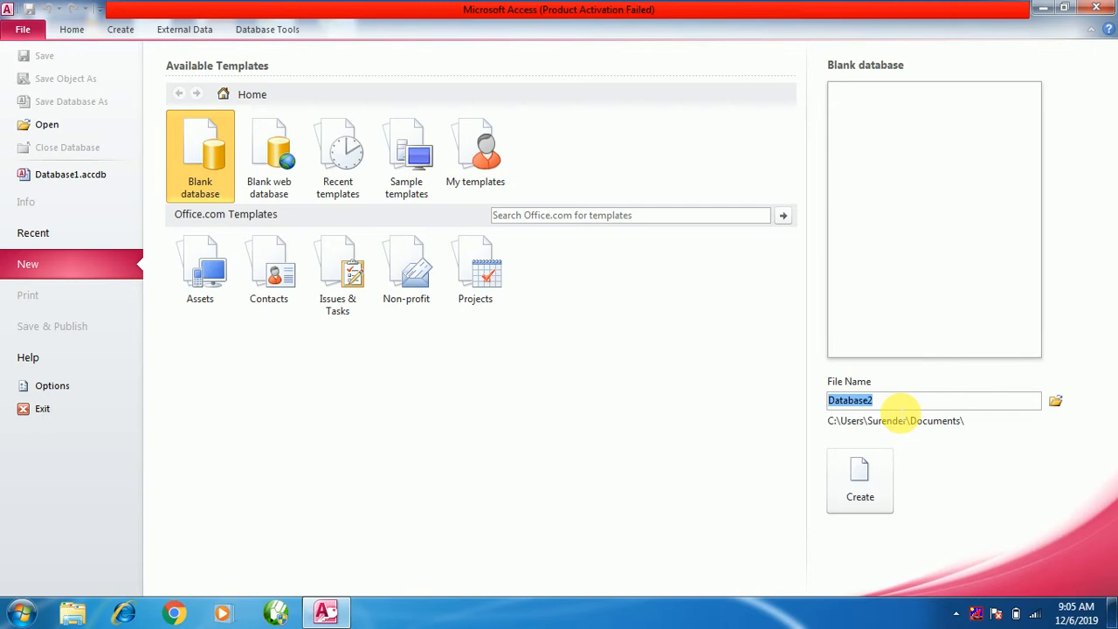
pyautogui.write('Student')
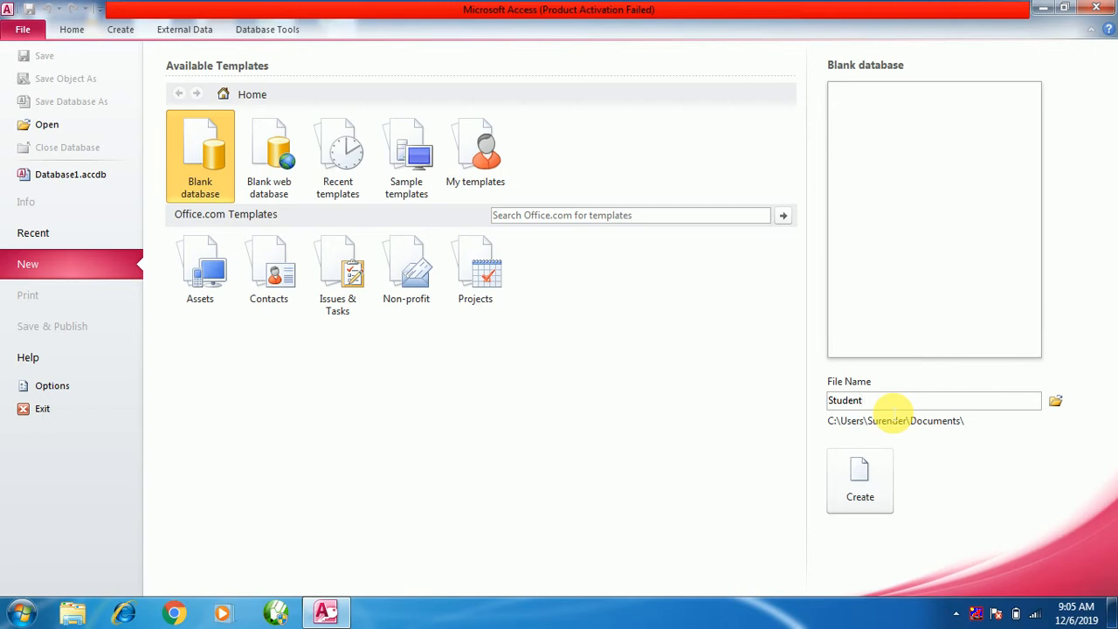
pyautogui.write('Recor')
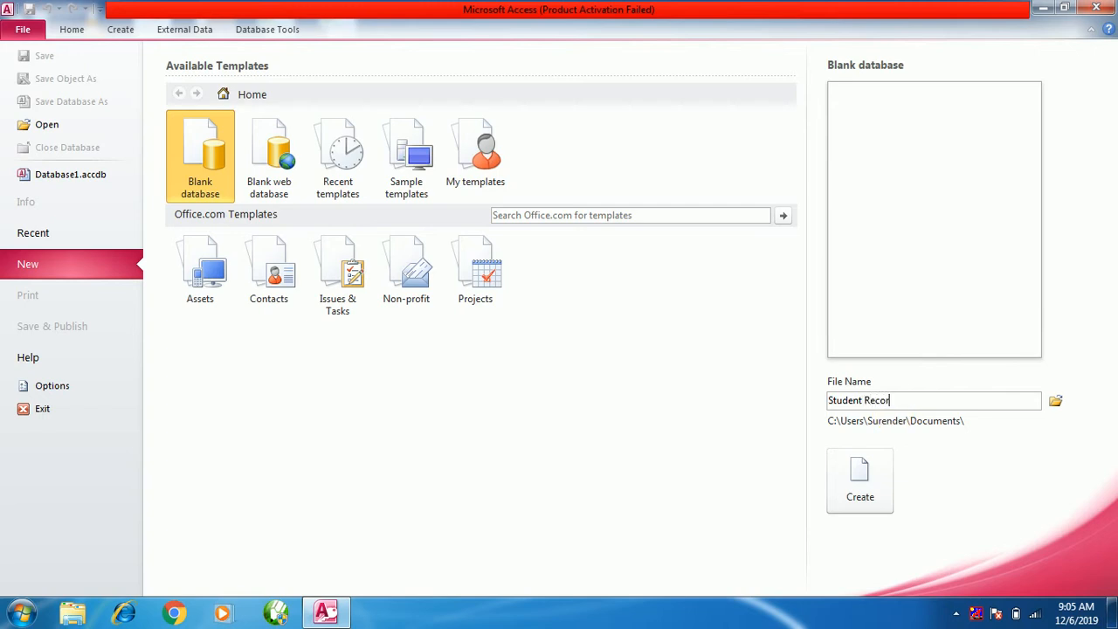
pyautogui.write('d')
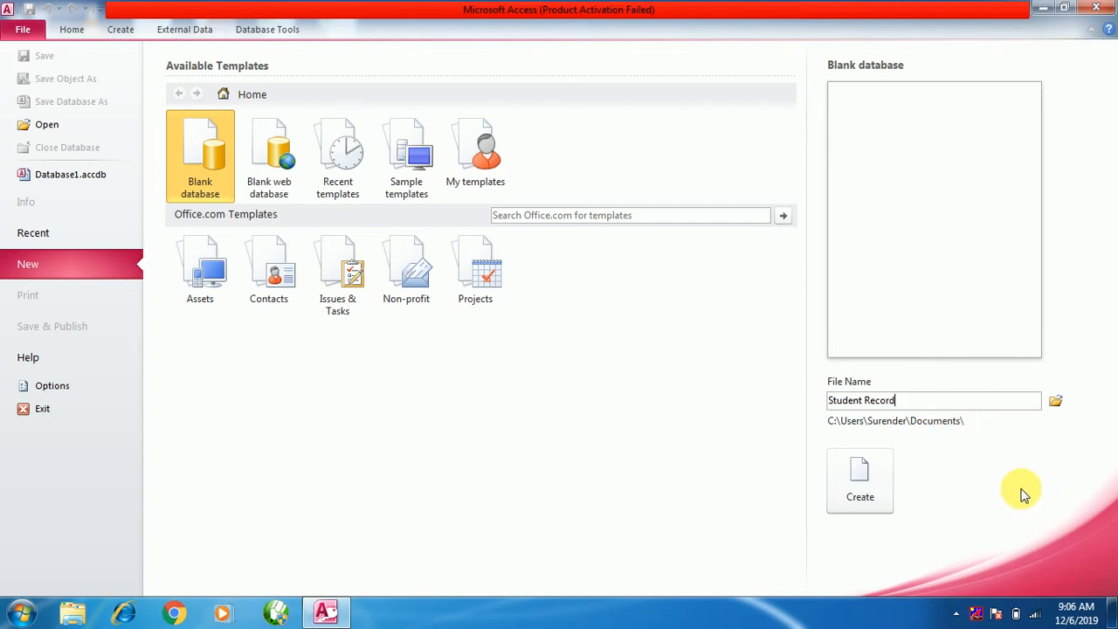
# Set the Student Record database to be saved on Local Disk (F:).
pyautogui.click(1056, 404)
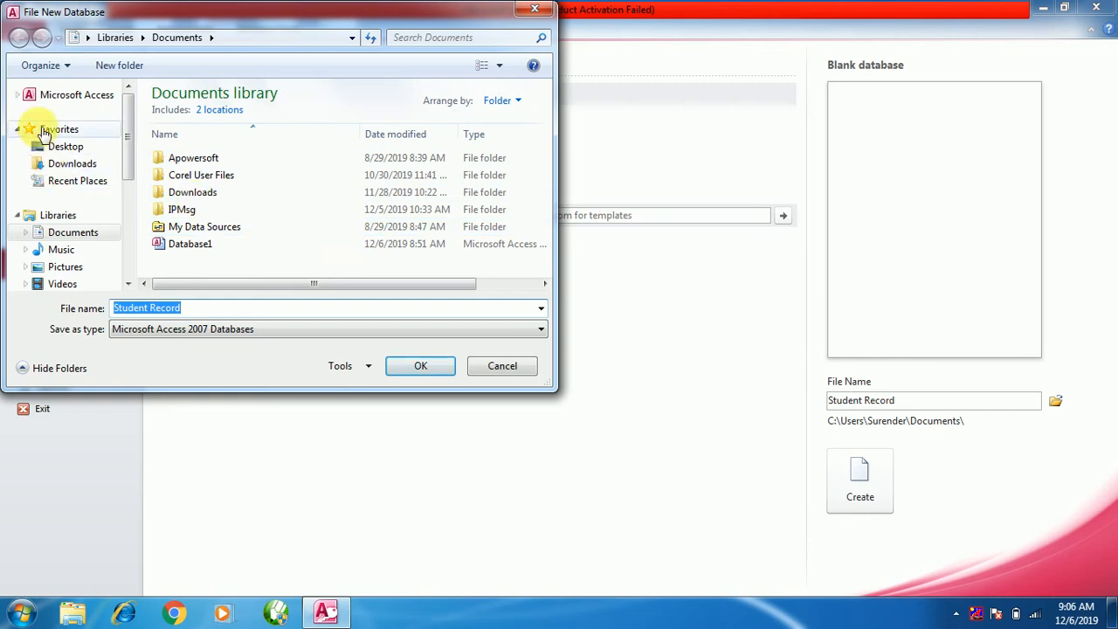
pyautogui.moveTo(121, 118); pyautogui.dragTo(130, 234)
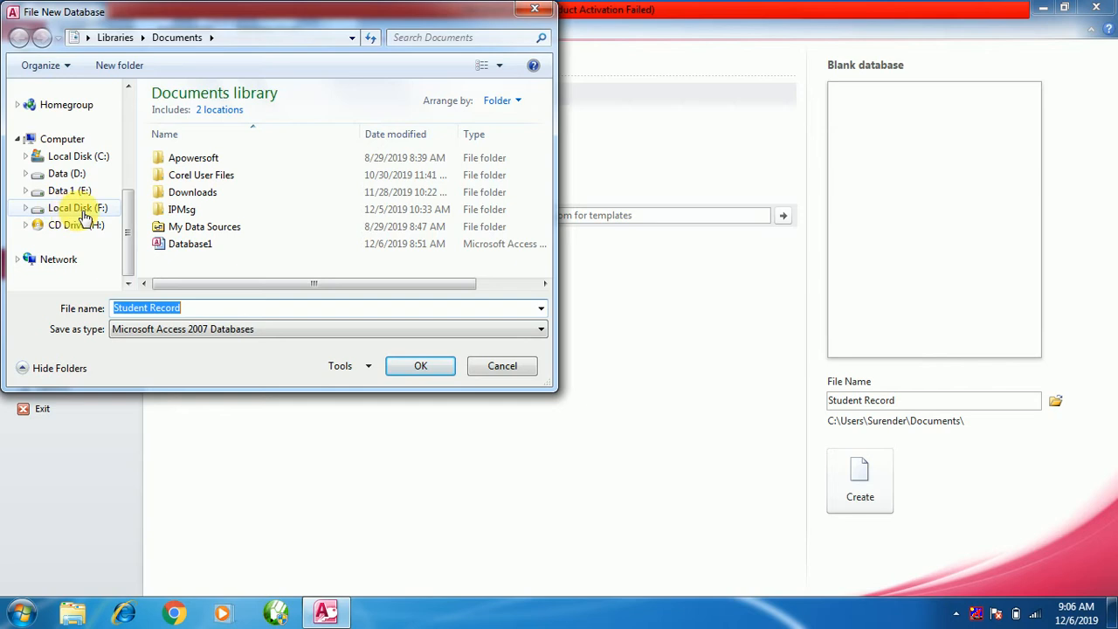
pyautogui.click(81, 214)
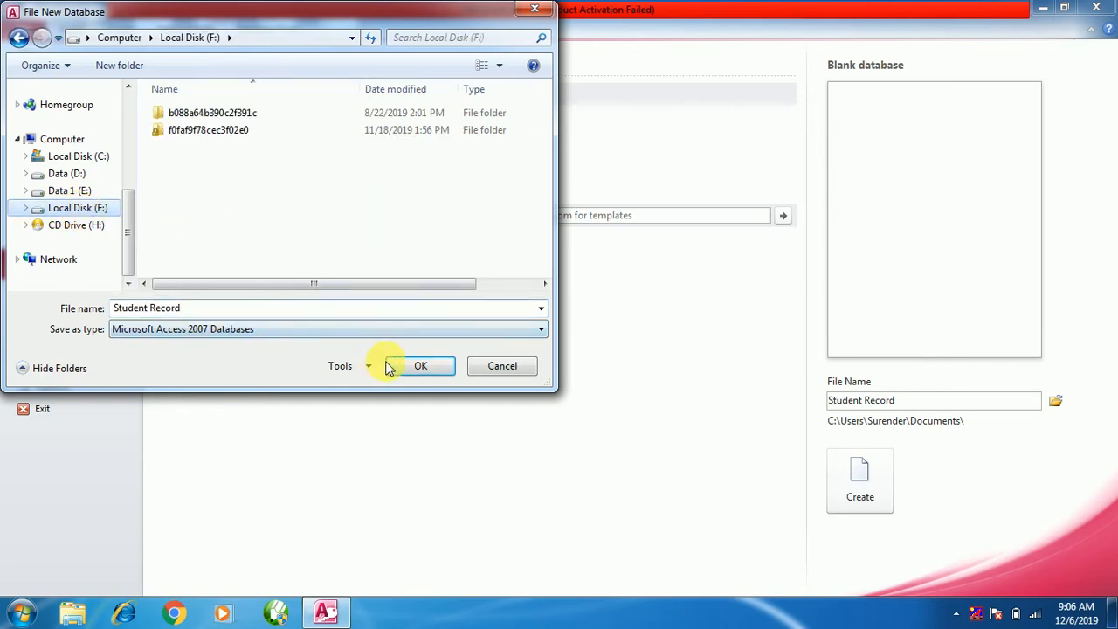
pyautogui.click(420, 367)
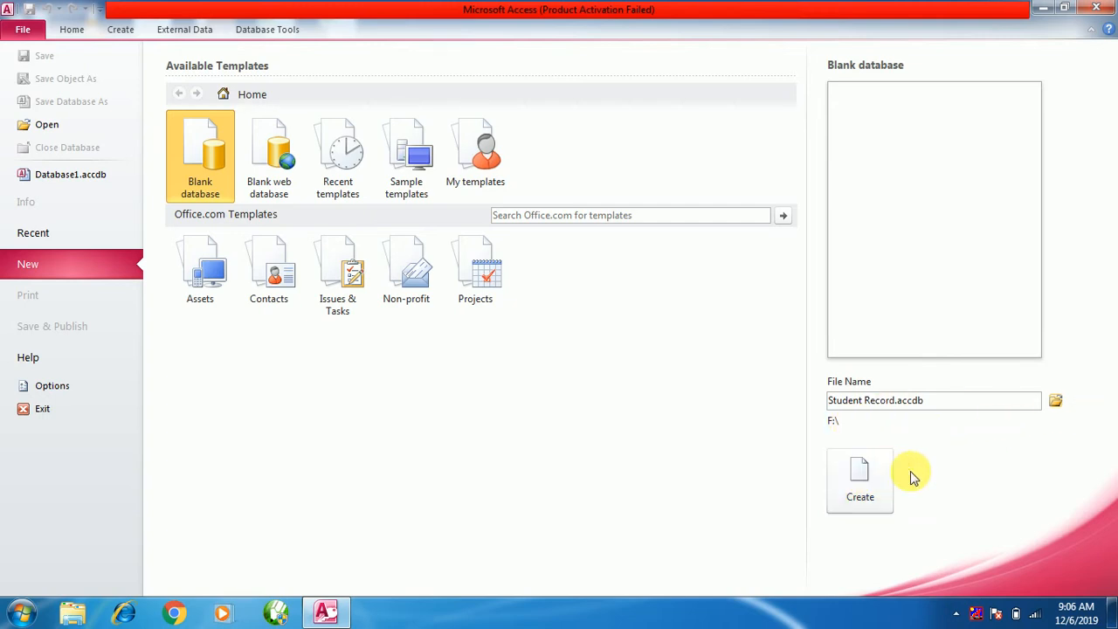
# Create the blank Student Record database with its empty Table1 and show the Create ribbon.
pyautogui.click(863, 473)
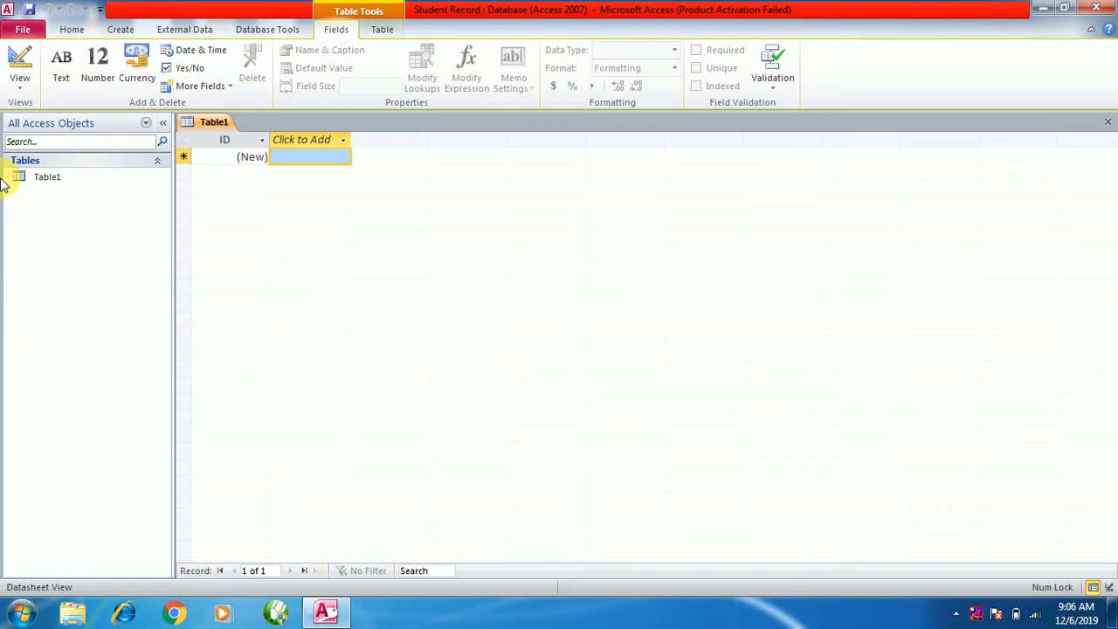
pyautogui.click(119, 29)
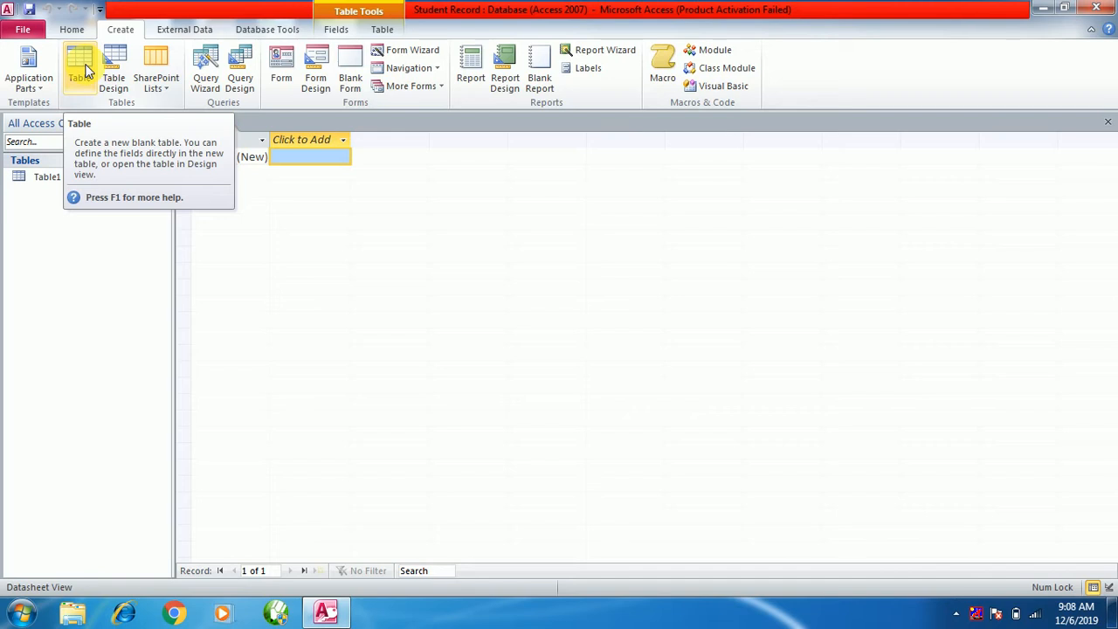
pyautogui.click(163, 93)
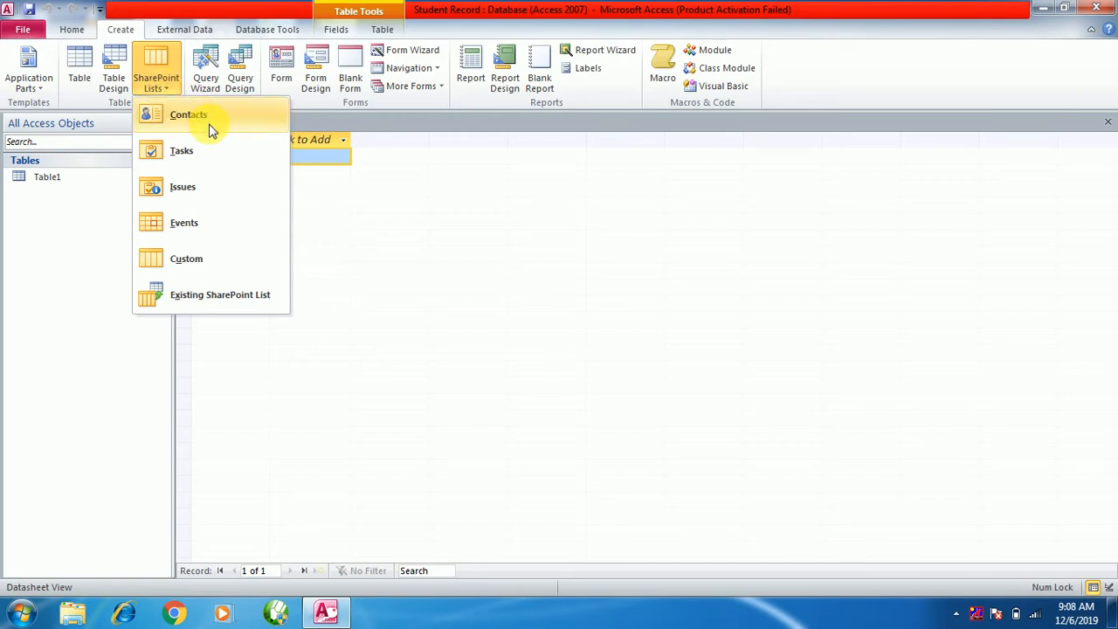
pyautogui.click(411, 192)
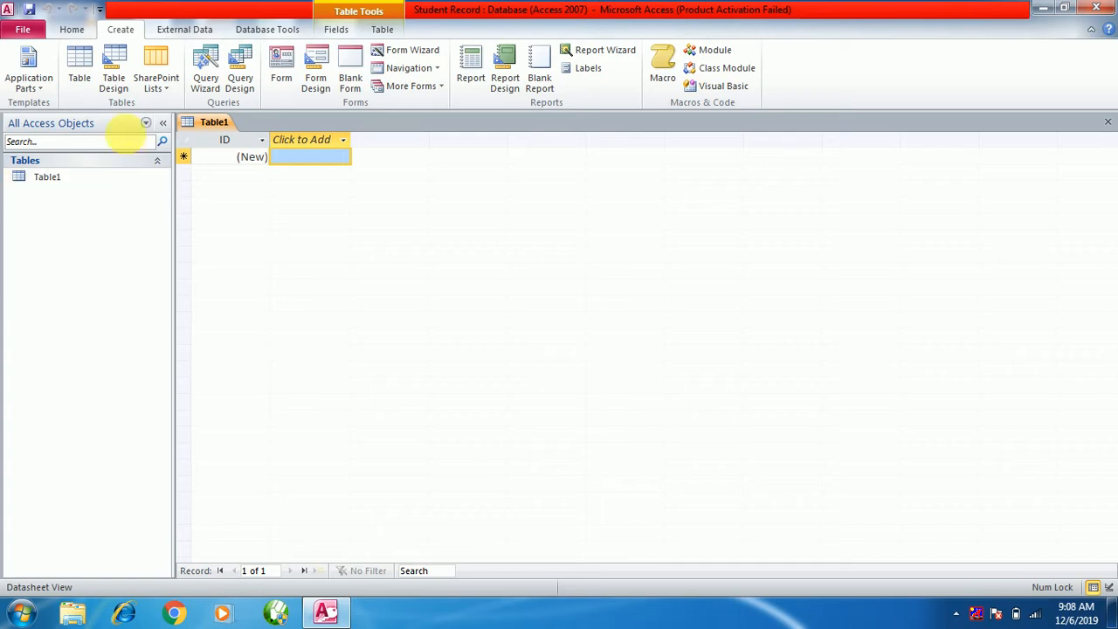
# Start a new Table2 in Design view and close Table1.
pyautogui.click(112, 68)
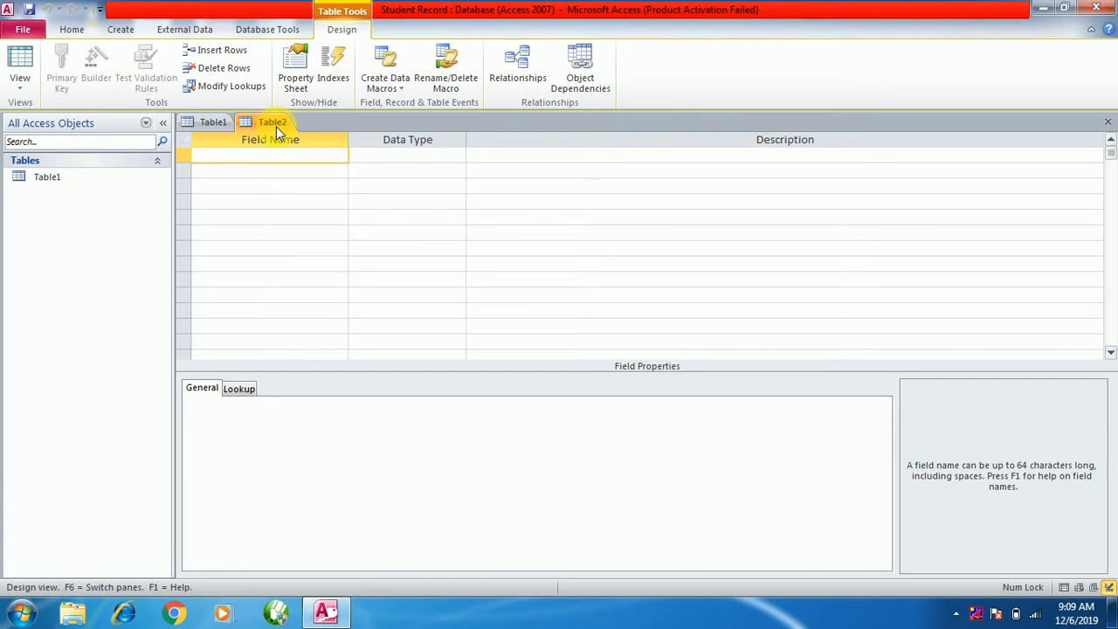
pyautogui.click(215, 123)
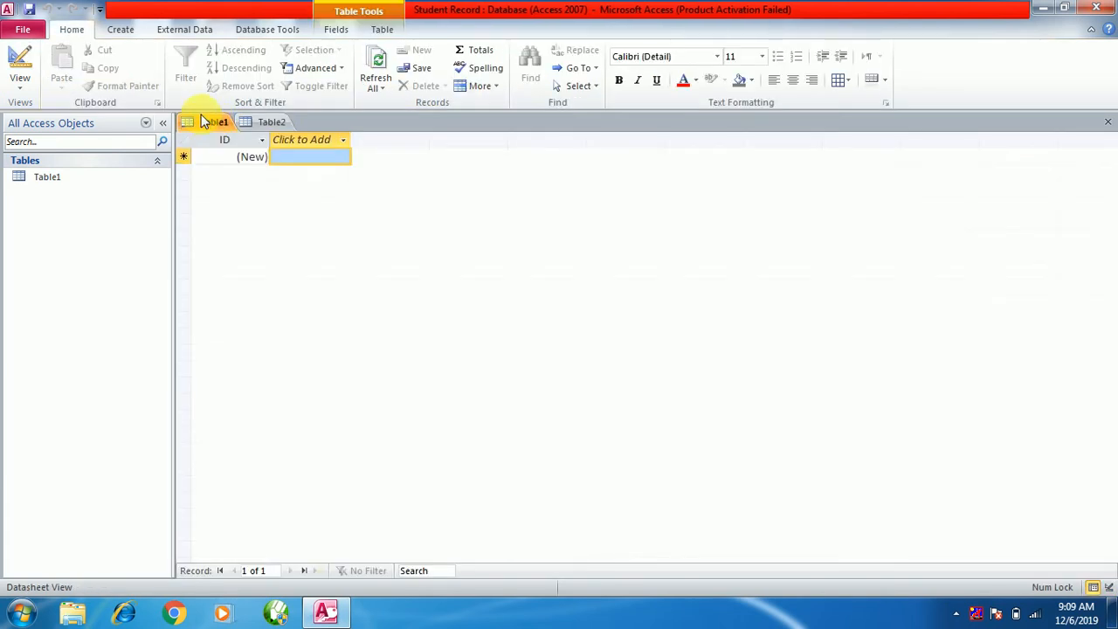
pyautogui.rightClick(209, 123)
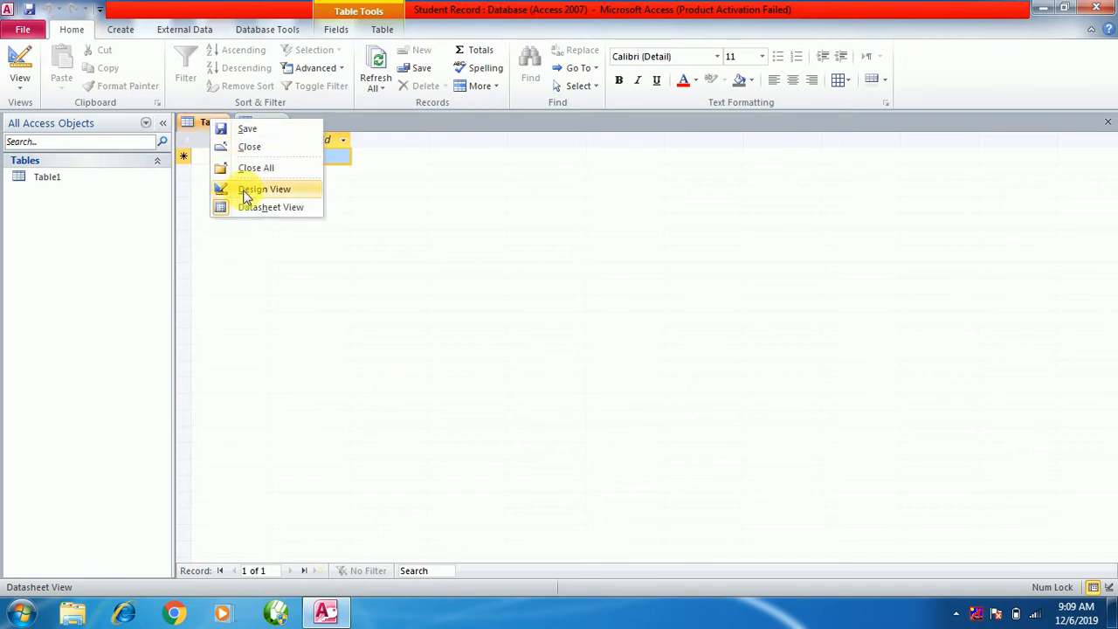
pyautogui.click(252, 150)
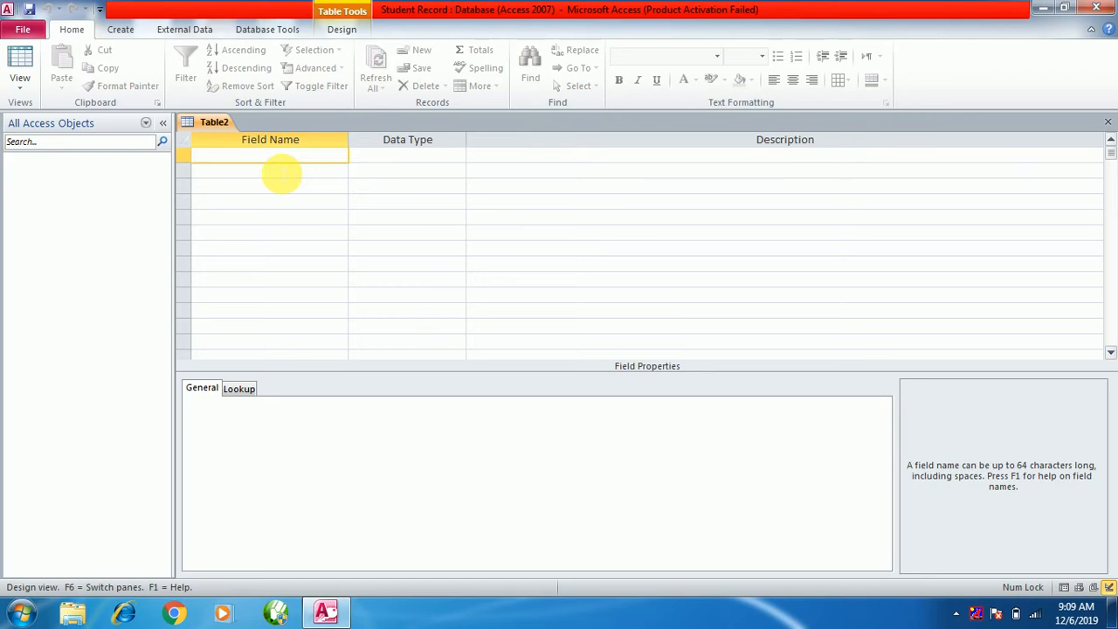
# Name Table2's first field Sr_No (Text), fixing the rejected name Sr.No.
pyautogui.write('Sr.No')
pyautogui.press('Tab')
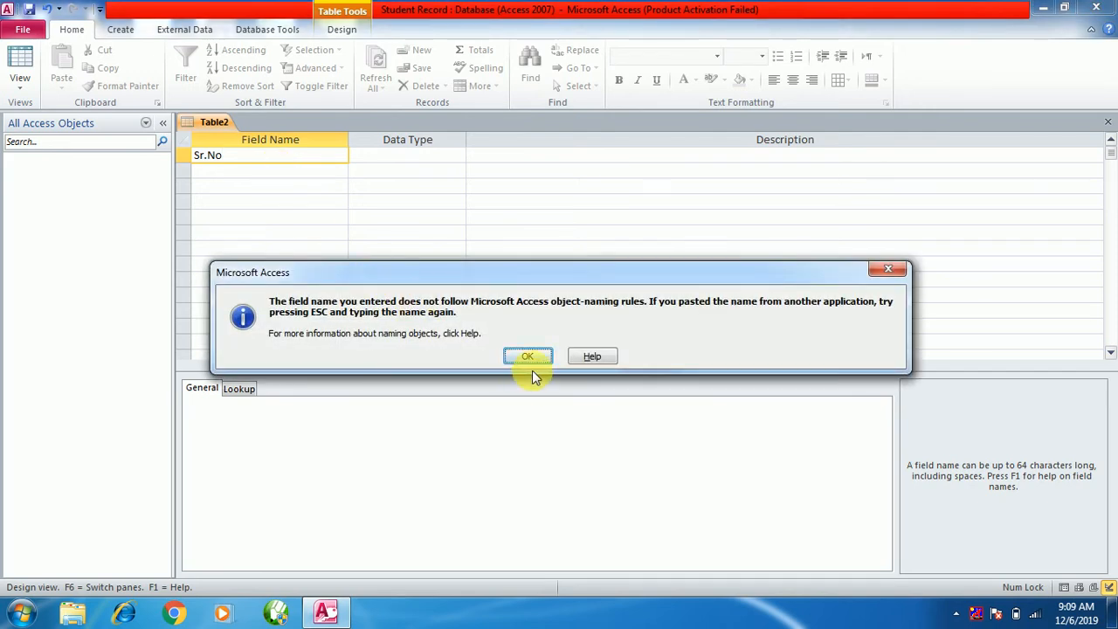
pyautogui.click(527, 358)
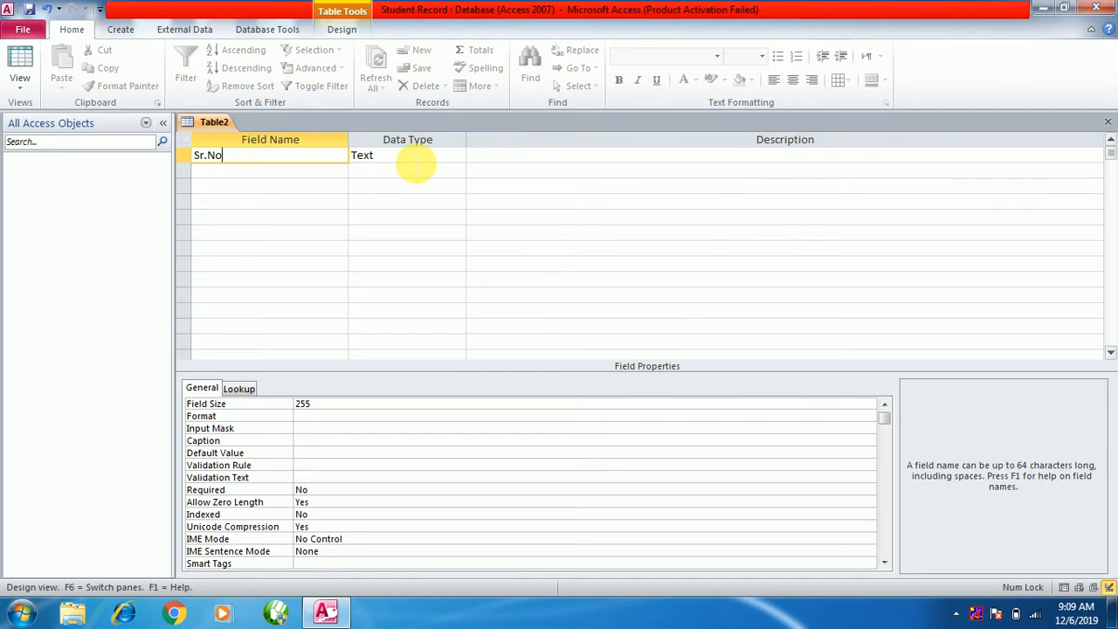
pyautogui.click(416, 163)
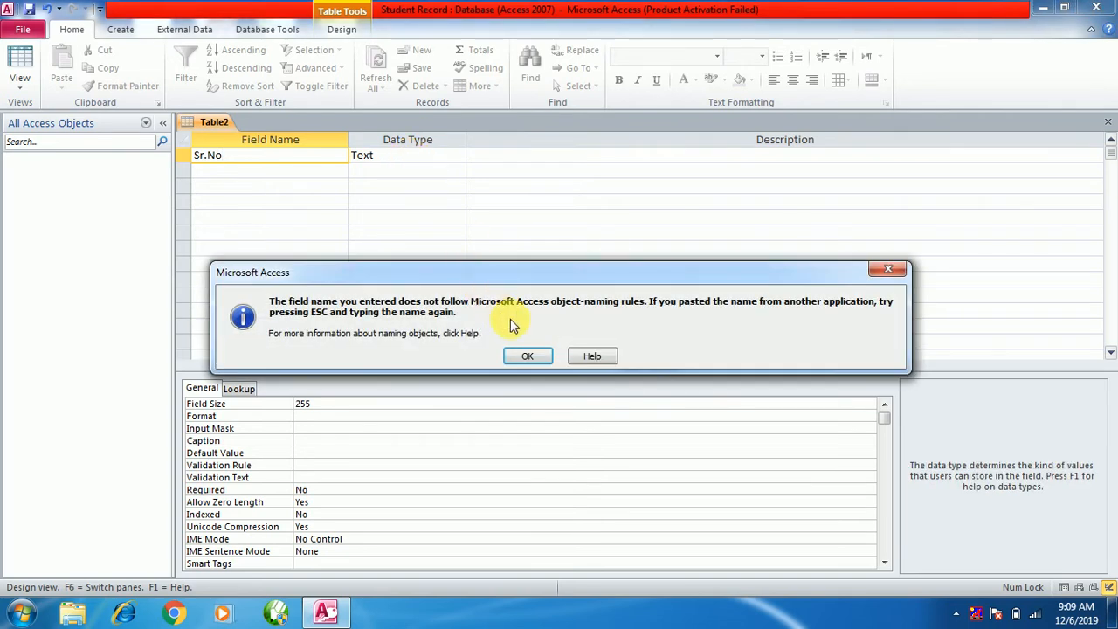
pyautogui.click(529, 358)
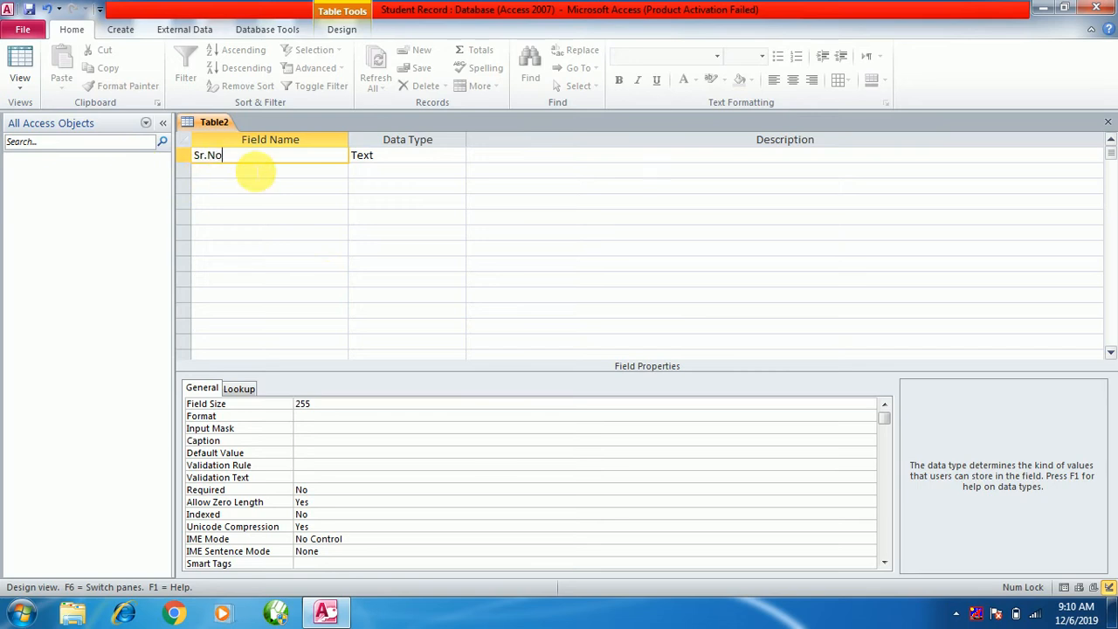
pyautogui.press('BackSpace')
pyautogui.press('BackSpace')
pyautogui.press('BackSpace')
pyautogui.write('_No')
# Change the Sr_No field's data type from Text to AutoNumber.
pyautogui.click(391, 163)
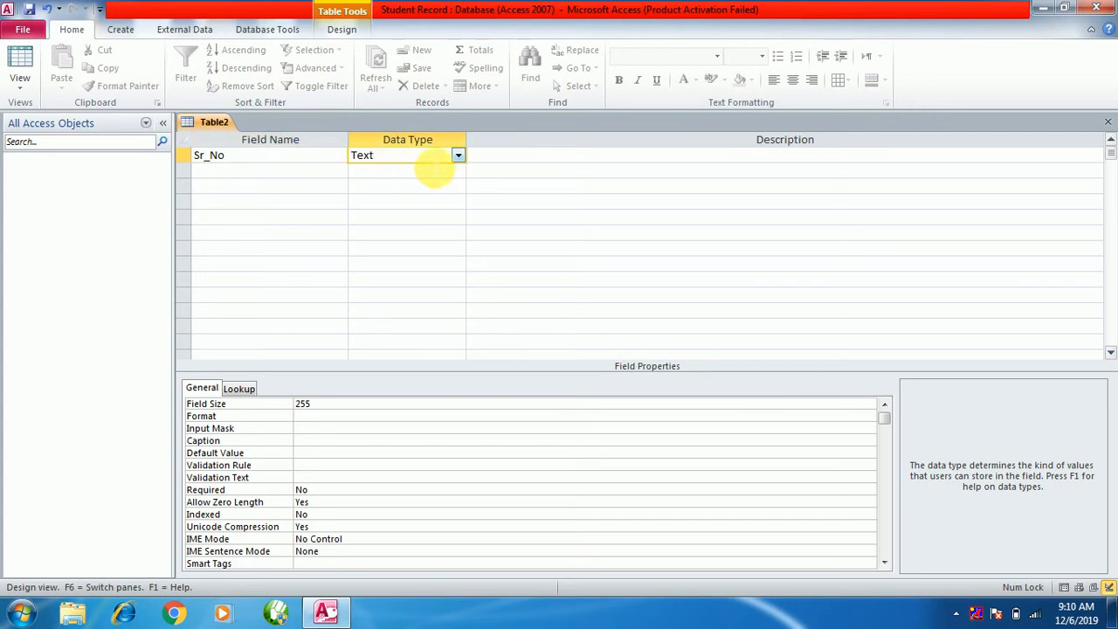
pyautogui.click(459, 155)
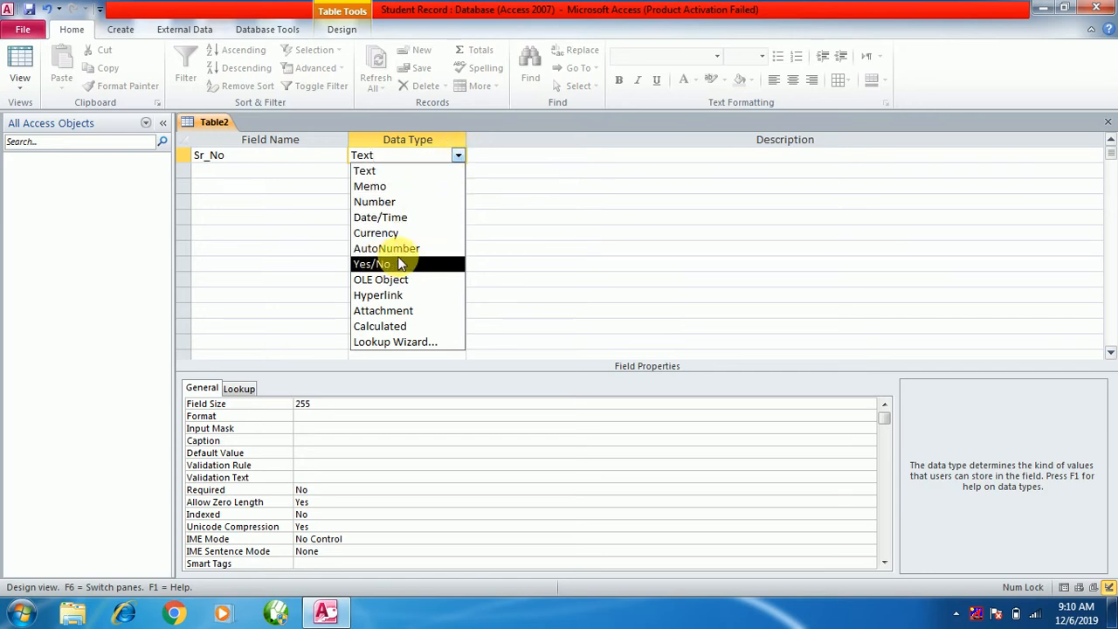
pyautogui.click(420, 250)
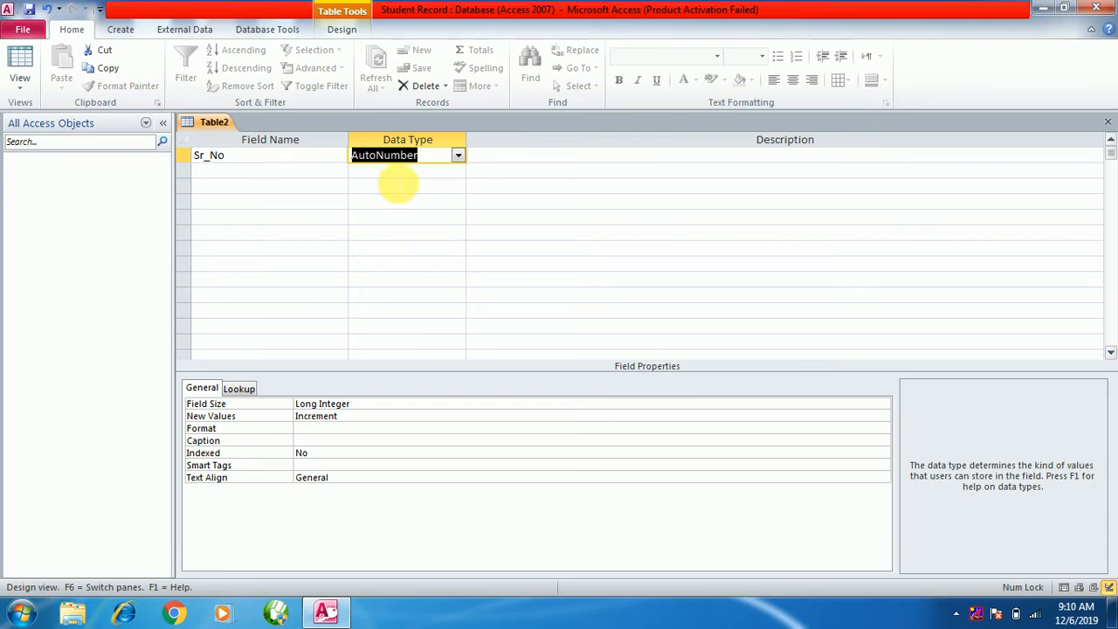
pyautogui.click(271, 172)
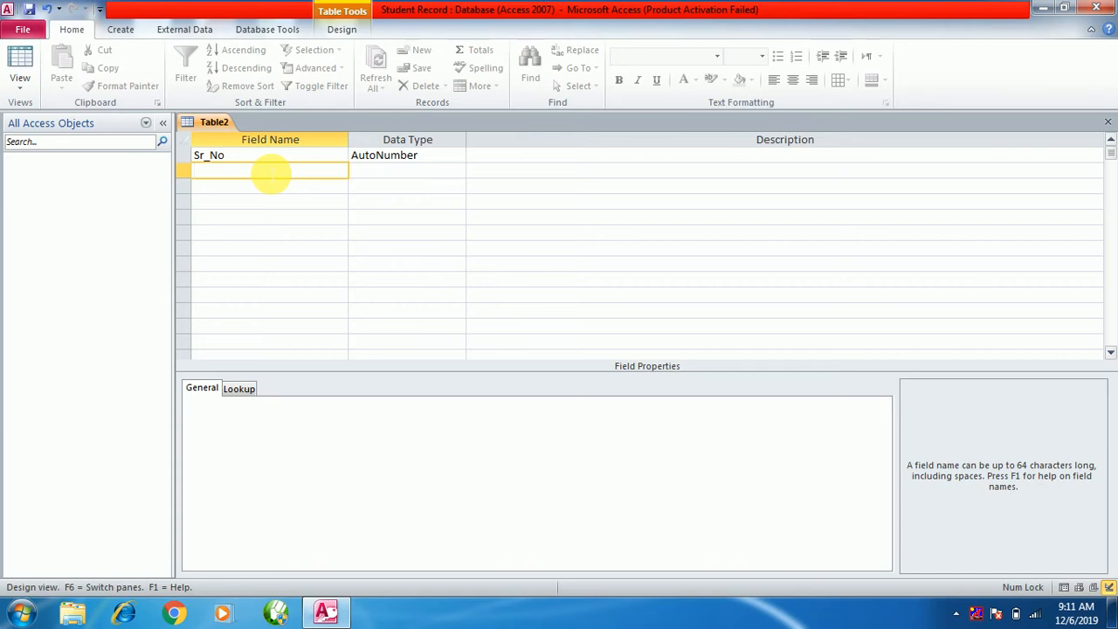
# Add a second field named Roll and show its data type choices.
pyautogui.write('Roll')
pyautogui.click(374, 172)
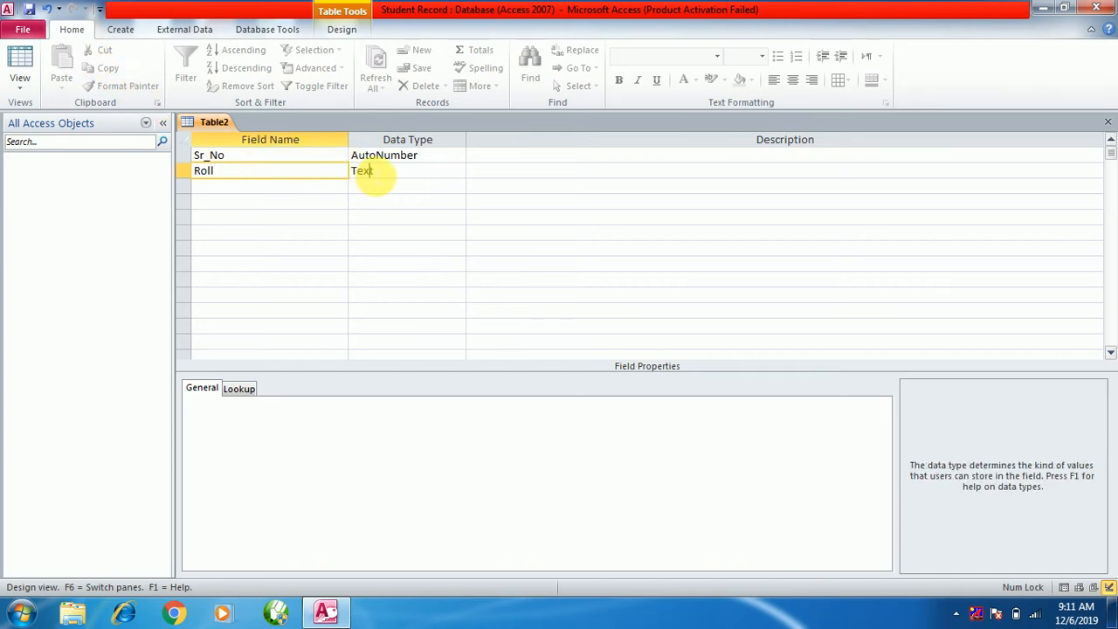
pyautogui.click(457, 171)
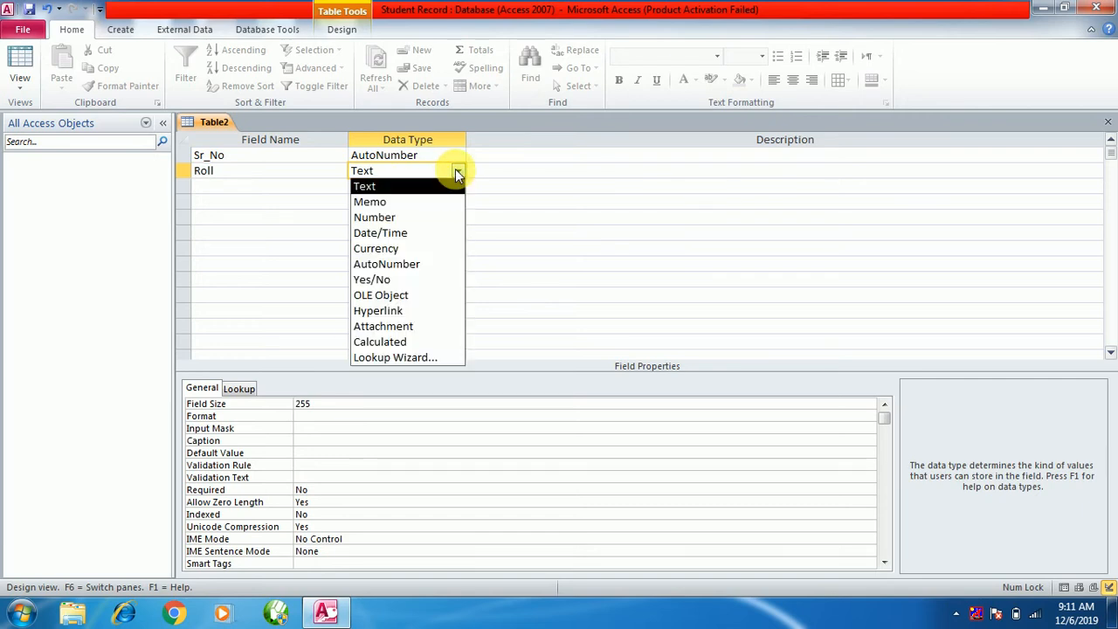
# Set Roll's data type to Number with a Long Integer field size.
pyautogui.click(407, 218)
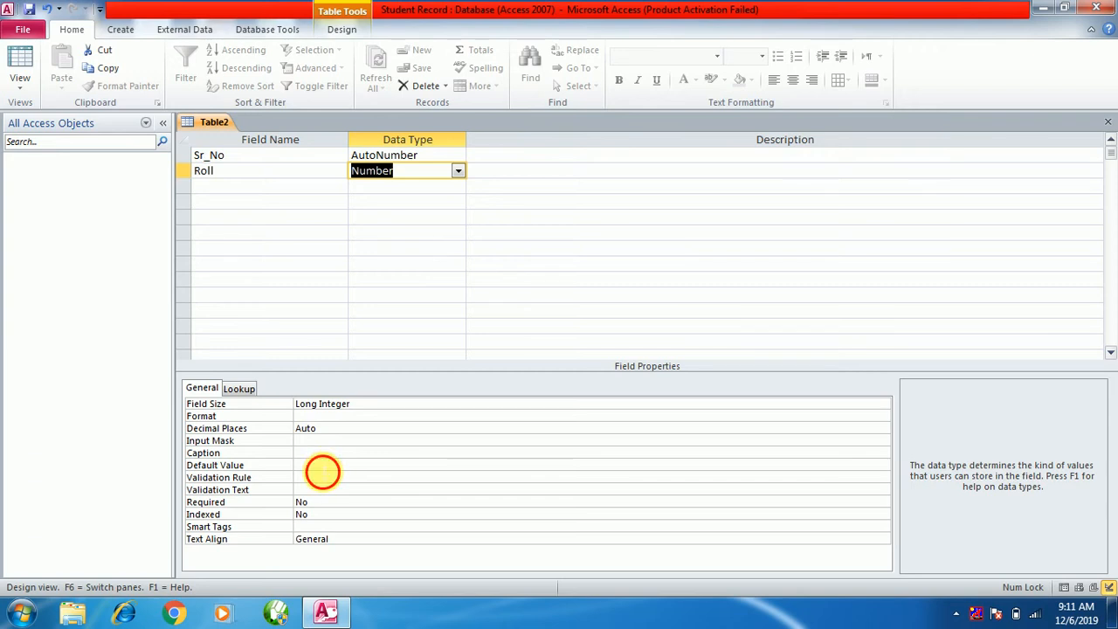
pyautogui.click(323, 467)
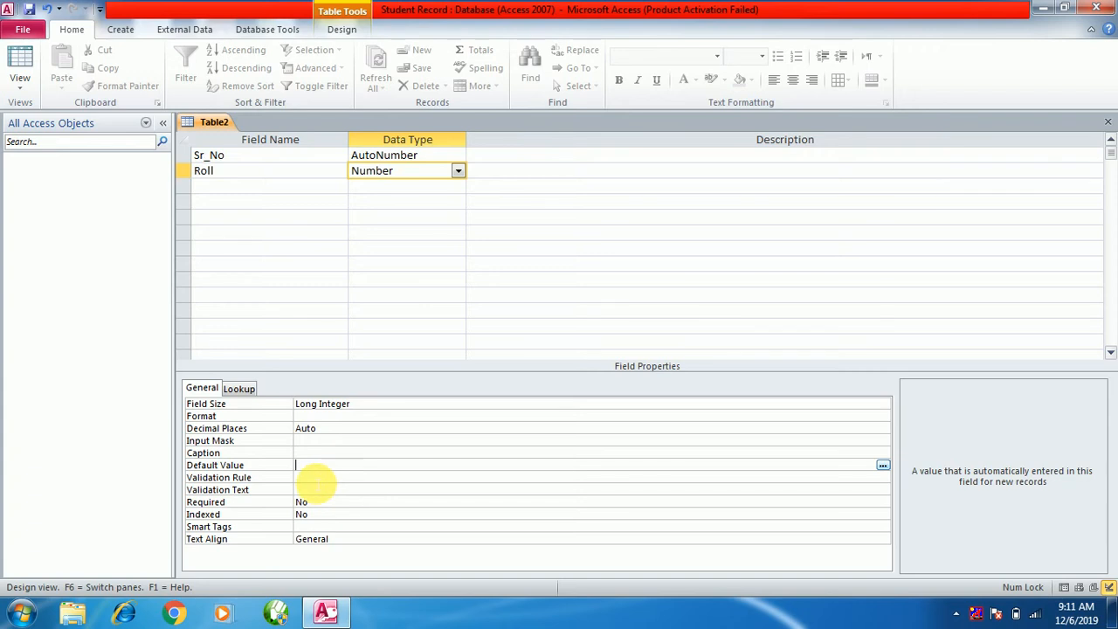
# Give the Roll field the validation rule '<151 and >100'.
pyautogui.click(317, 478)
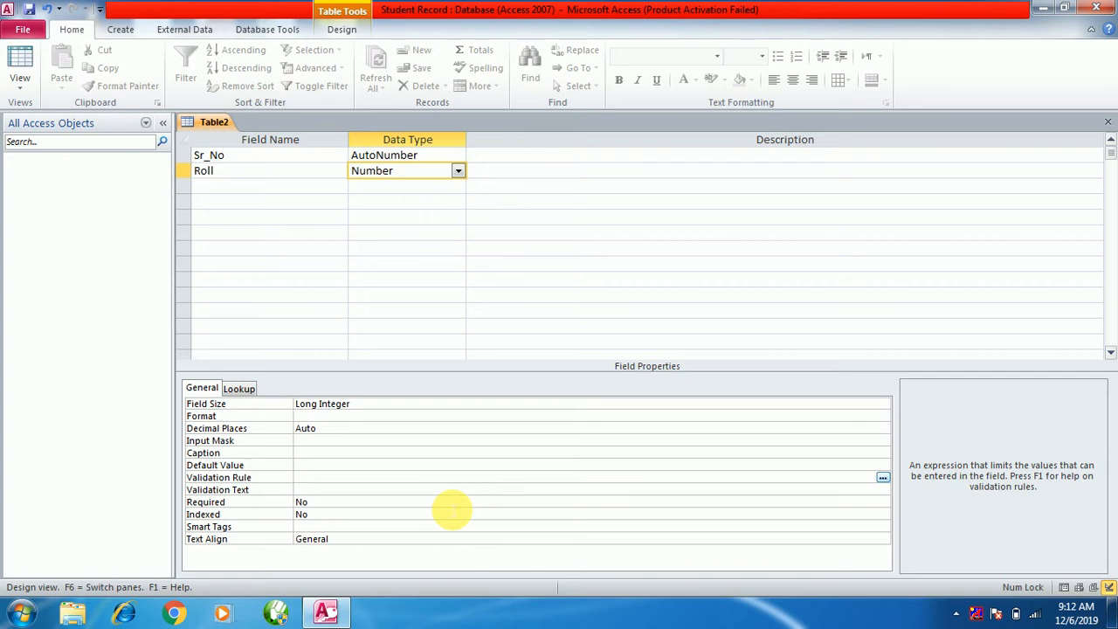
pyautogui.write('<151 and >100')
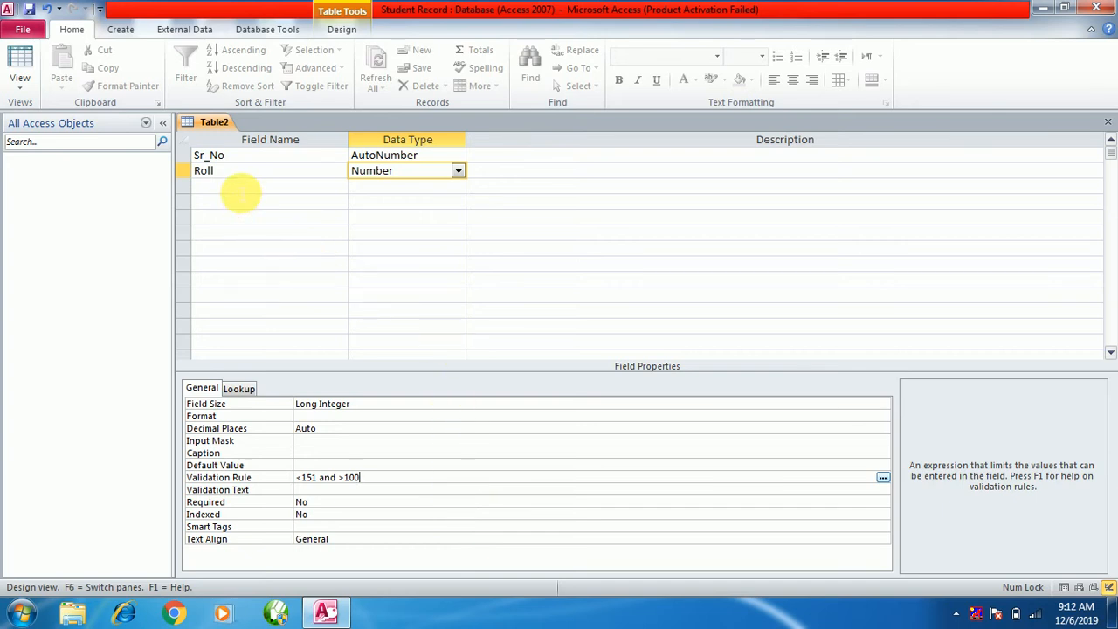
pyautogui.click(241, 190)
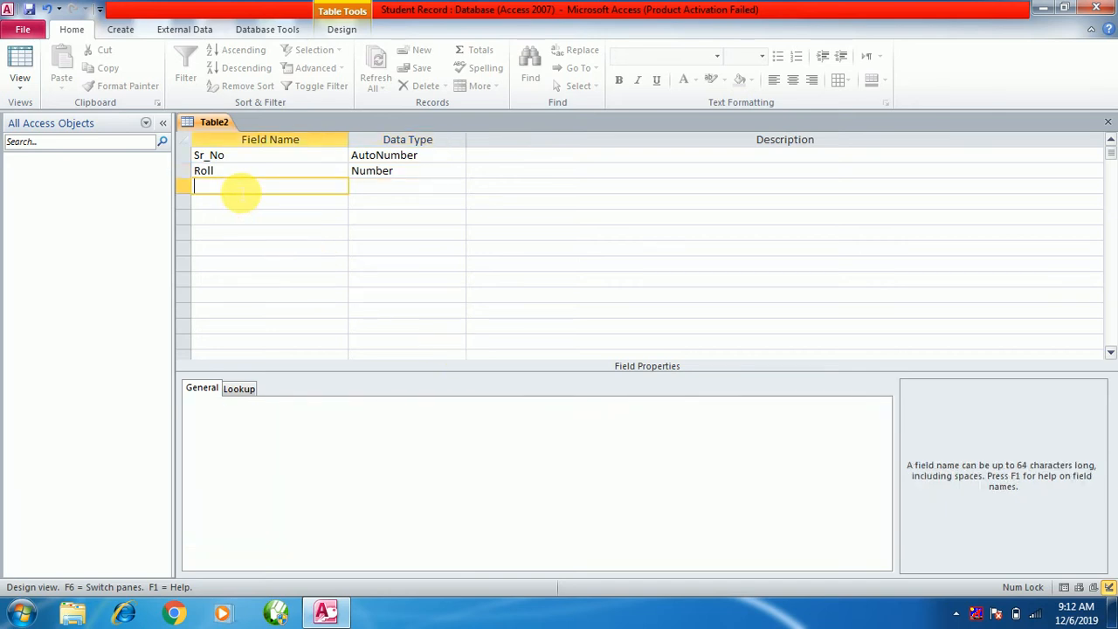
# Add SName as a Text field with field size 255, then name the fourth field Eng.
pyautogui.write('SName')
pyautogui.click(389, 191)
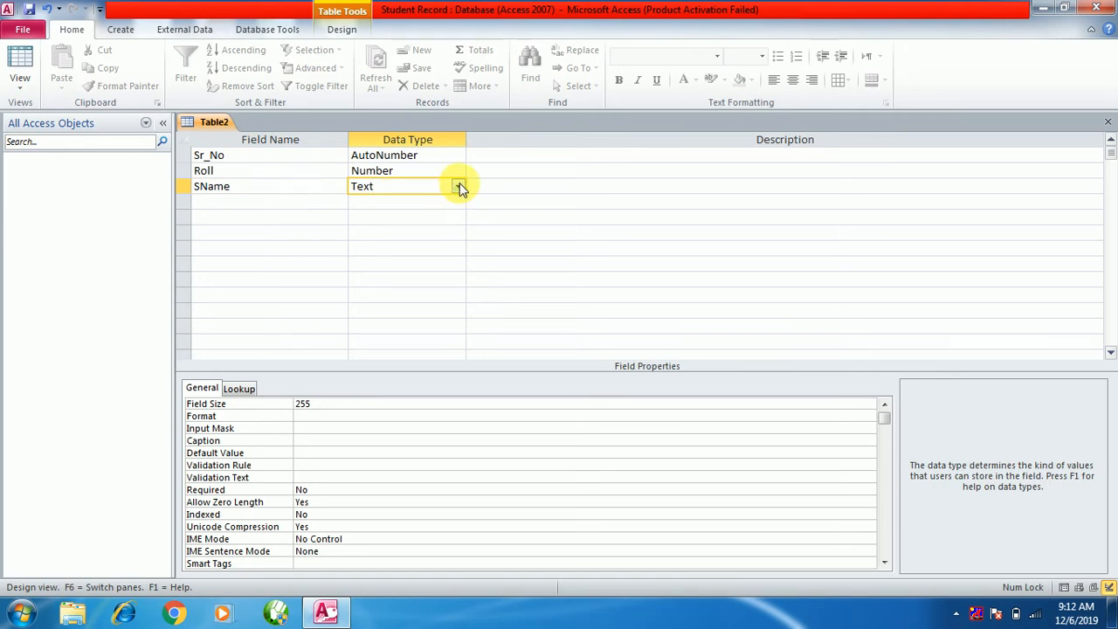
pyautogui.click(458, 187)
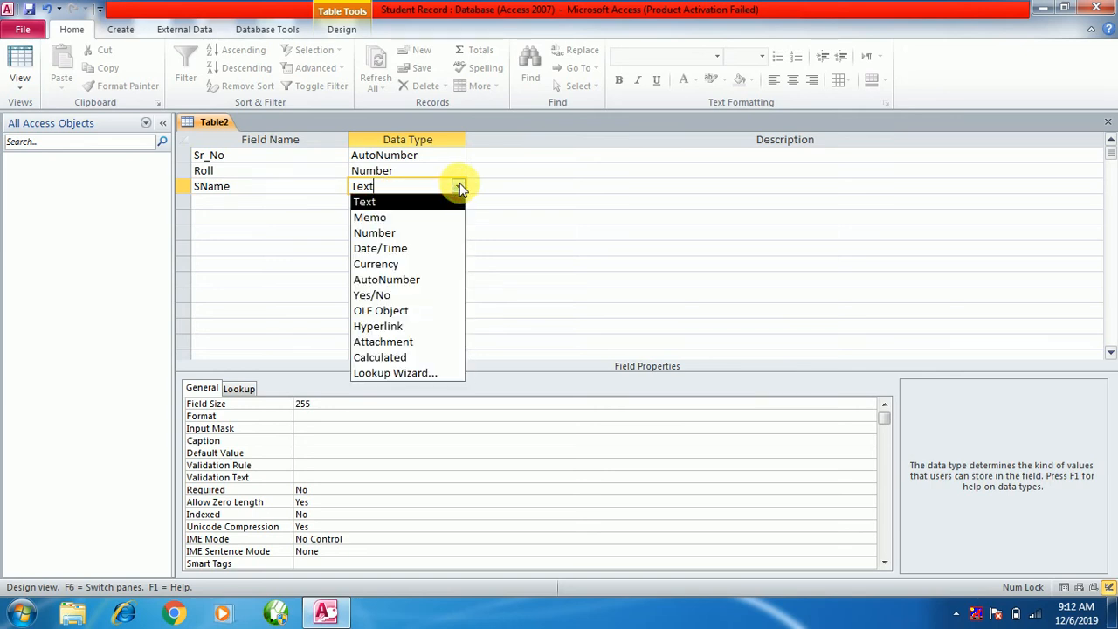
pyautogui.click(369, 202)
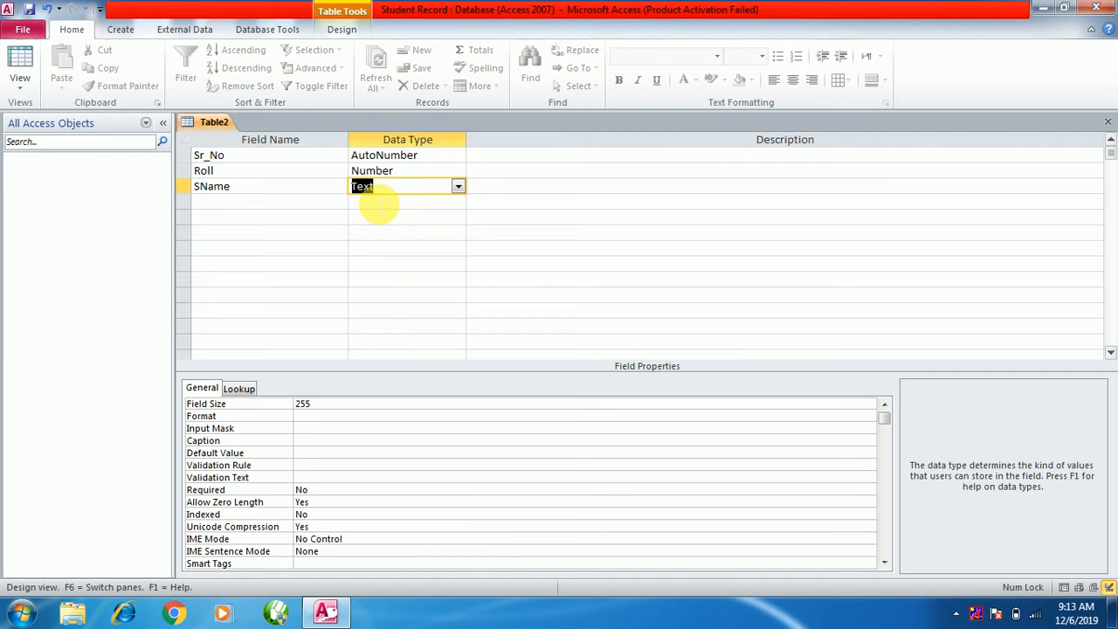
pyautogui.click(303, 403)
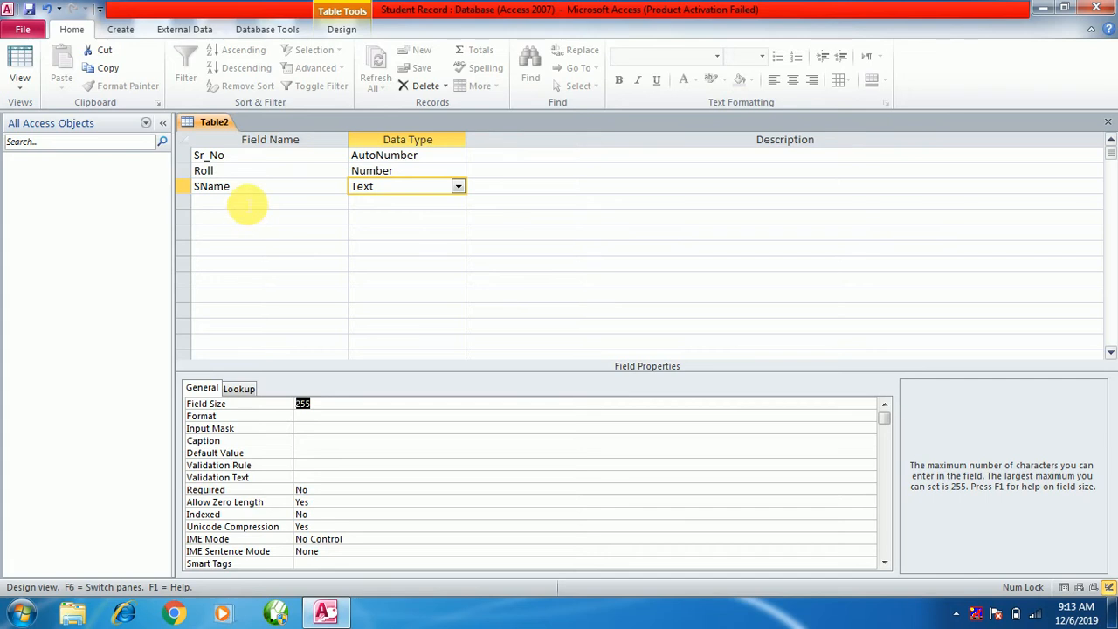
pyautogui.click(247, 202)
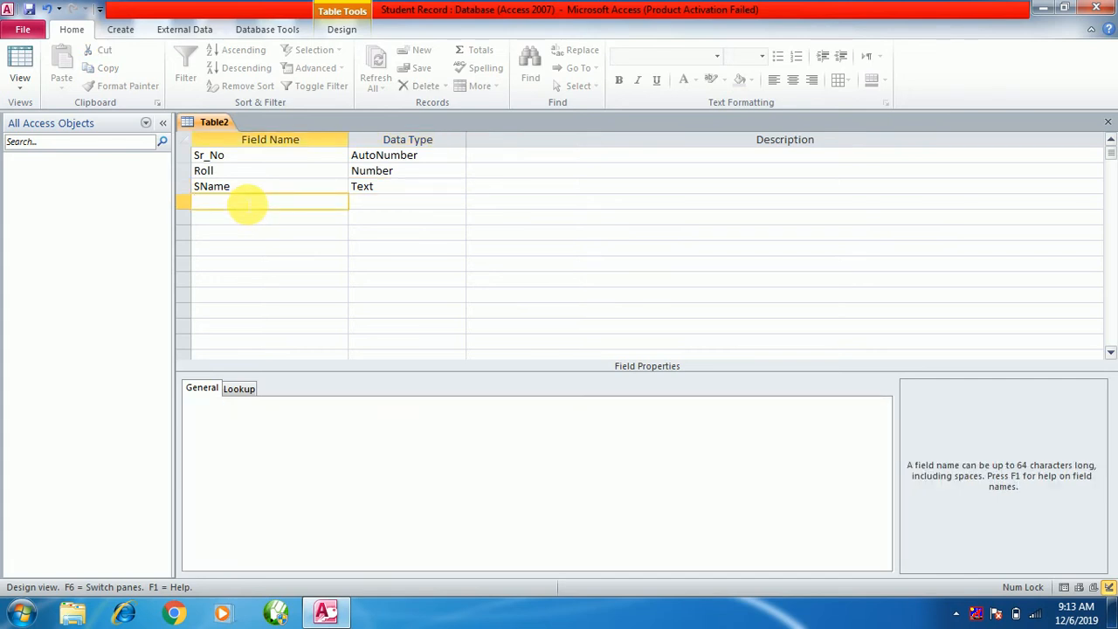
pyautogui.write('Eng')
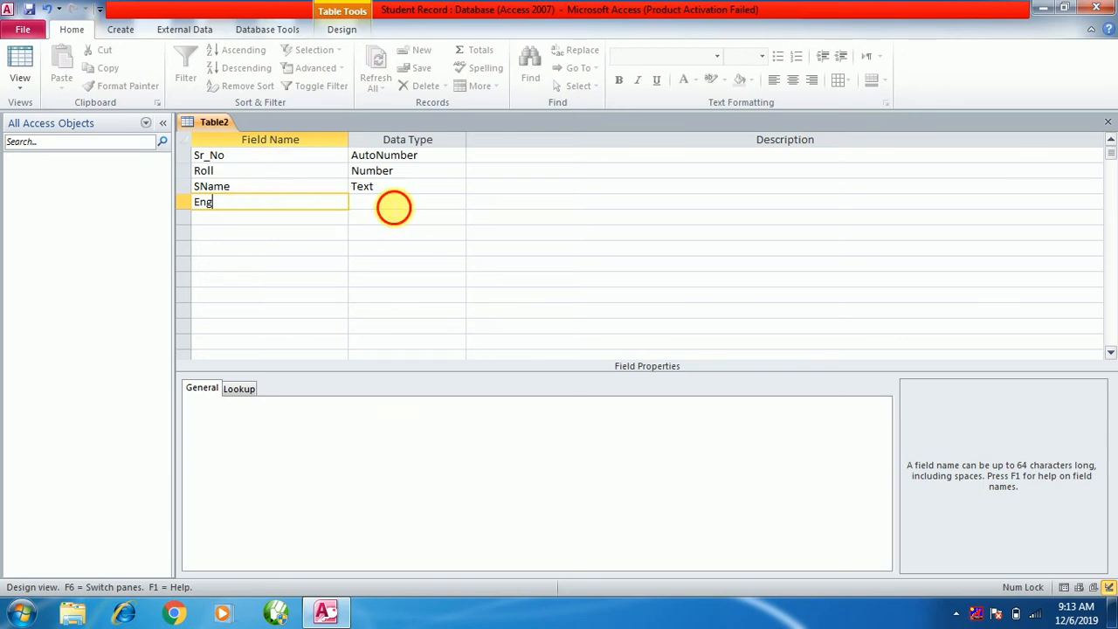
# Make Eng a Number field and add Hin as another Number field.
pyautogui.click(392, 207)
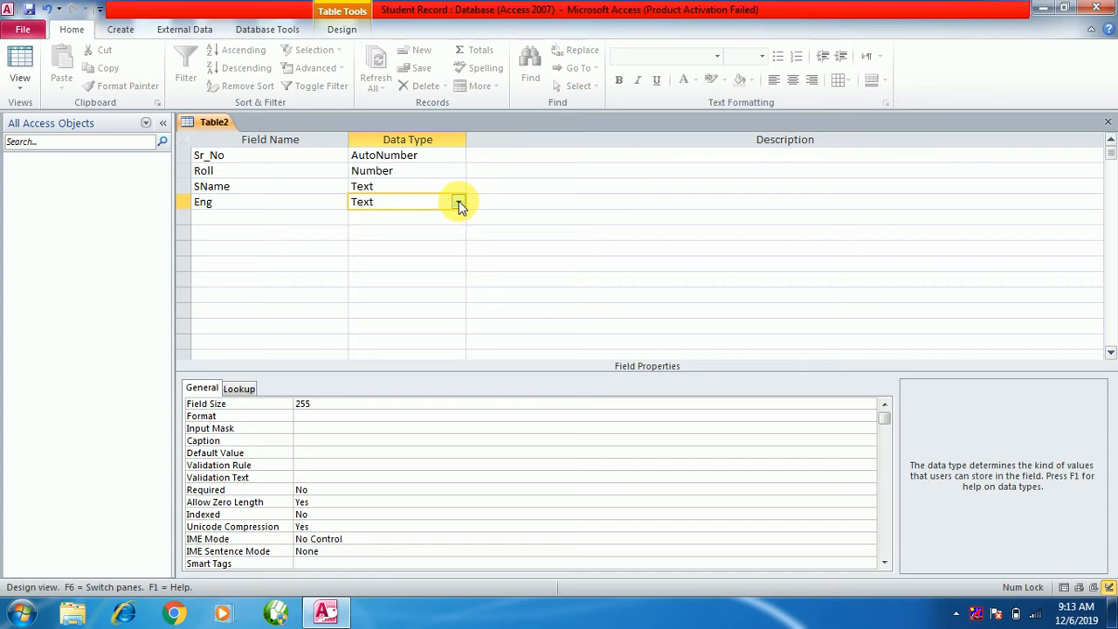
pyautogui.click(458, 202)
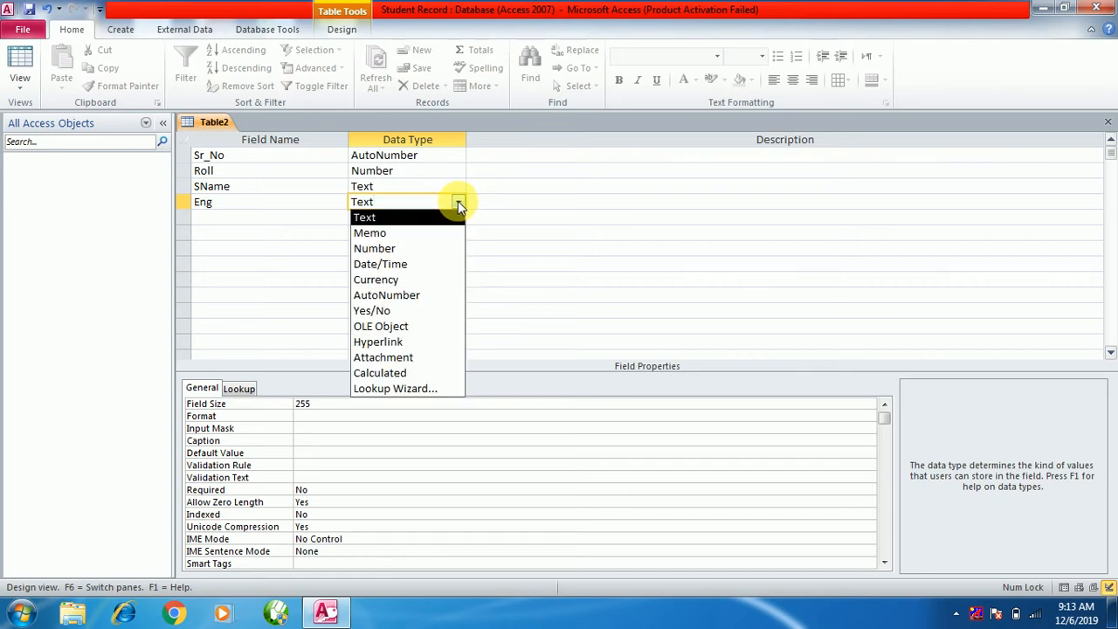
pyautogui.click(389, 248)
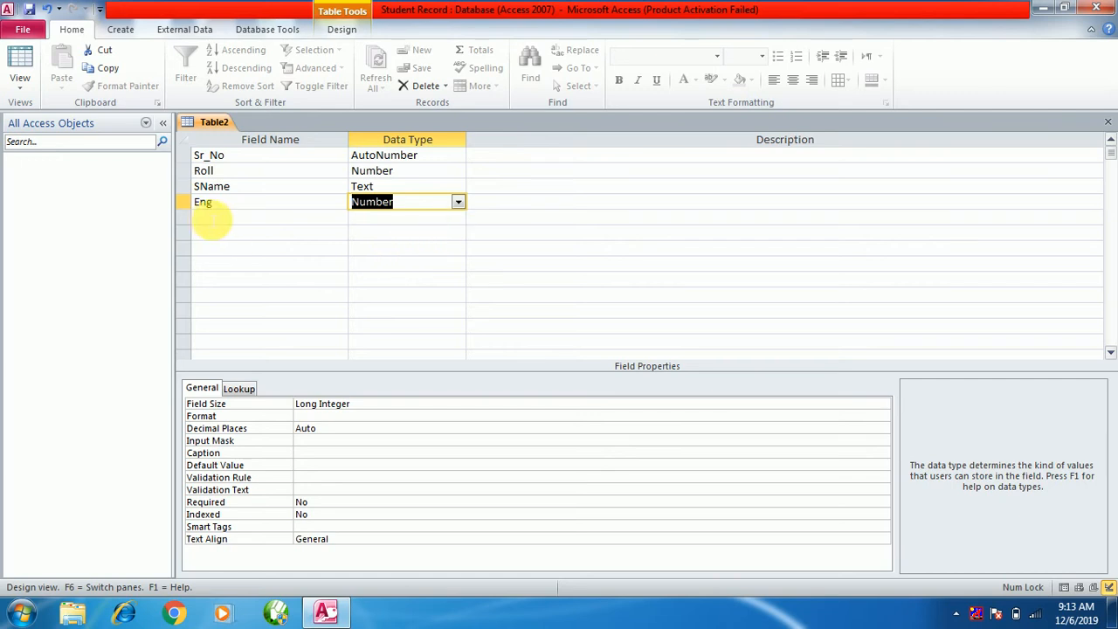
pyautogui.click(214, 218)
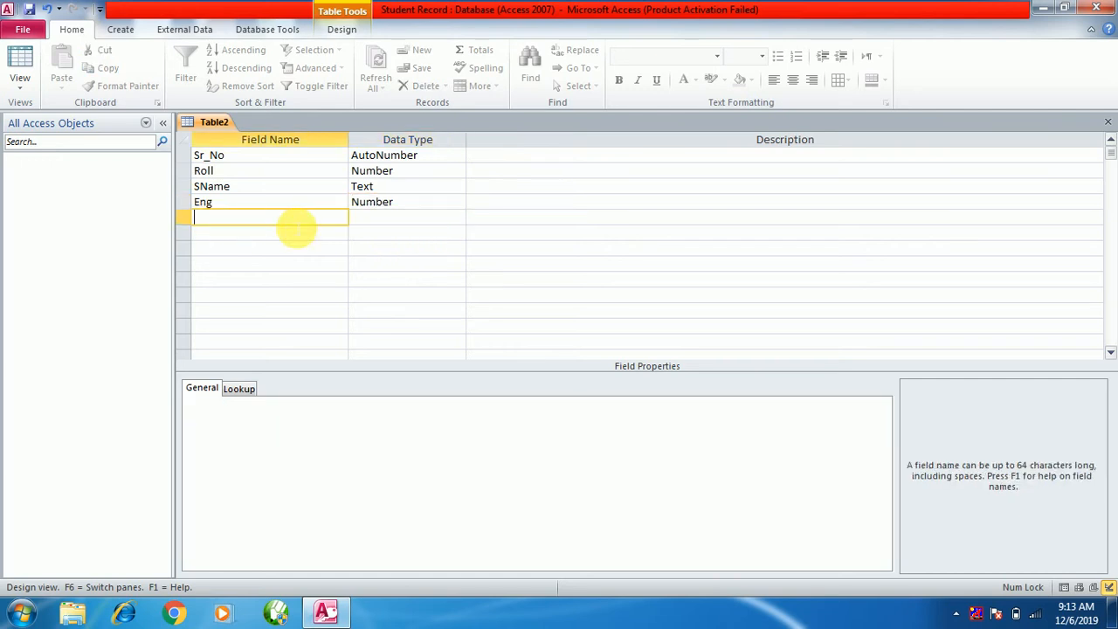
pyautogui.write('Hibn')
pyautogui.press('BackSpace')
pyautogui.press('BackSpace')
pyautogui.write('n')
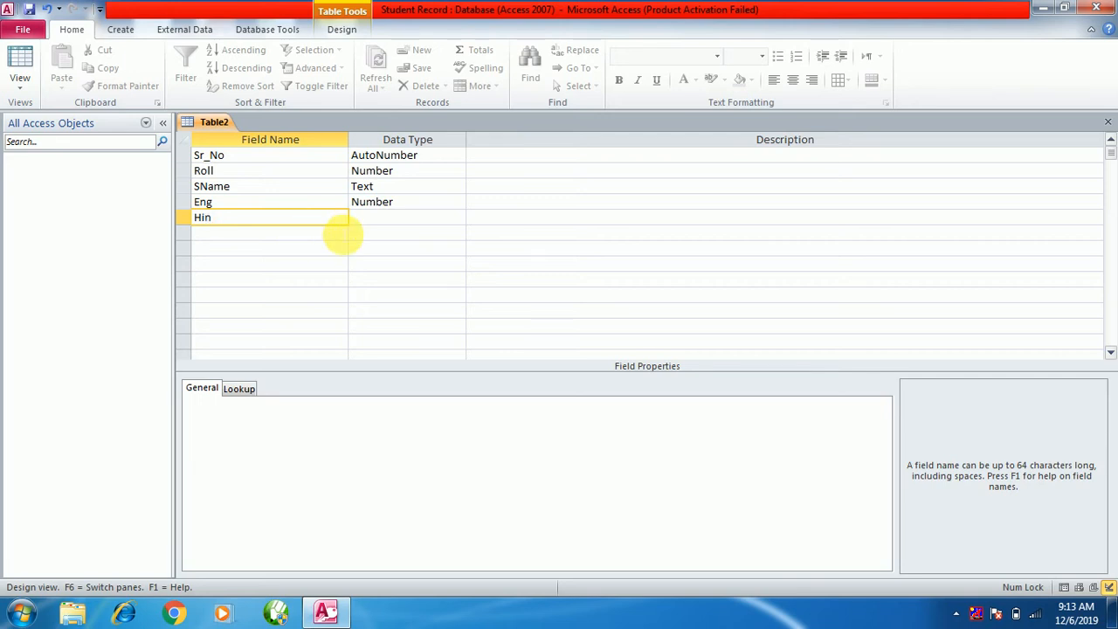
pyautogui.press('Tab')
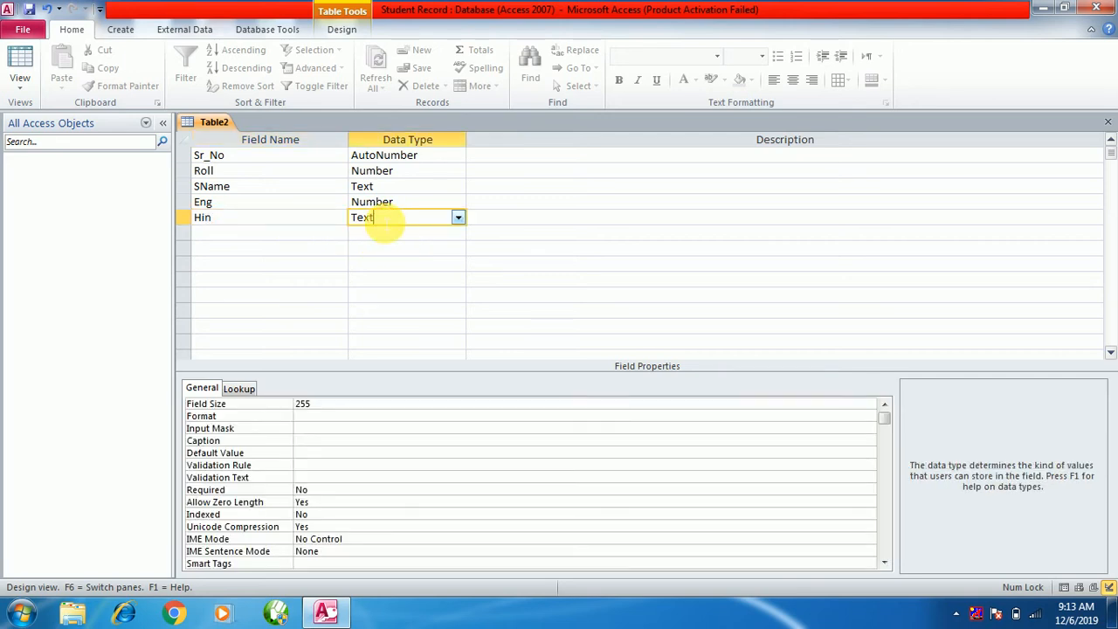
pyautogui.write('n')
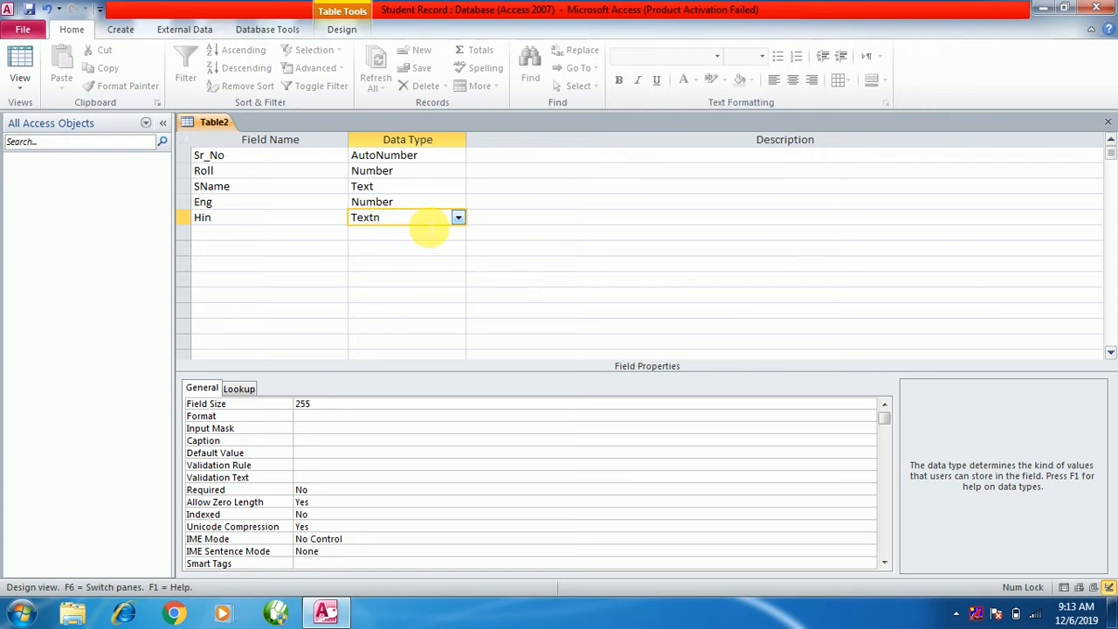
pyautogui.press('BackSpace')
pyautogui.click(457, 218)
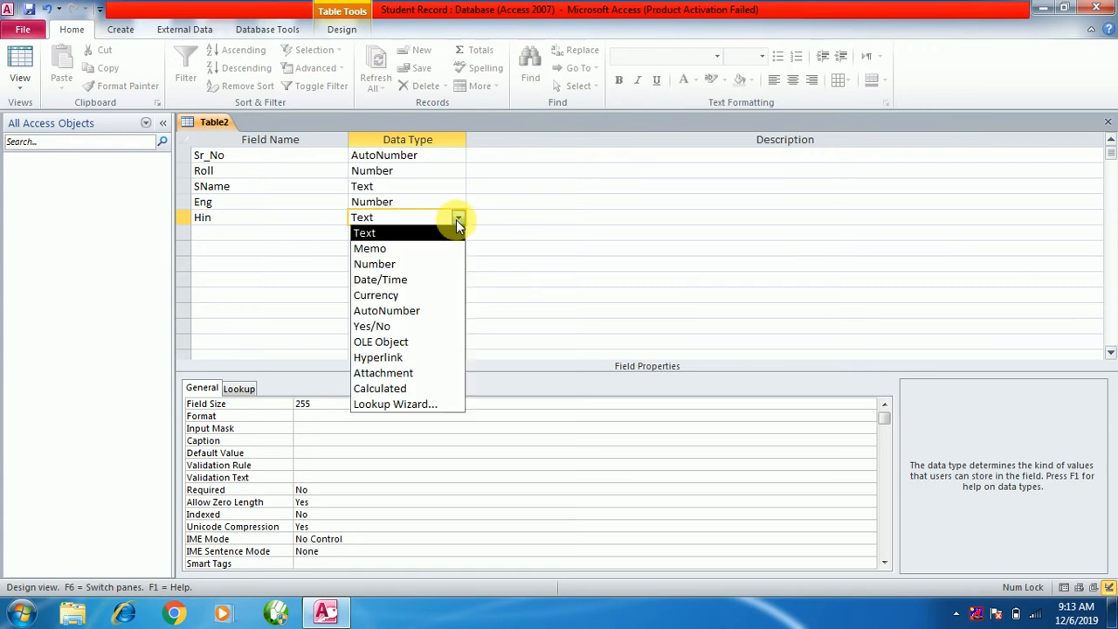
pyautogui.click(374, 264)
# Add Maths and Total fields below Hin, both with the Number data type.
pyautogui.click(229, 232)
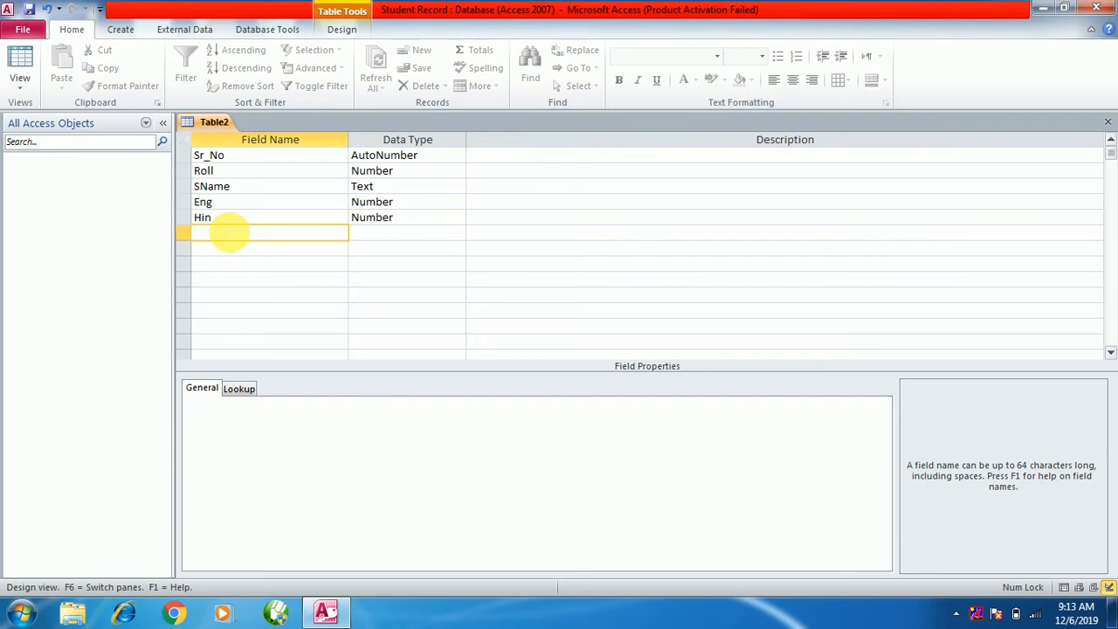
pyautogui.write('Maths')
pyautogui.click(384, 234)
pyautogui.click(458, 232)
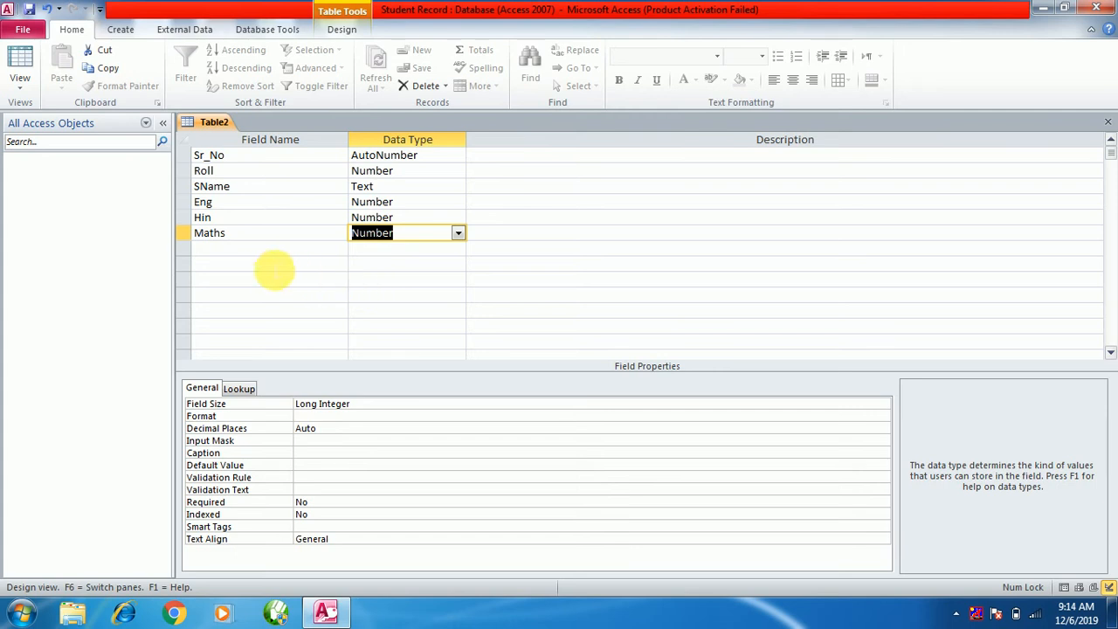
pyautogui.click(254, 249)
pyautogui.write('T')
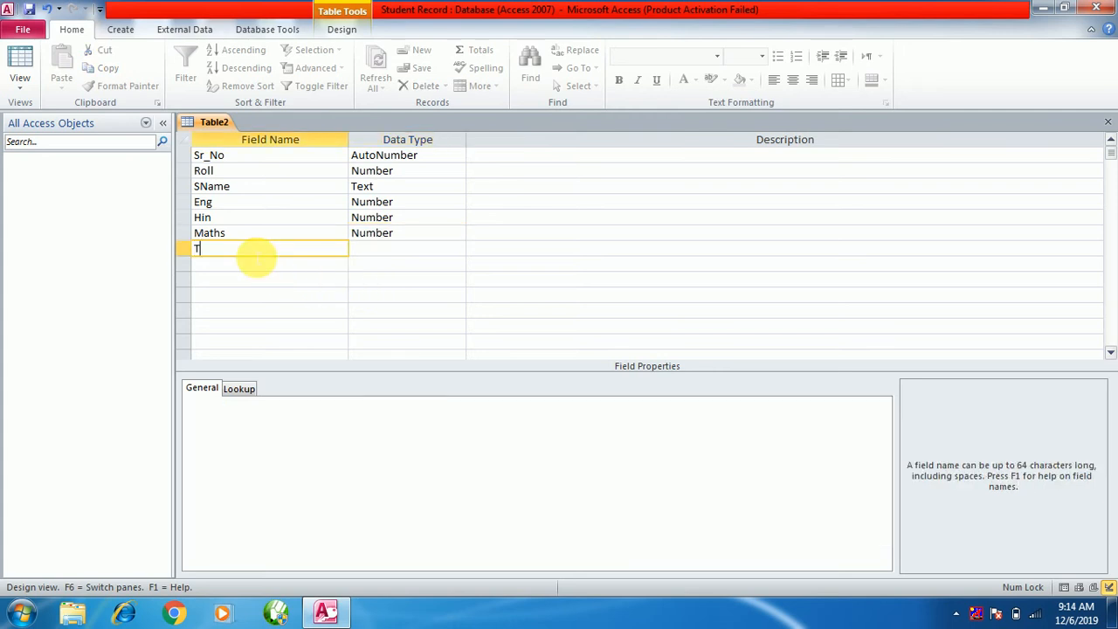
pyautogui.write('otal')
pyautogui.click(378, 253)
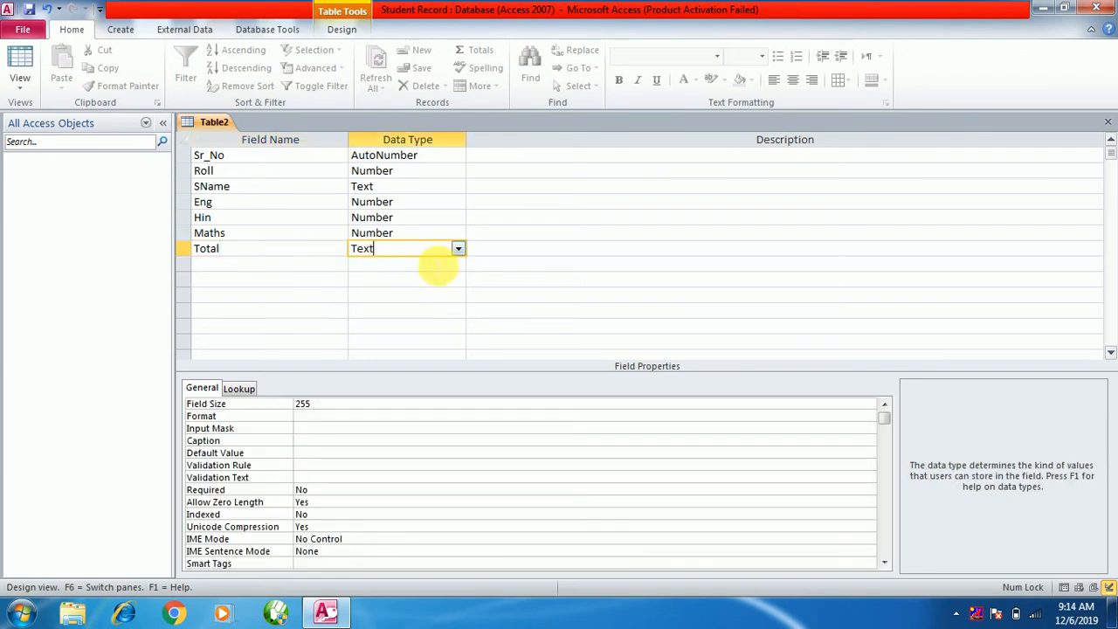
pyautogui.click(457, 248)
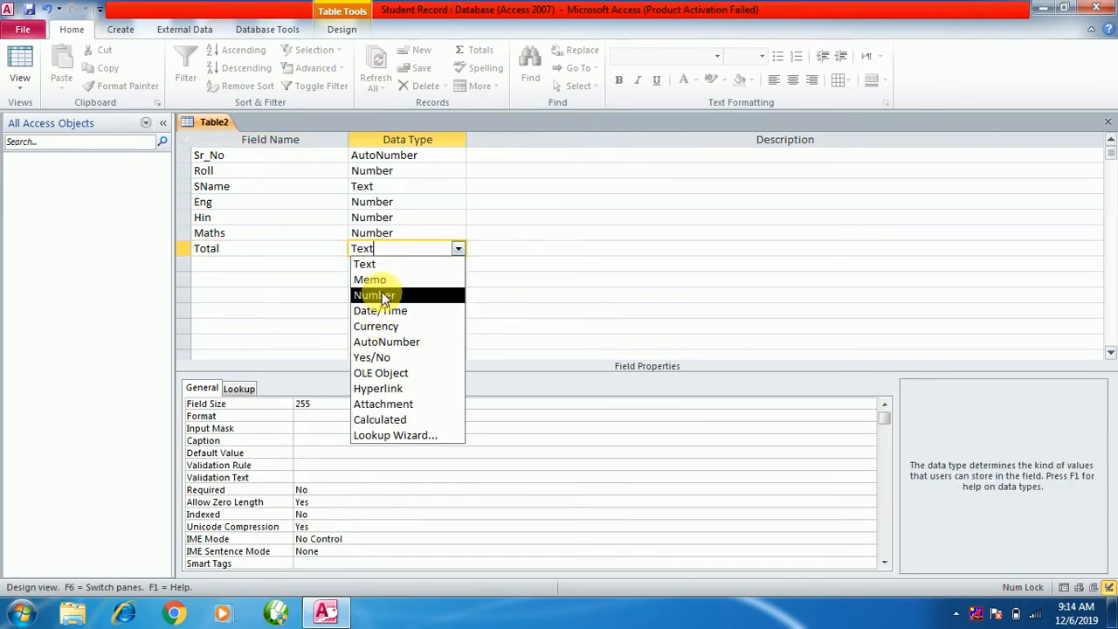
pyautogui.click(374, 295)
pyautogui.click(260, 266)
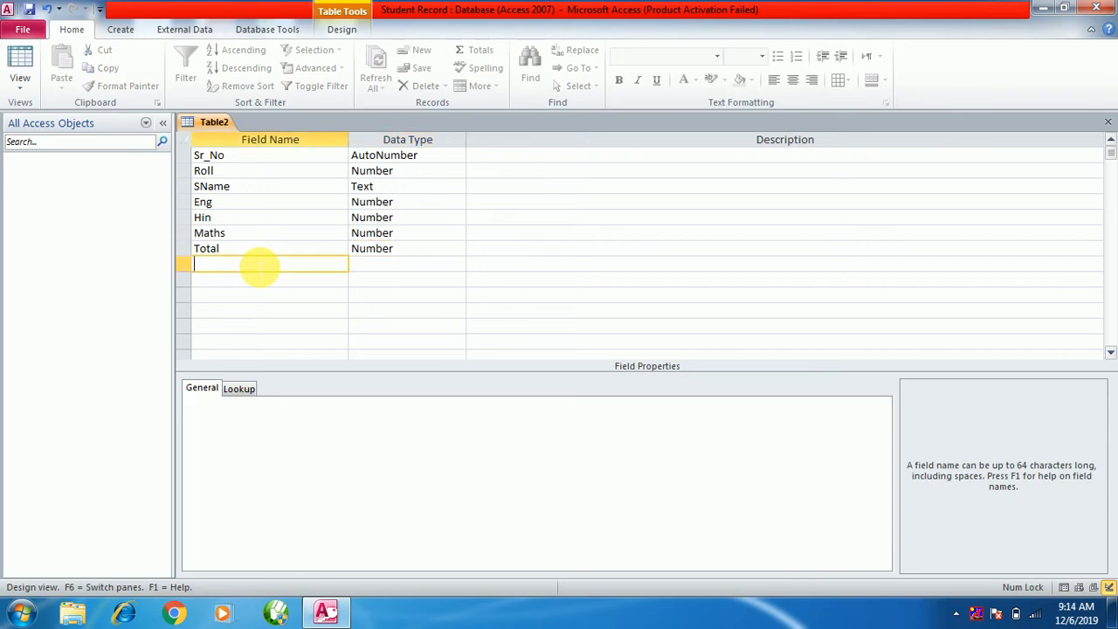
# Add a DOA field with the Date/Time data type.
pyautogui.write('D')
pyautogui.write('.O')
pyautogui.press('BackSpace')
pyautogui.press('BackSpace')
pyautogui.write('OA')
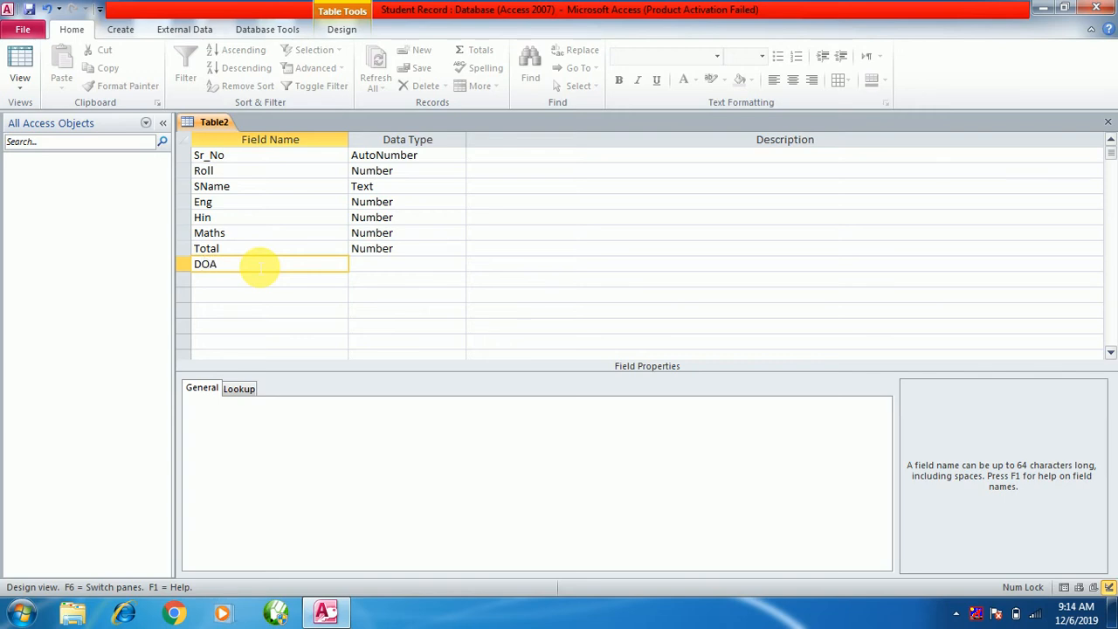
pyautogui.click(385, 267)
pyautogui.click(457, 264)
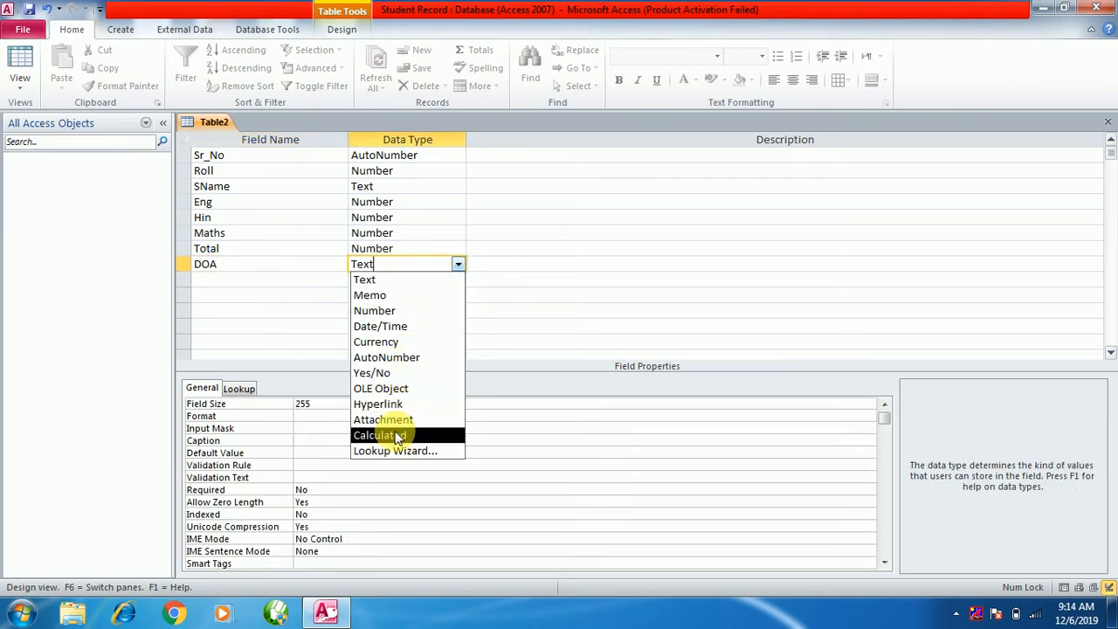
pyautogui.click(382, 326)
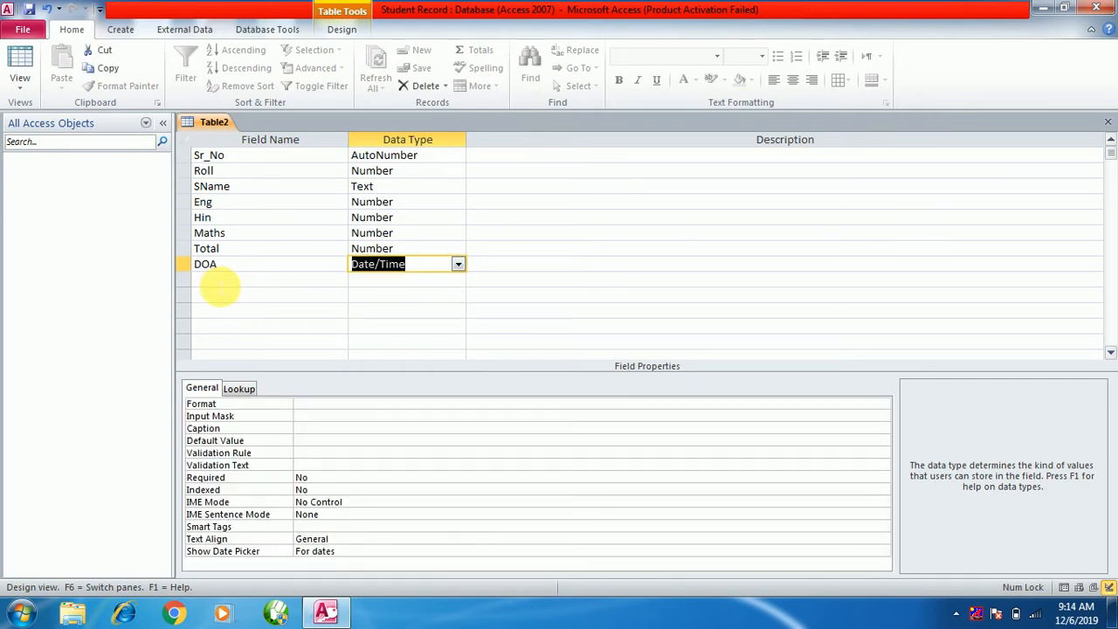
# Add a Photo field with the OLE Object data type.
pyautogui.click(219, 279)
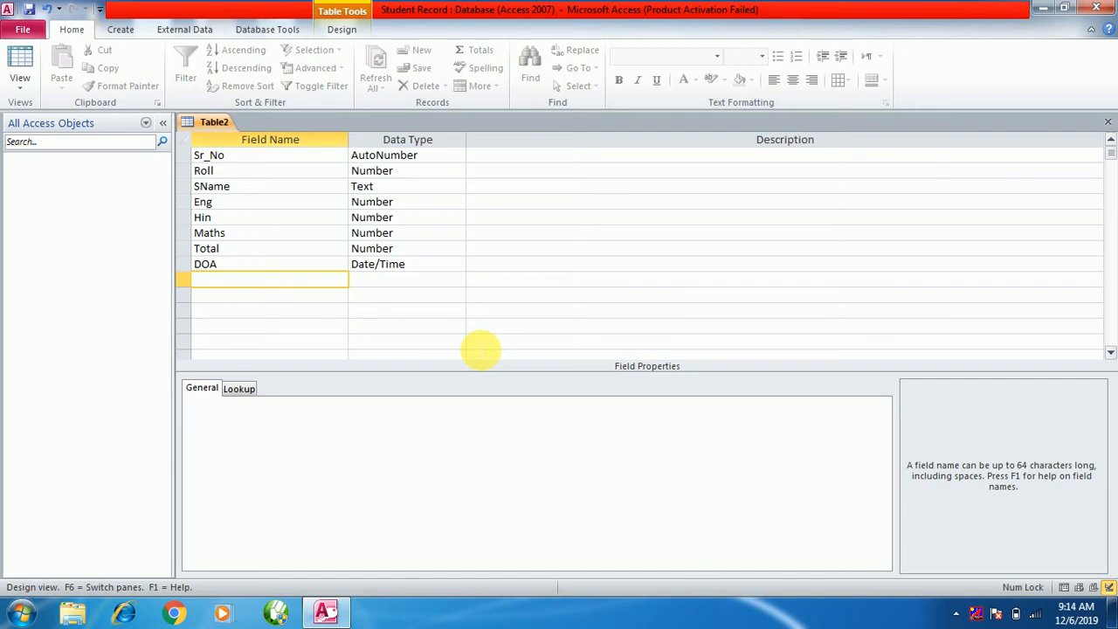
pyautogui.write('Photo')
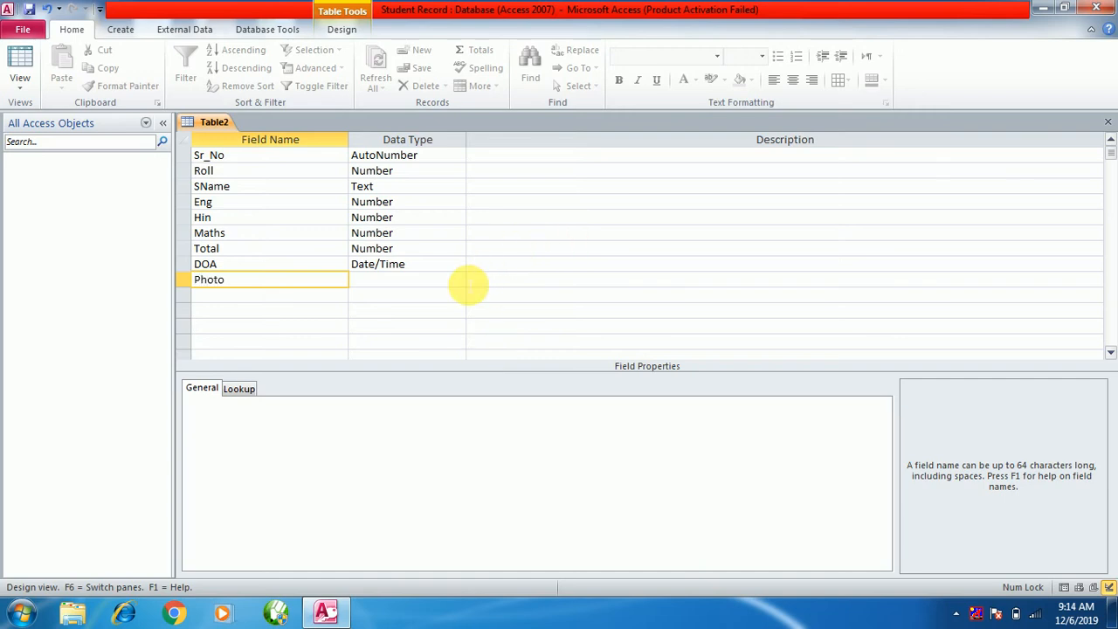
pyautogui.click(460, 279)
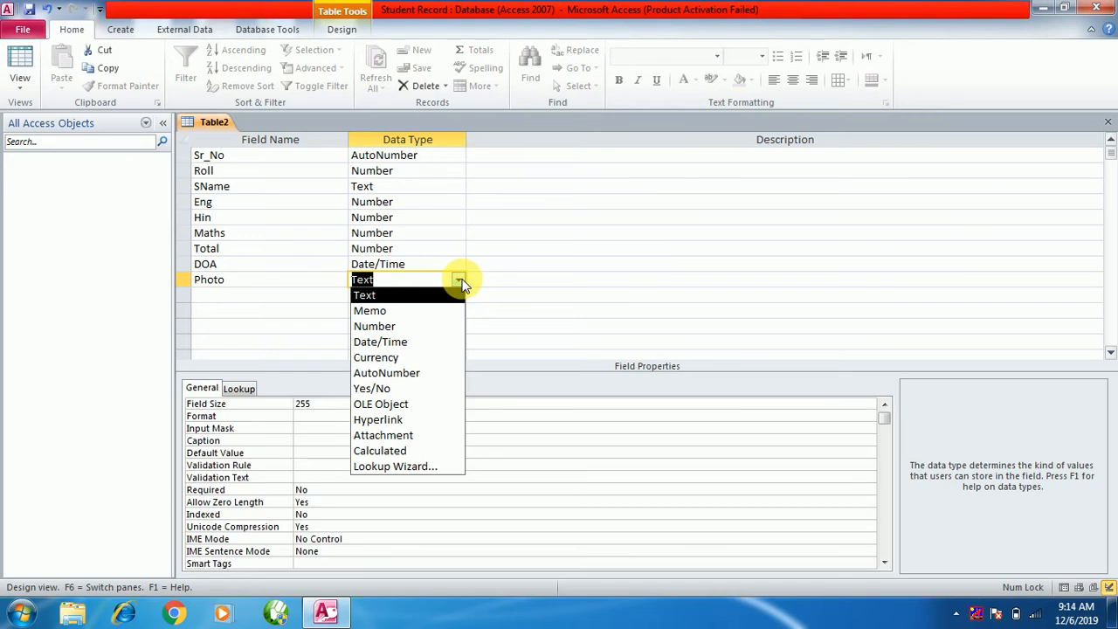
pyautogui.click(404, 405)
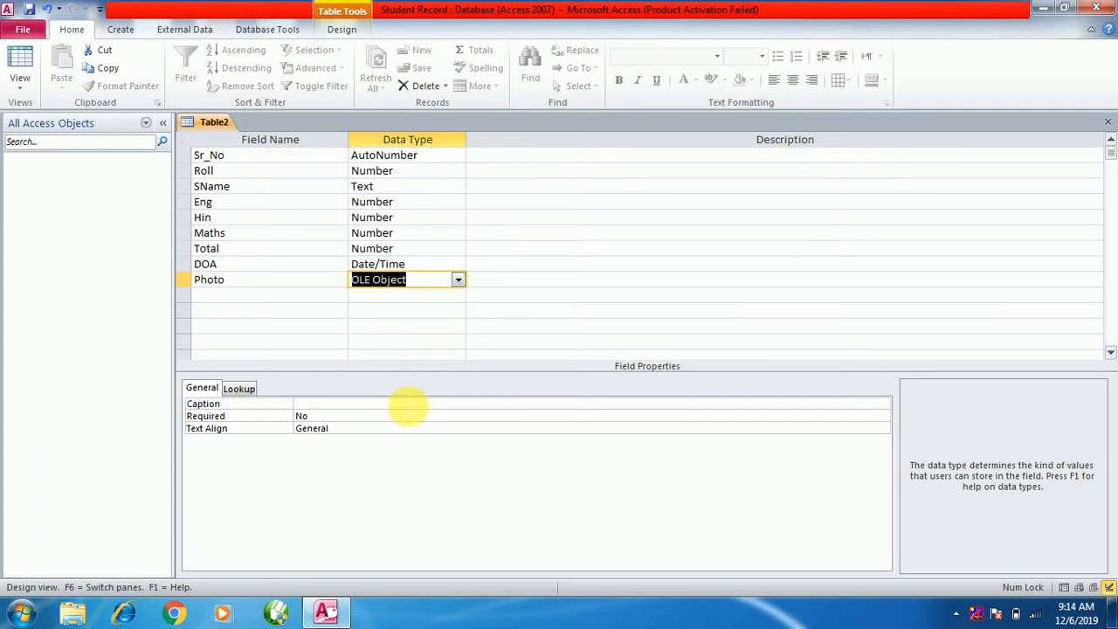
pyautogui.click(422, 287)
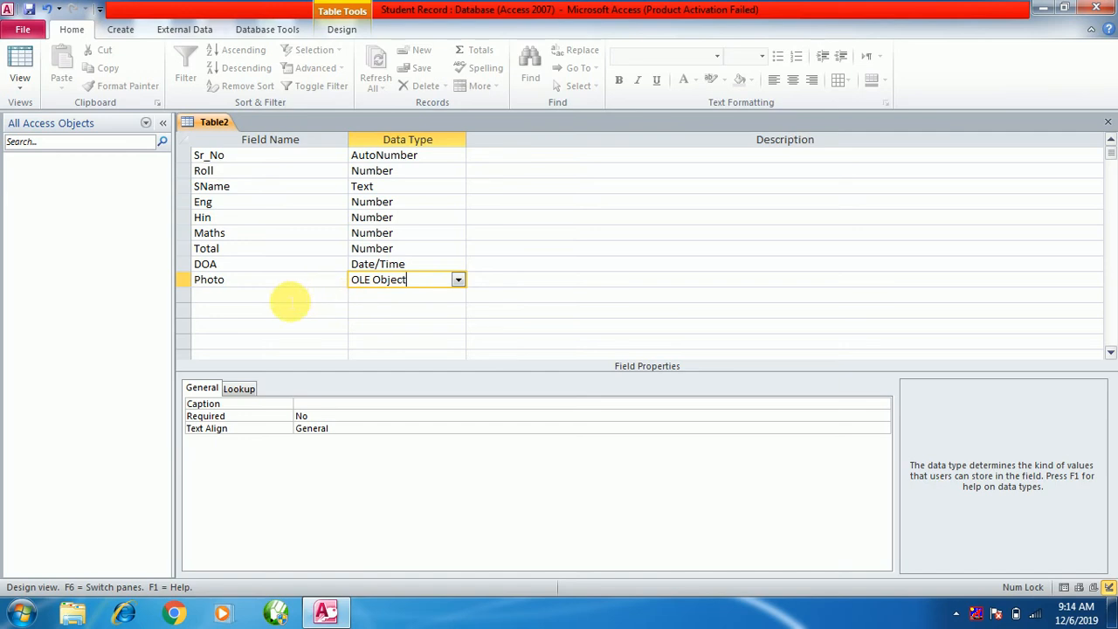
pyautogui.click(288, 297)
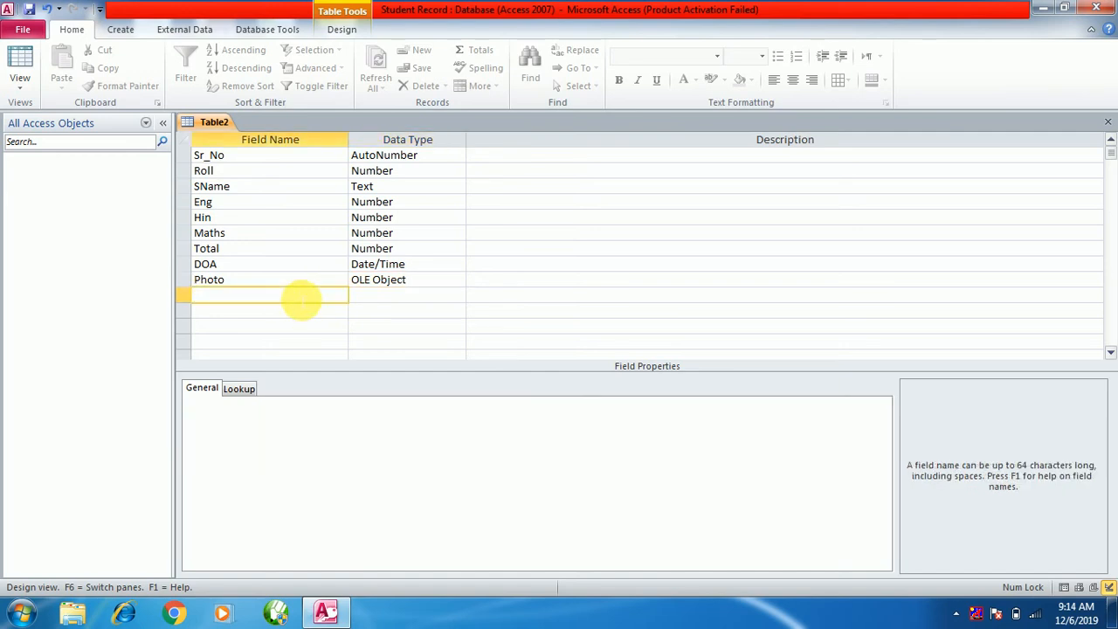
# Name the new field Course and choose Lookup Wizard as its data type.
pyautogui.write('Course')
pyautogui.click(383, 297)
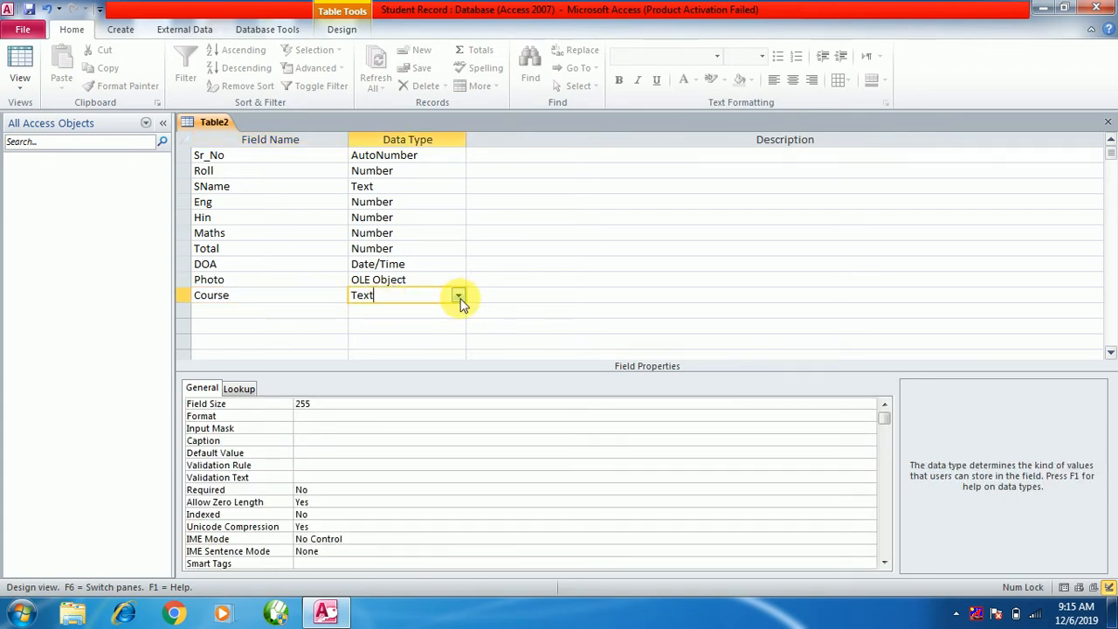
pyautogui.click(459, 297)
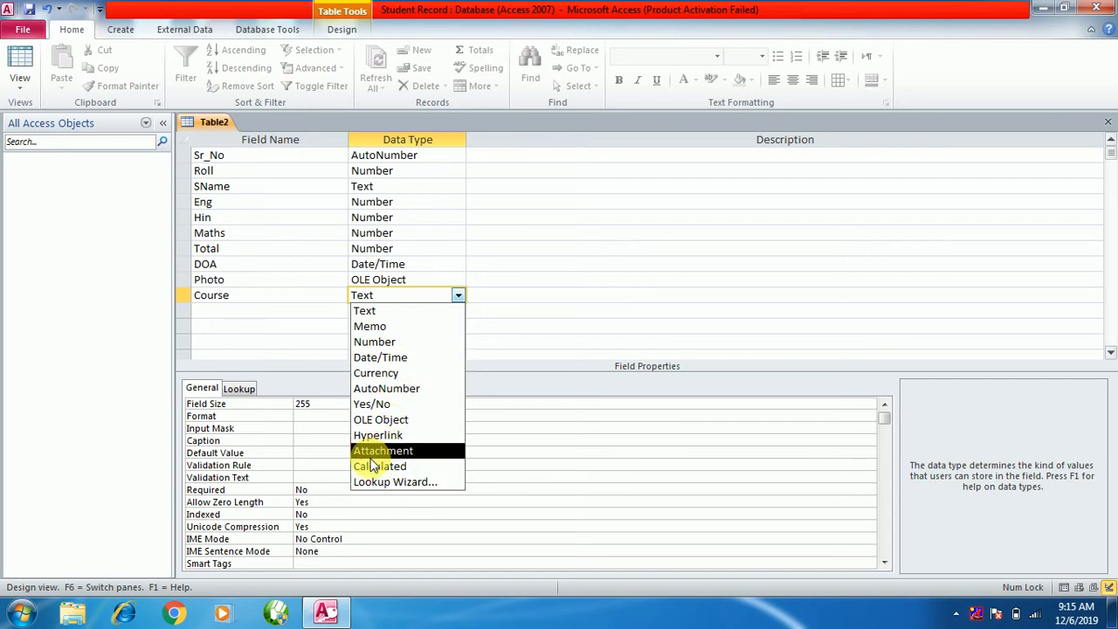
pyautogui.click(405, 483)
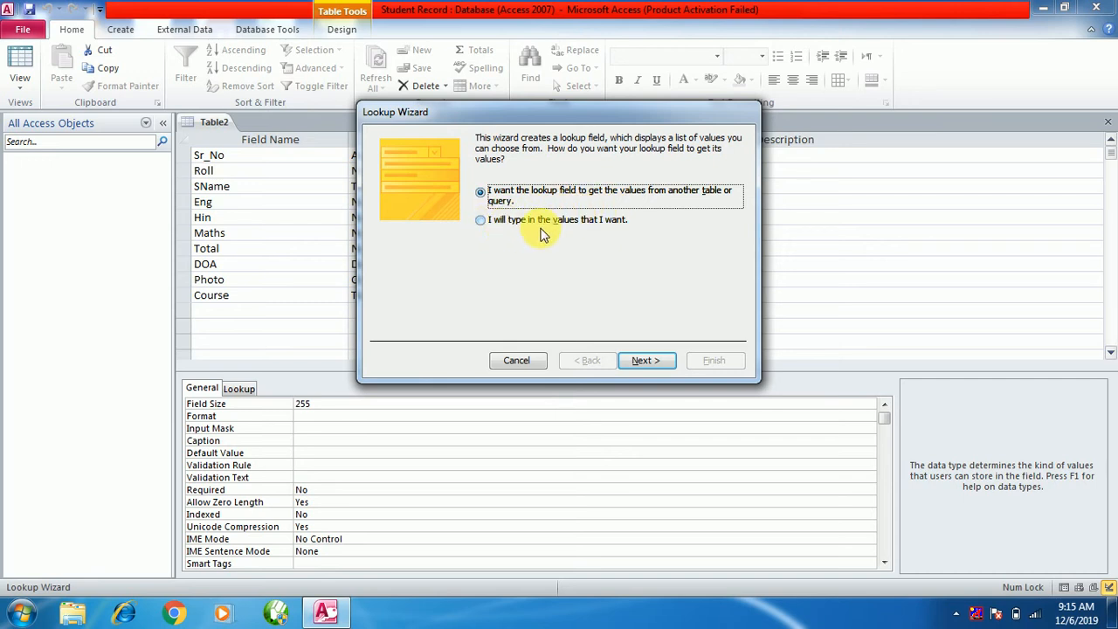
# Choose to type the lookup values and enter MBA, MCA, BA, BCA, BBA, MBA.
pyautogui.click(500, 222)
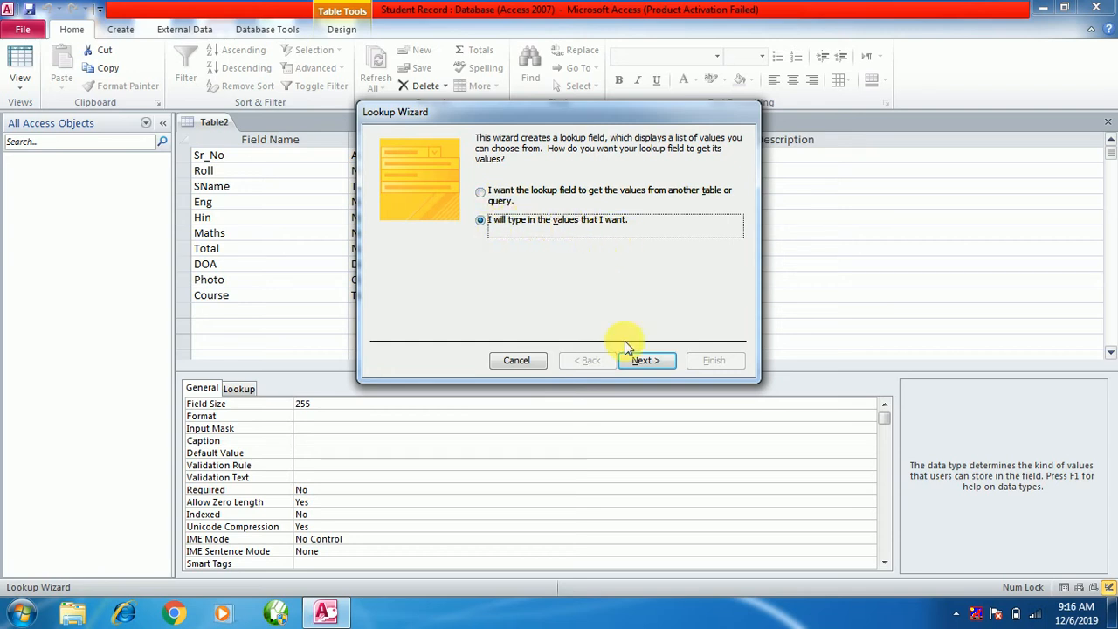
pyautogui.click(647, 361)
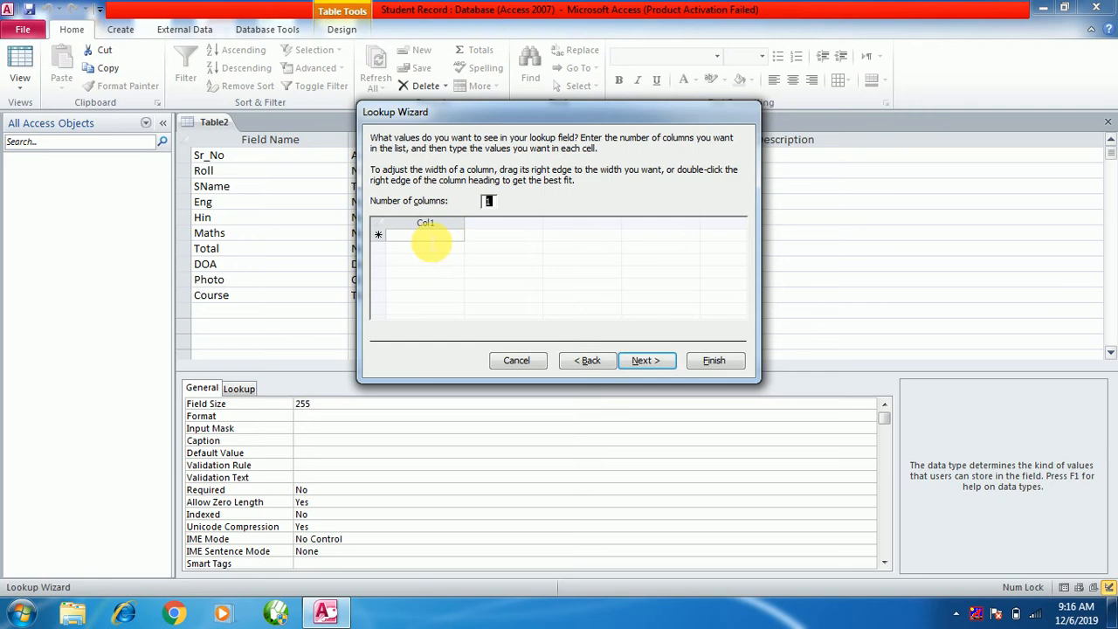
pyautogui.click(428, 237)
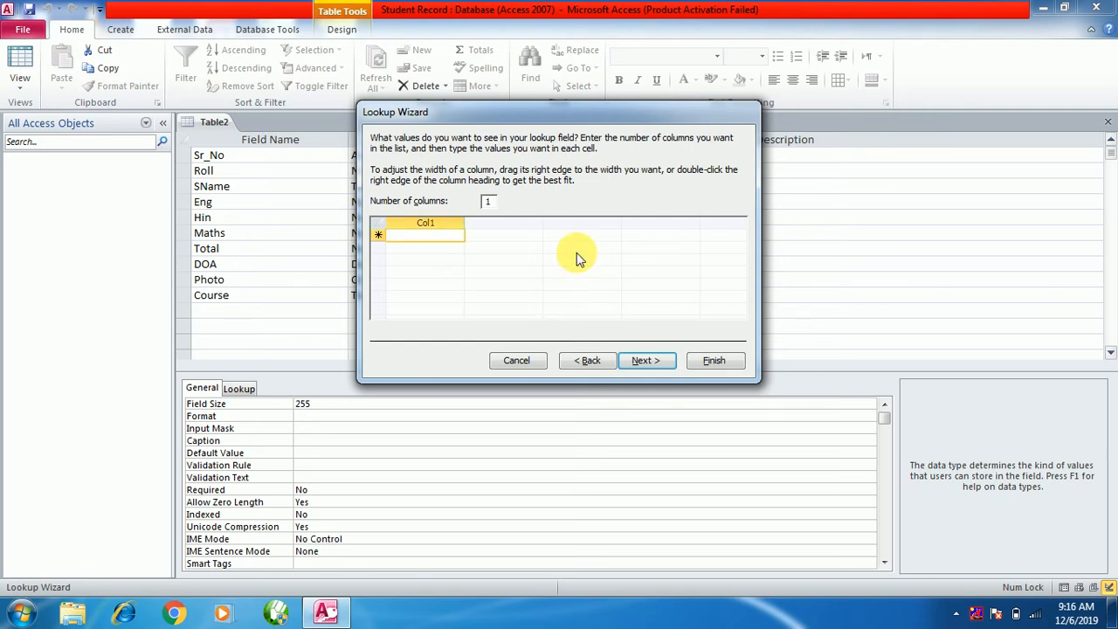
pyautogui.press('capslock')
pyautogui.write('MBA')
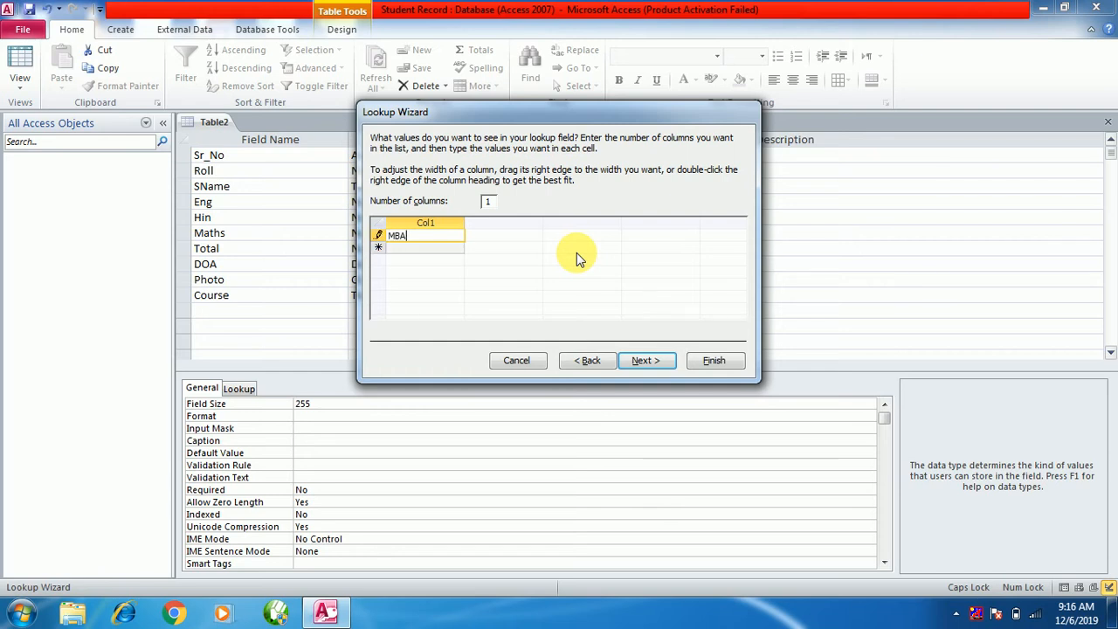
pyautogui.press('Return')
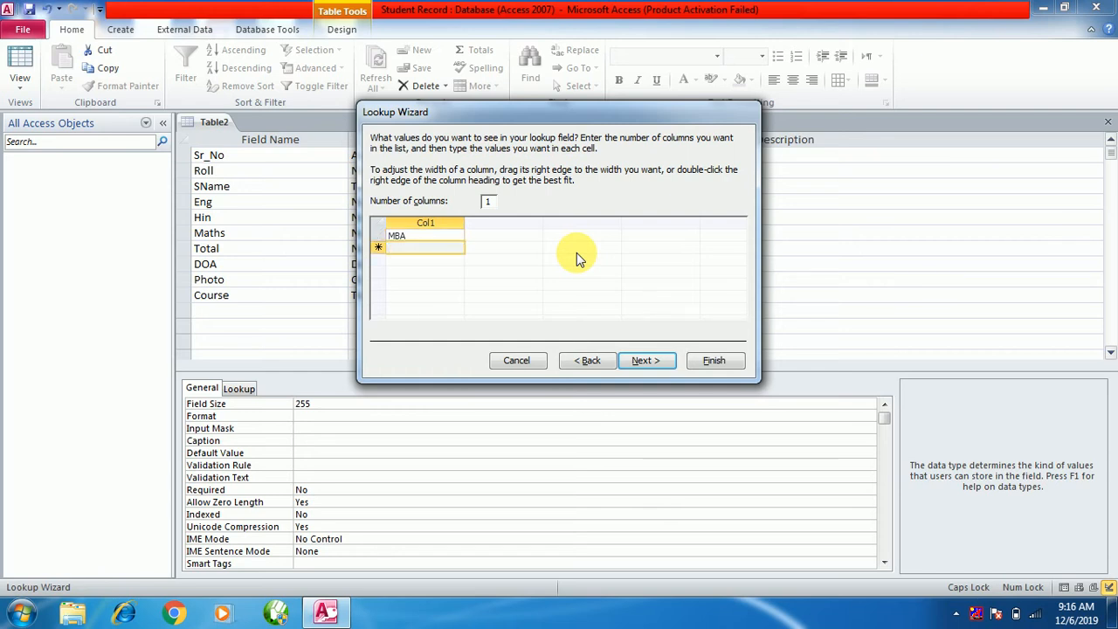
pyautogui.write('MCA')
pyautogui.press('Return')
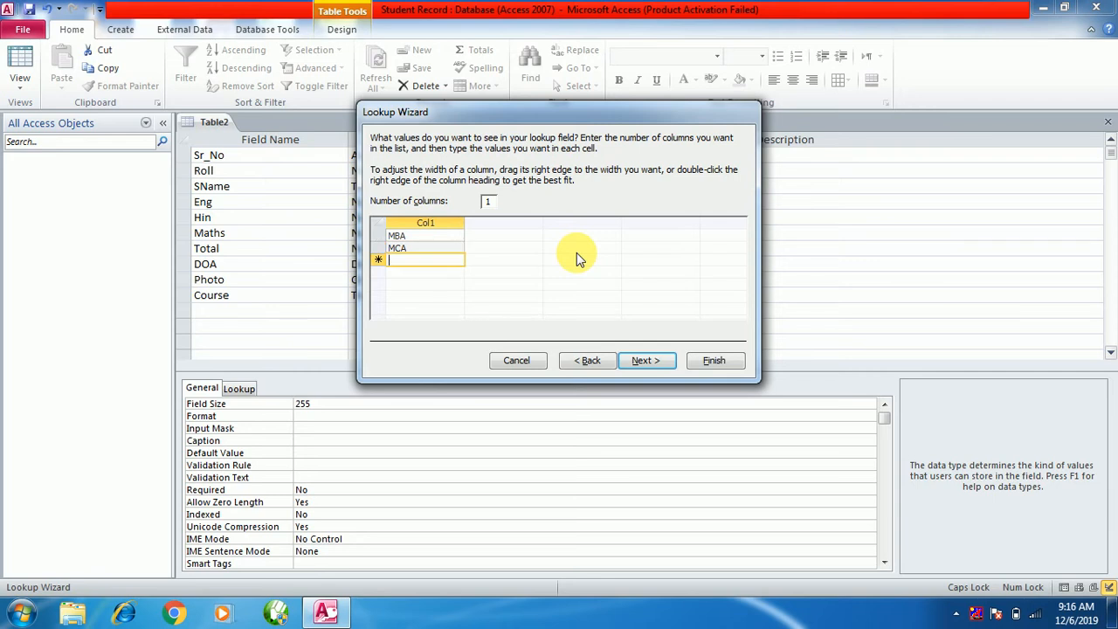
pyautogui.write('BA')
pyautogui.press('Return')
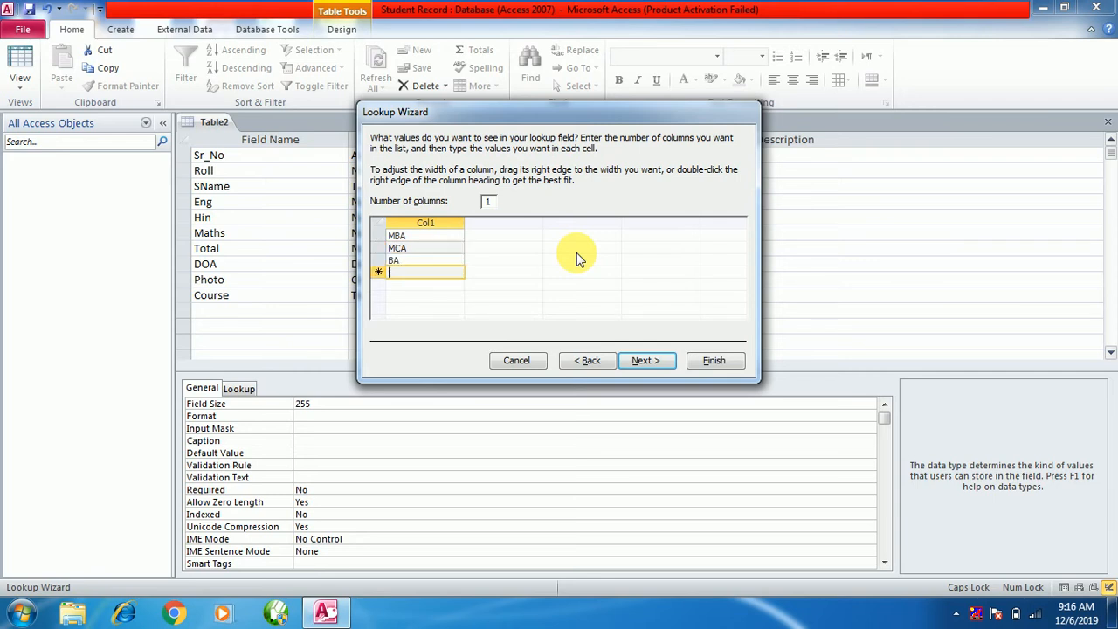
pyautogui.write('BCA')
pyautogui.press('Return')
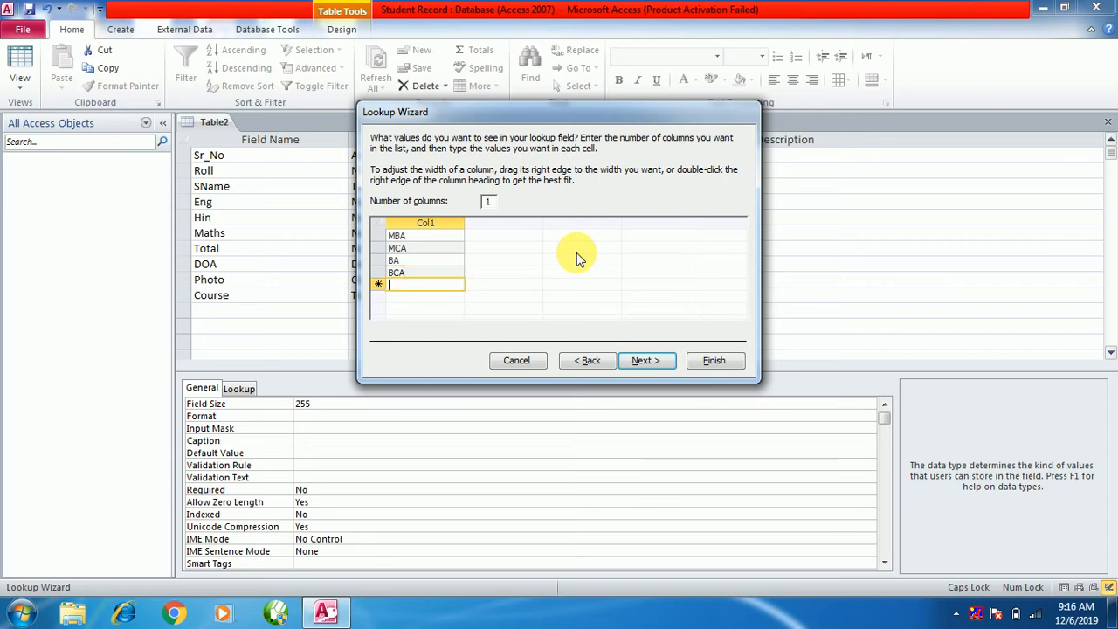
pyautogui.write('BBA')
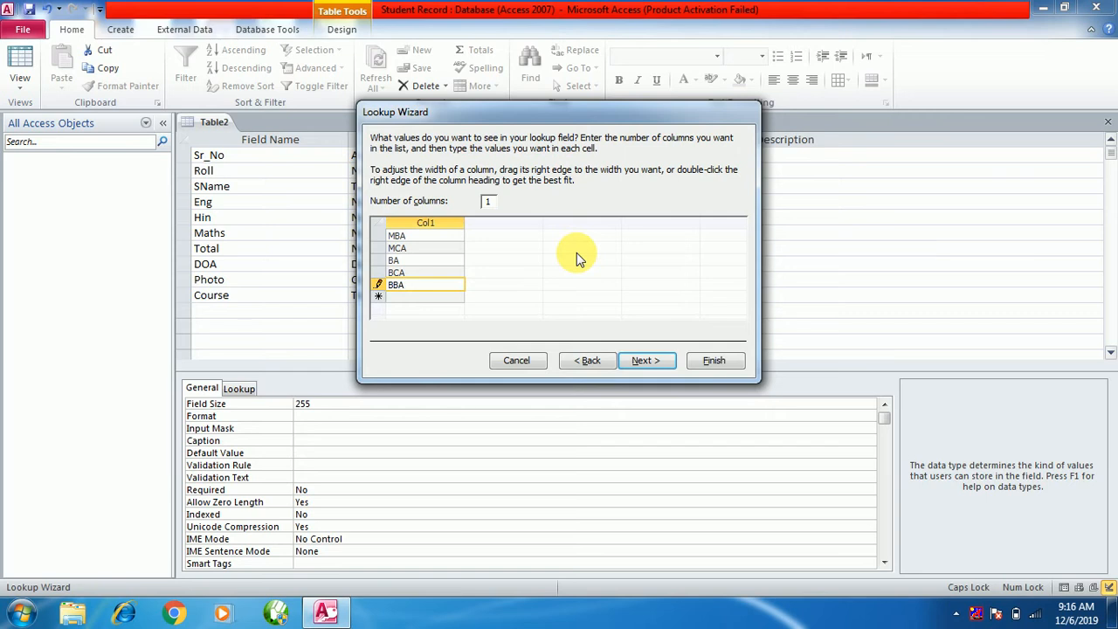
pyautogui.press('Return')
pyautogui.write('MBA')
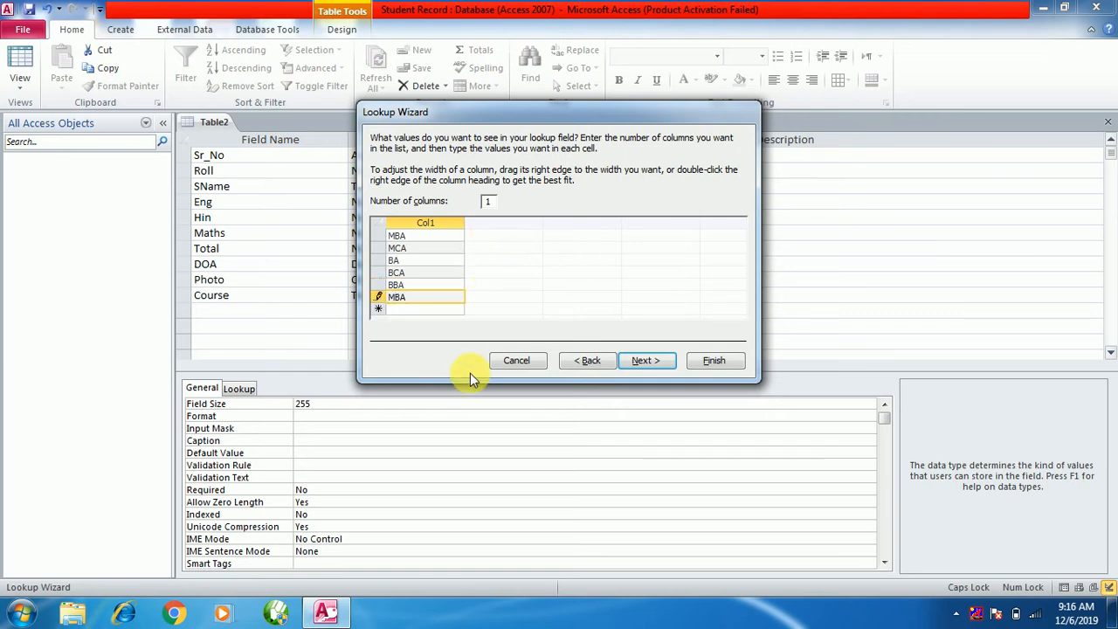
# Keep Course as the lookup field label and finish the wizard.
pyautogui.click(639, 361)
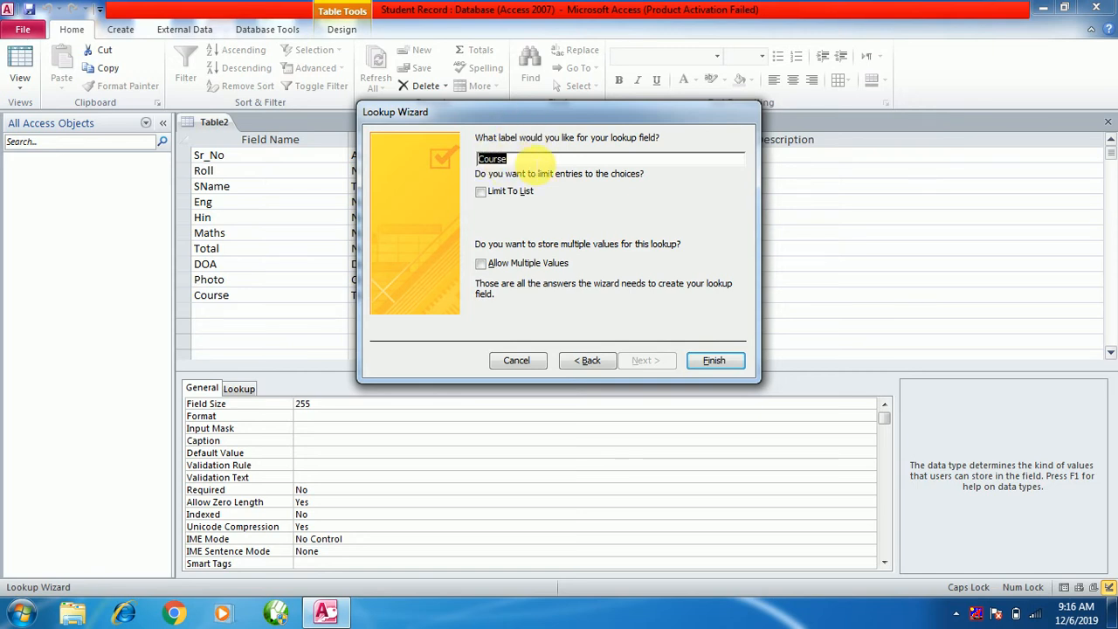
pyautogui.click(535, 165)
pyautogui.click(721, 361)
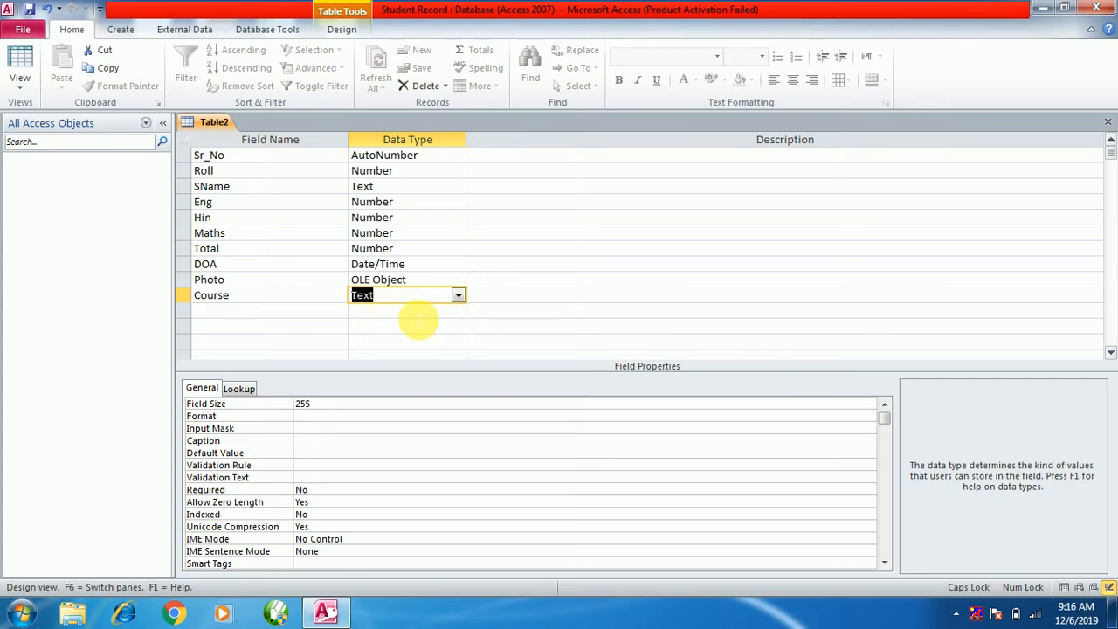
# Keep Course as Text and add Fees as a Currency field.
pyautogui.click(250, 315)
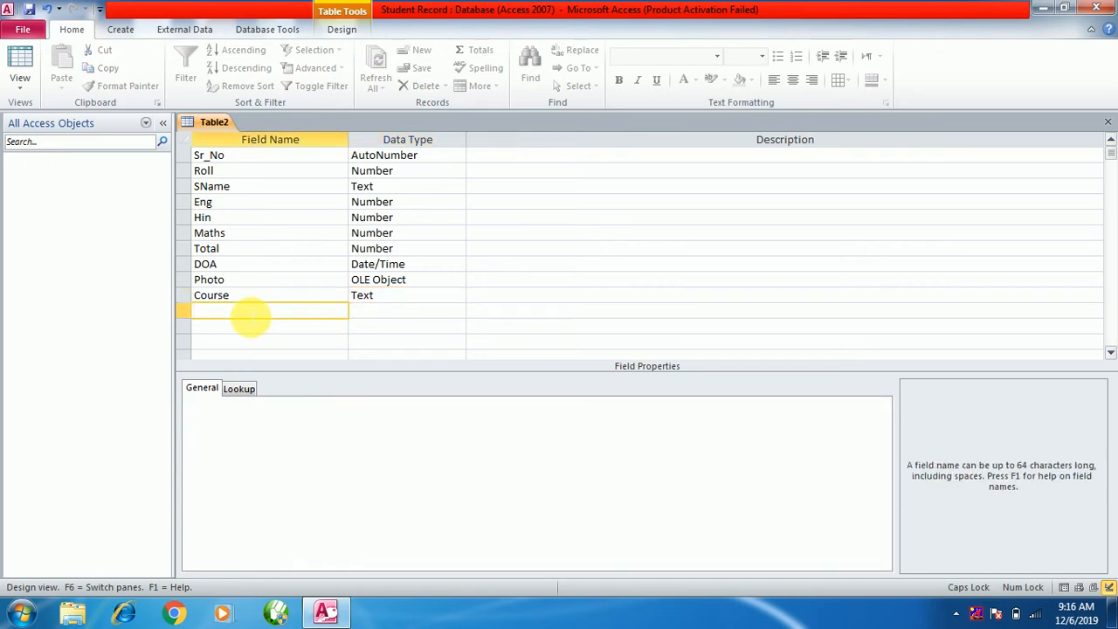
pyautogui.click(453, 296)
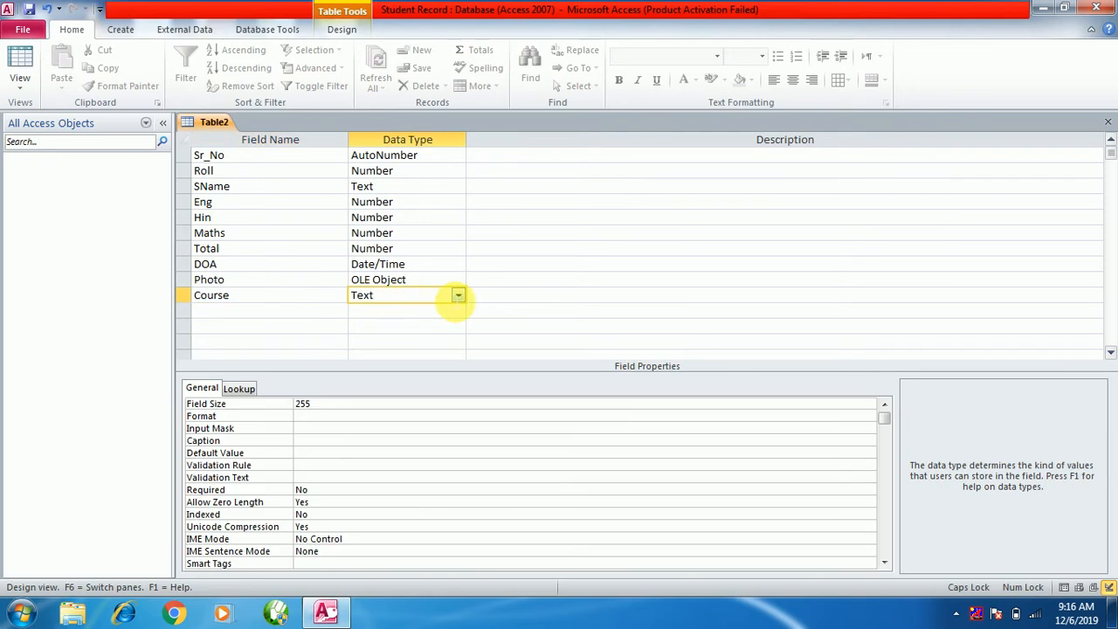
pyautogui.click(457, 295)
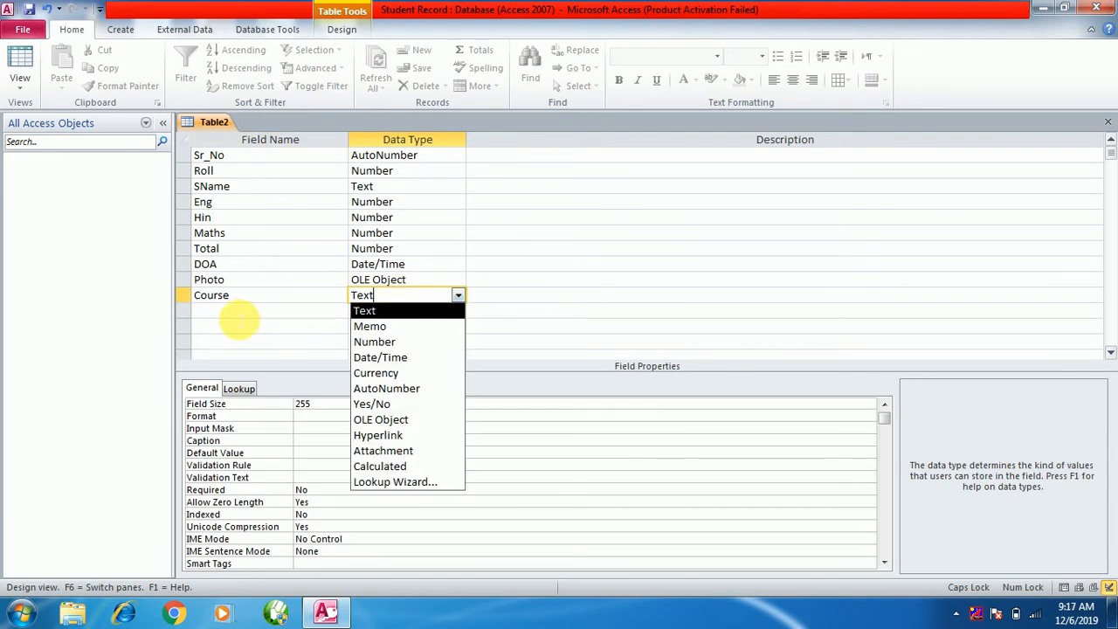
pyautogui.click(239, 313)
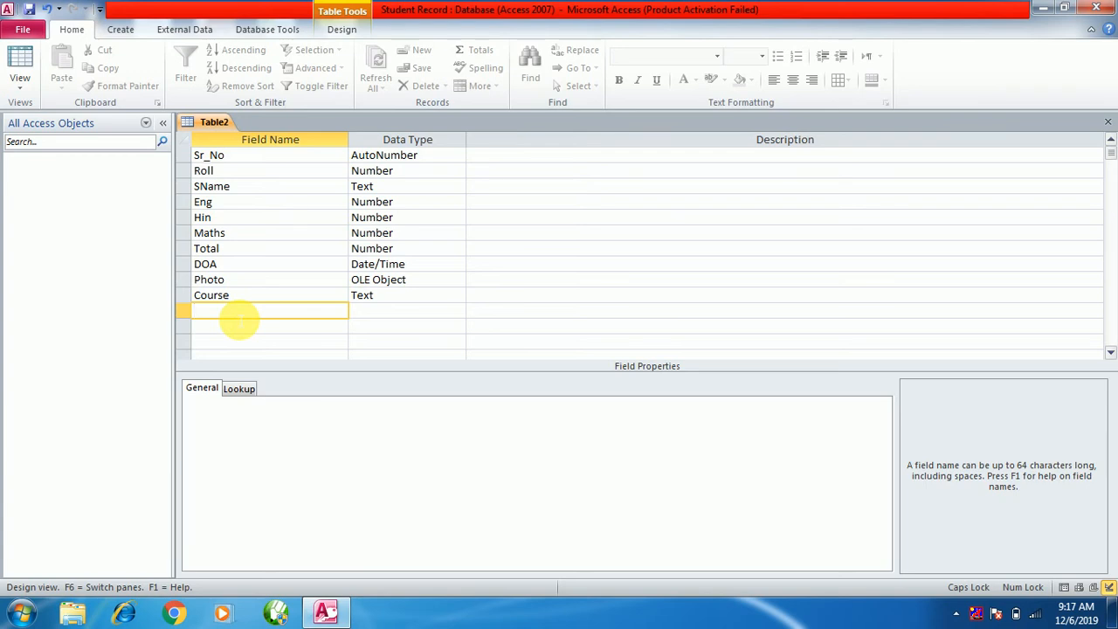
pyautogui.write('FEES')
pyautogui.press('BackSpace')
pyautogui.press('BackSpace')
pyautogui.press('BackSpace')
pyautogui.press('capslock')
pyautogui.write('ees')
pyautogui.click(400, 311)
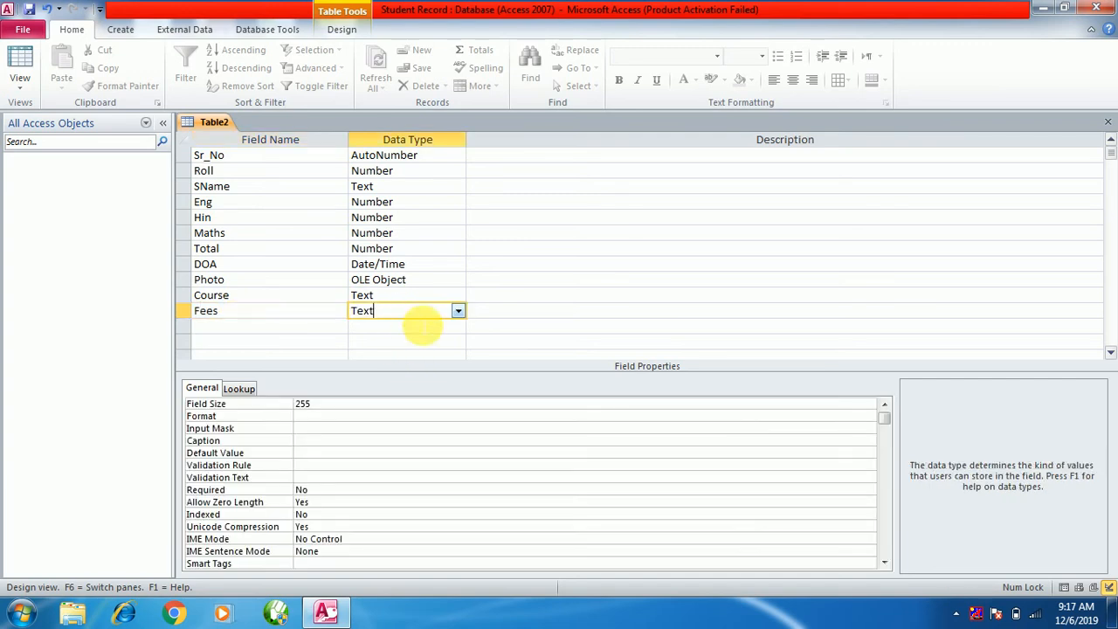
pyautogui.click(458, 311)
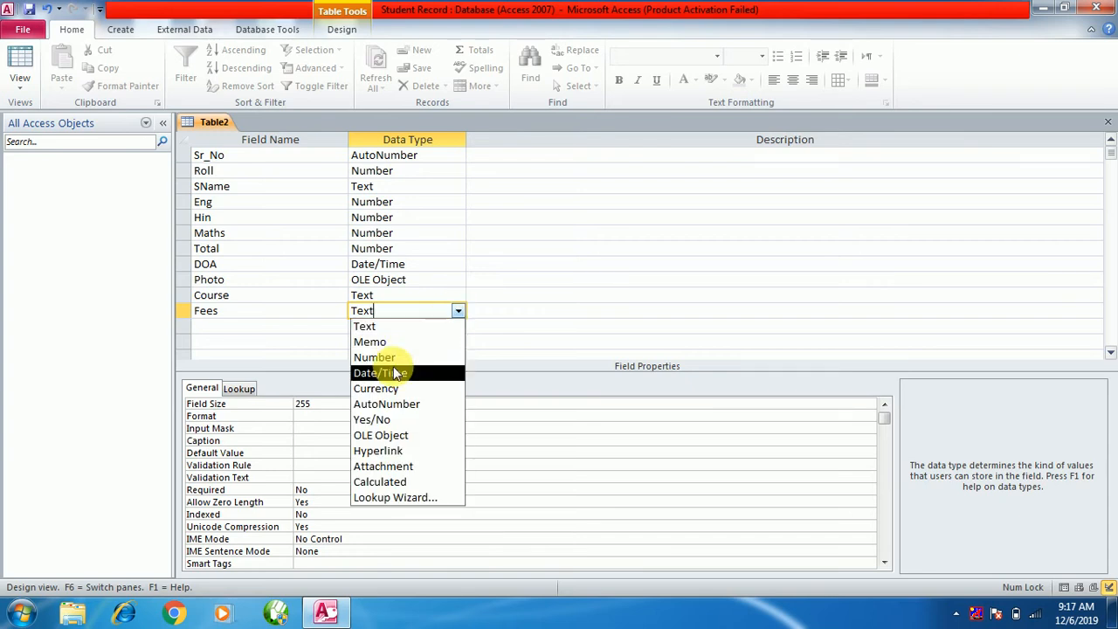
pyautogui.click(376, 389)
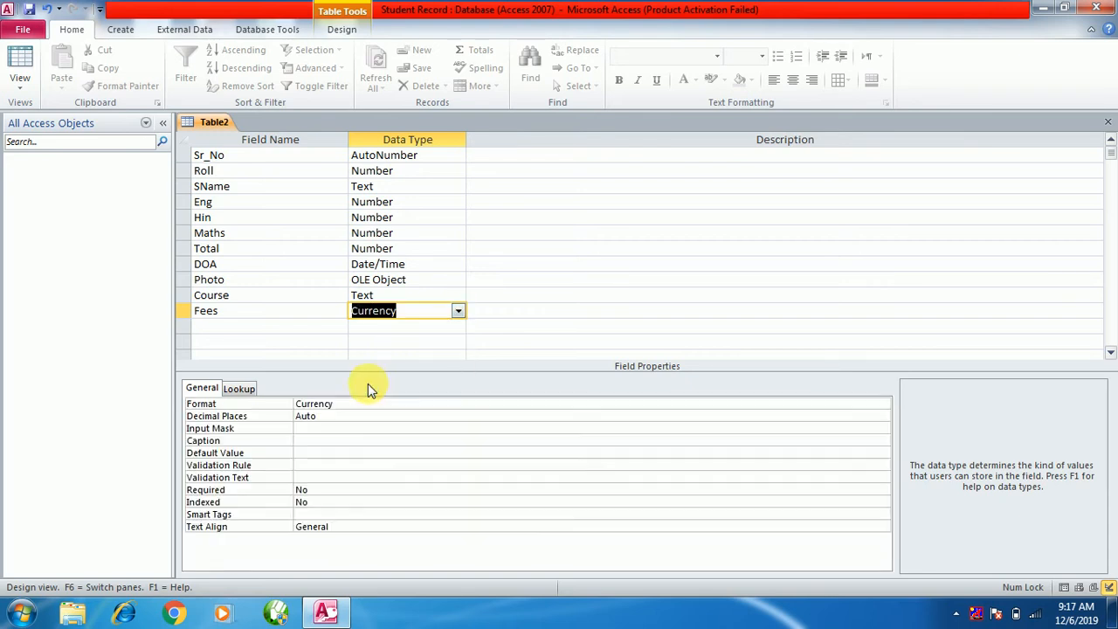
# Add a new field named Paid below Fees.
pyautogui.click(224, 325)
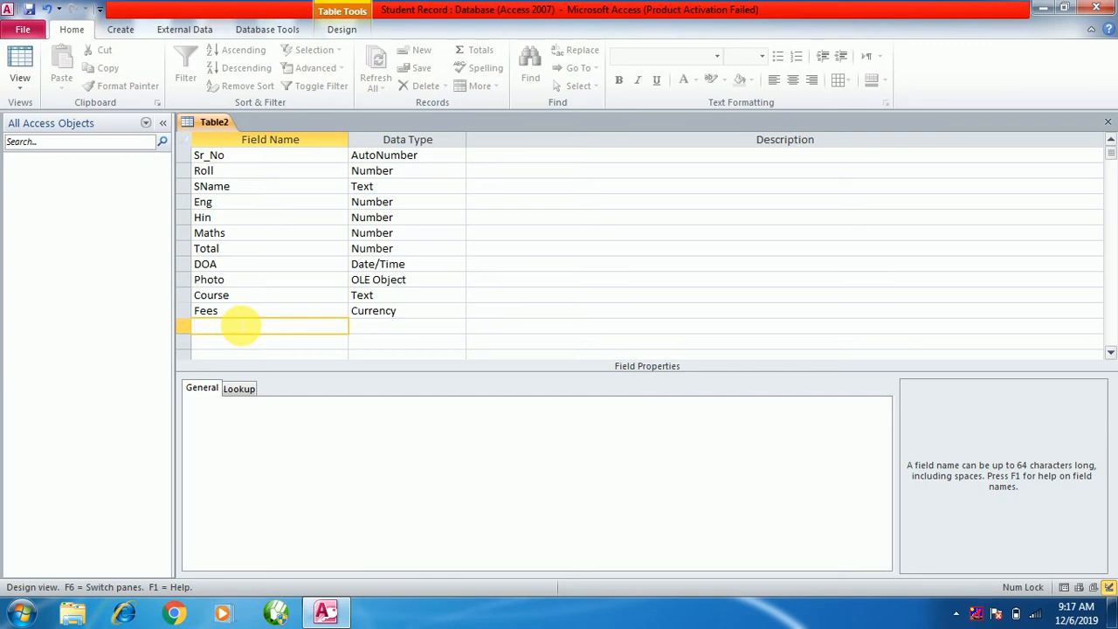
pyautogui.write('Paid')
pyautogui.click(395, 330)
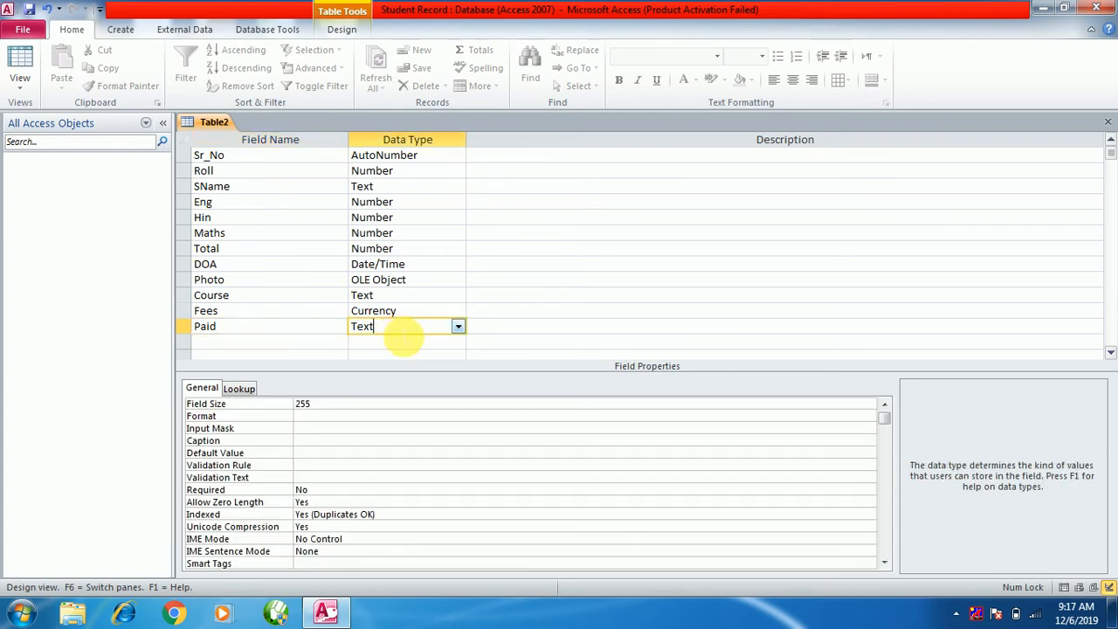
# Make Paid a Yes/No field and name the next field Mobile.
pyautogui.click(456, 327)
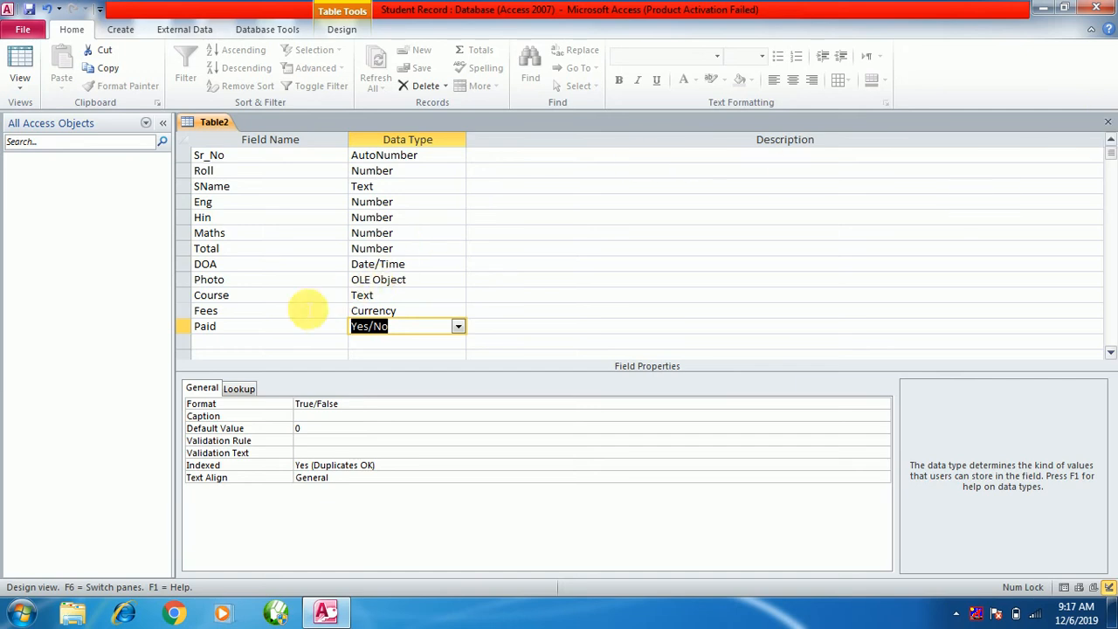
pyautogui.click(237, 341)
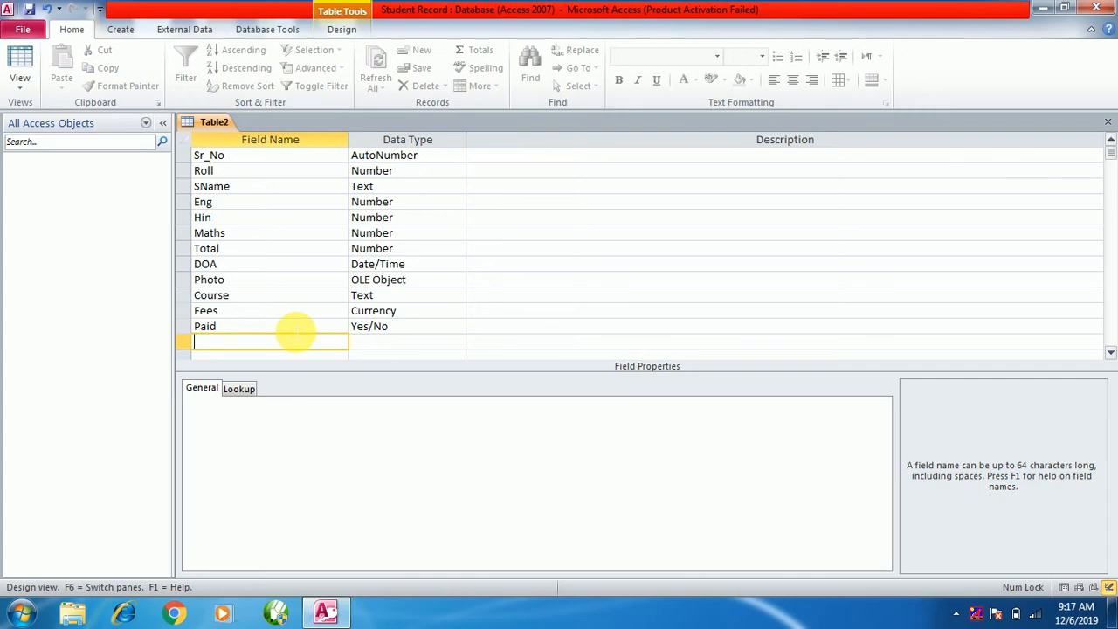
pyautogui.write('Mobile')
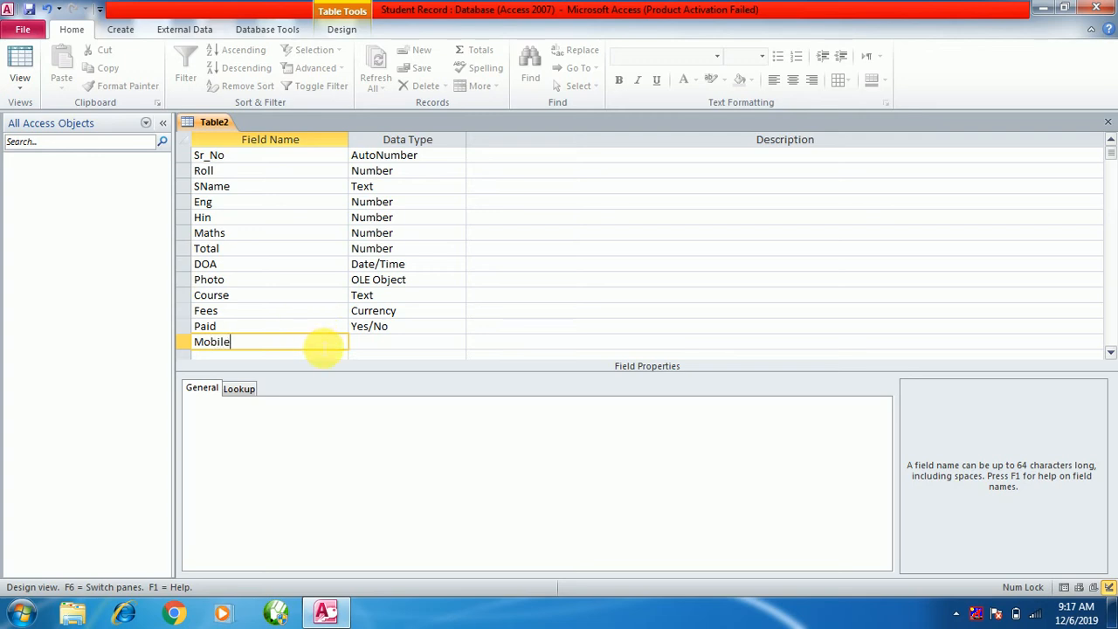
# Keep Mobile as a Text field and change its Field Size from 255 to 10.
pyautogui.click(374, 343)
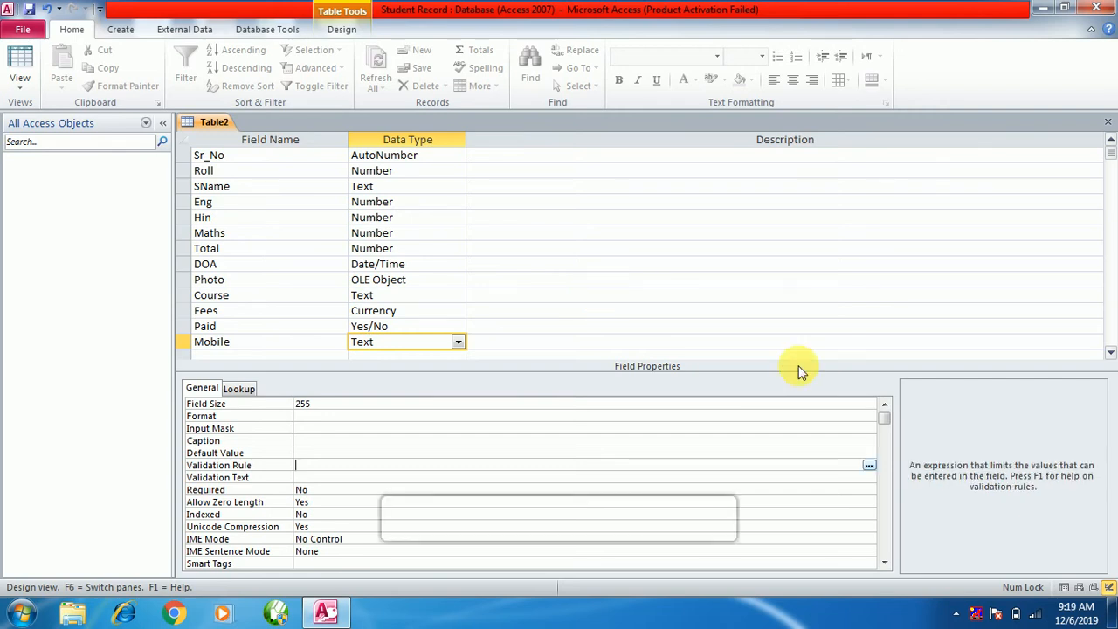
pyautogui.write('=10')
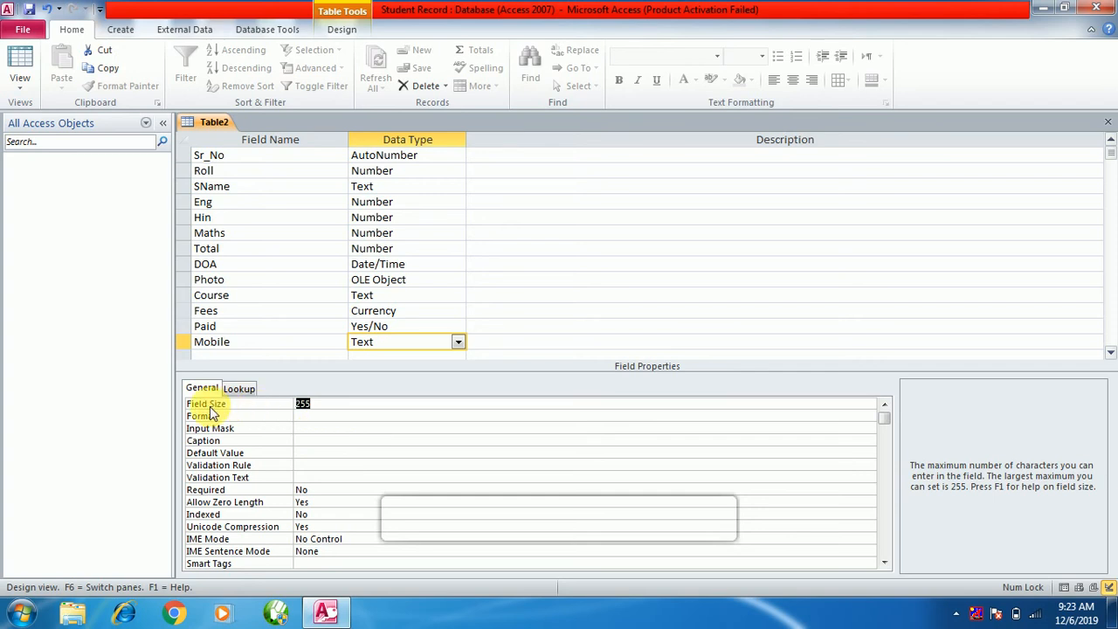
pyautogui.moveTo(334, 407); pyautogui.dragTo(297, 407)
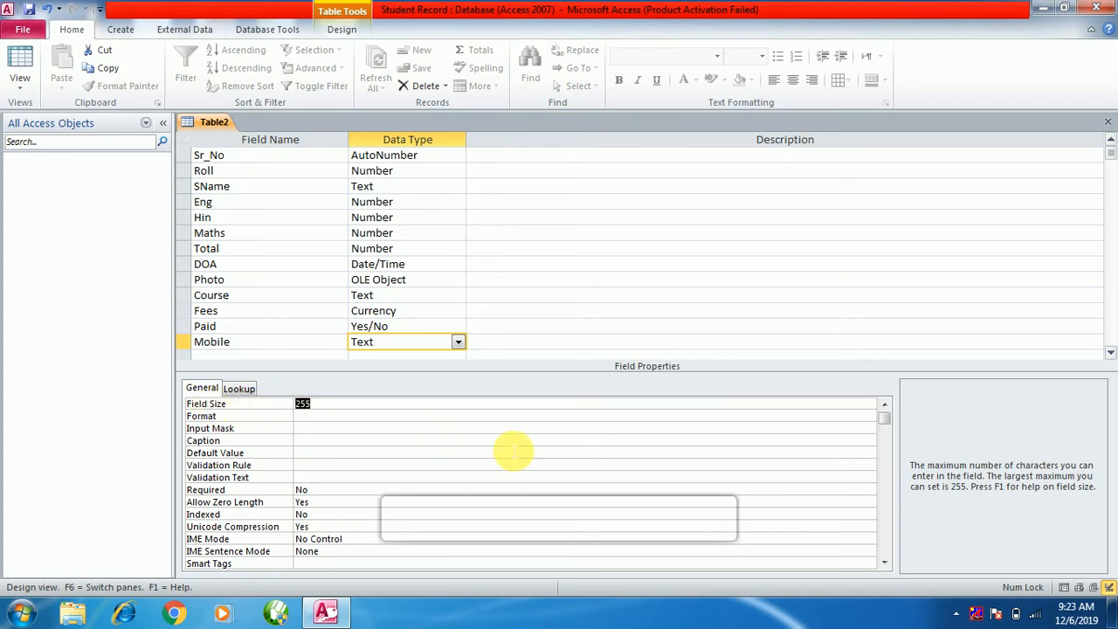
pyautogui.write('10')
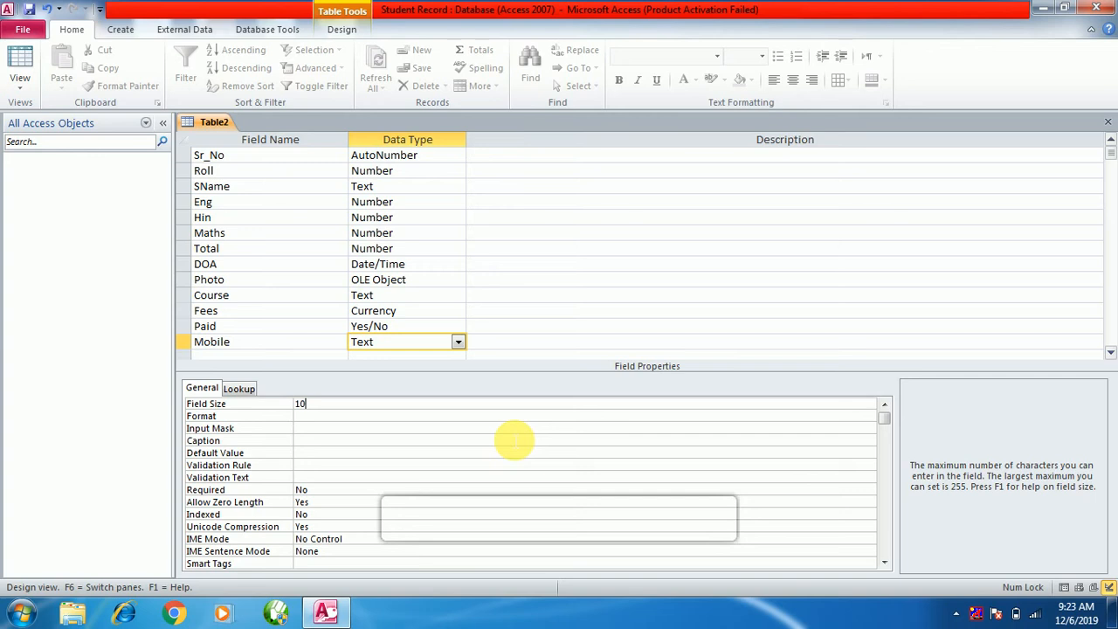
# Close Table2, save it under the name std, and accept creating a primary key.
pyautogui.click(1107, 122)
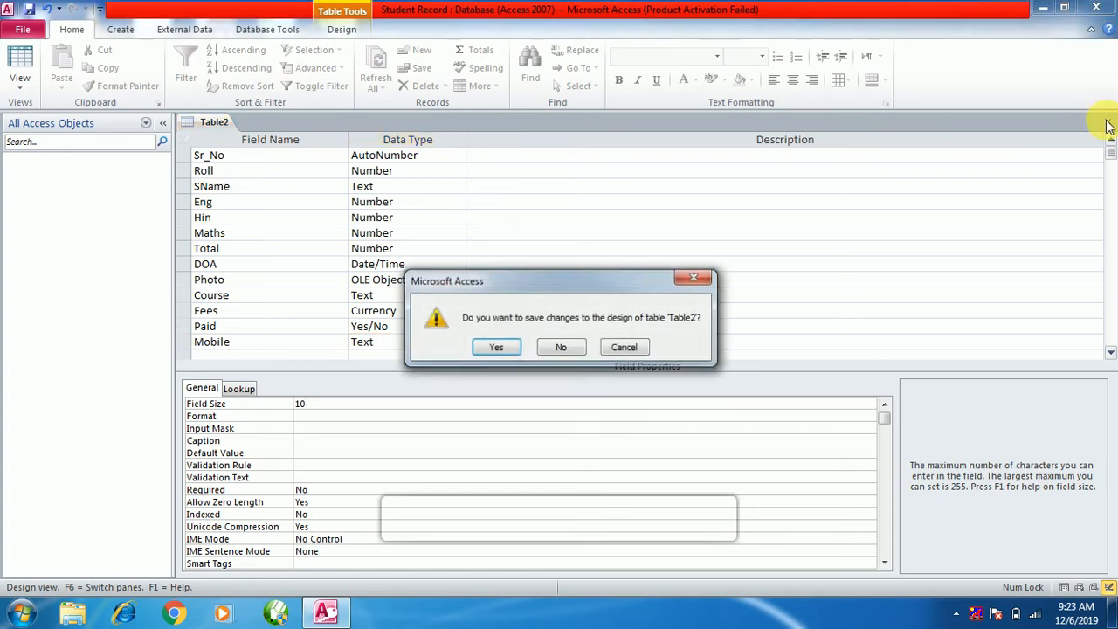
pyautogui.moveTo(520, 283); pyautogui.dragTo(467, 214)
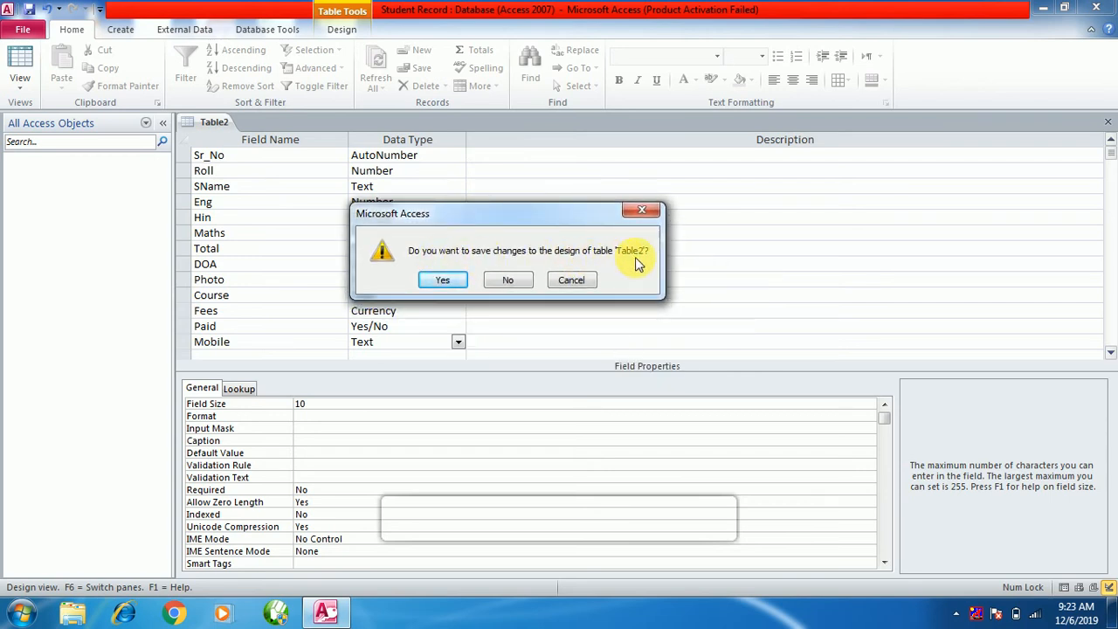
pyautogui.moveTo(561, 218); pyautogui.dragTo(589, 186)
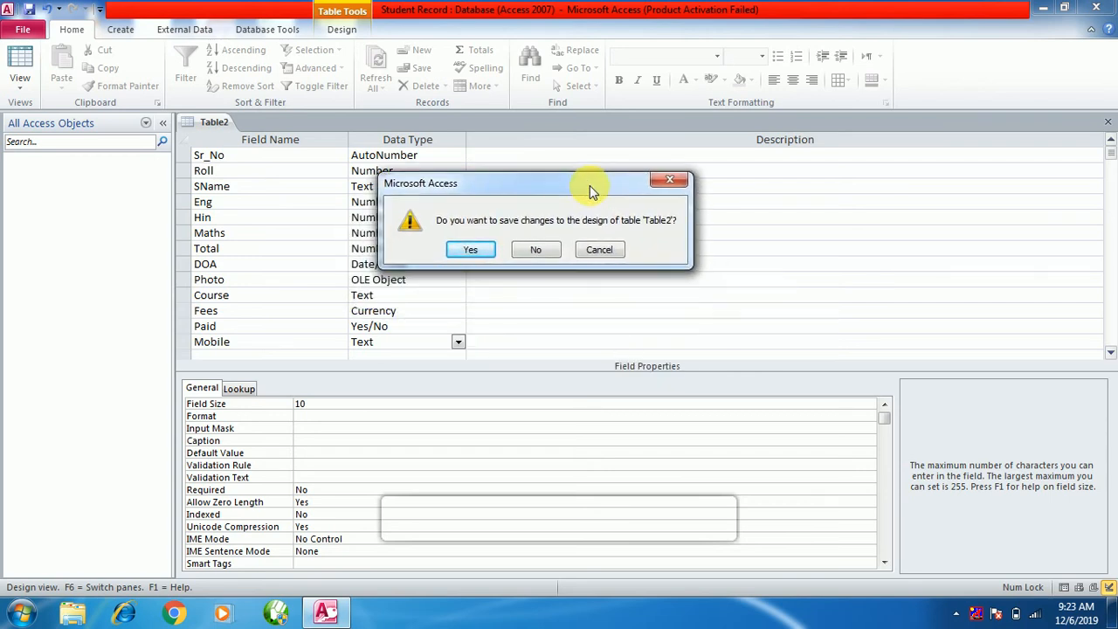
pyautogui.click(534, 250)
pyautogui.click(466, 251)
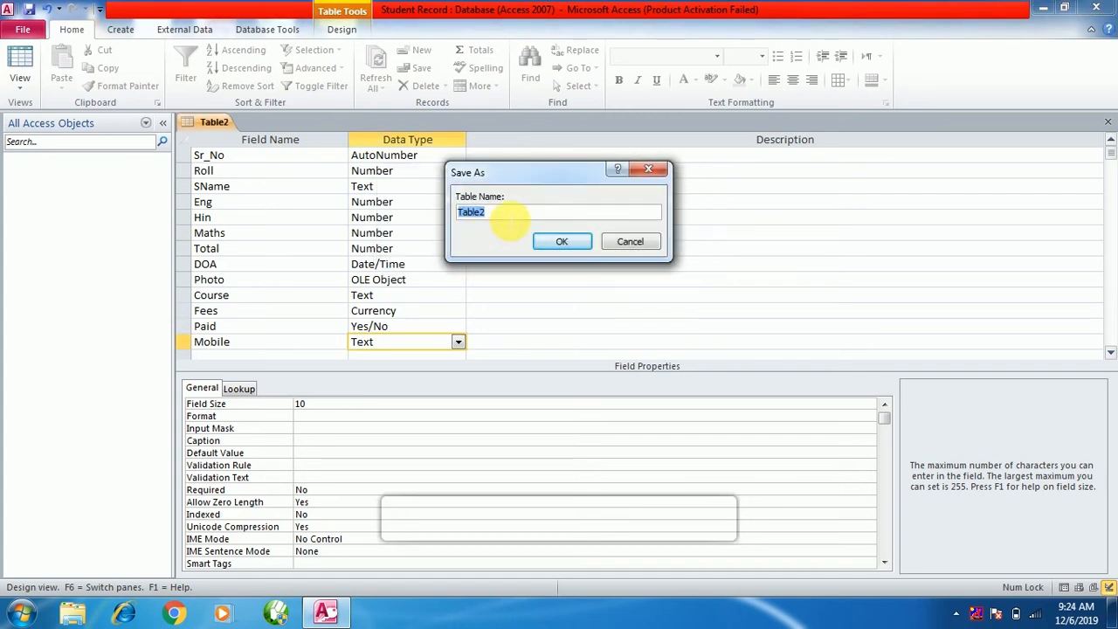
pyautogui.write('std')
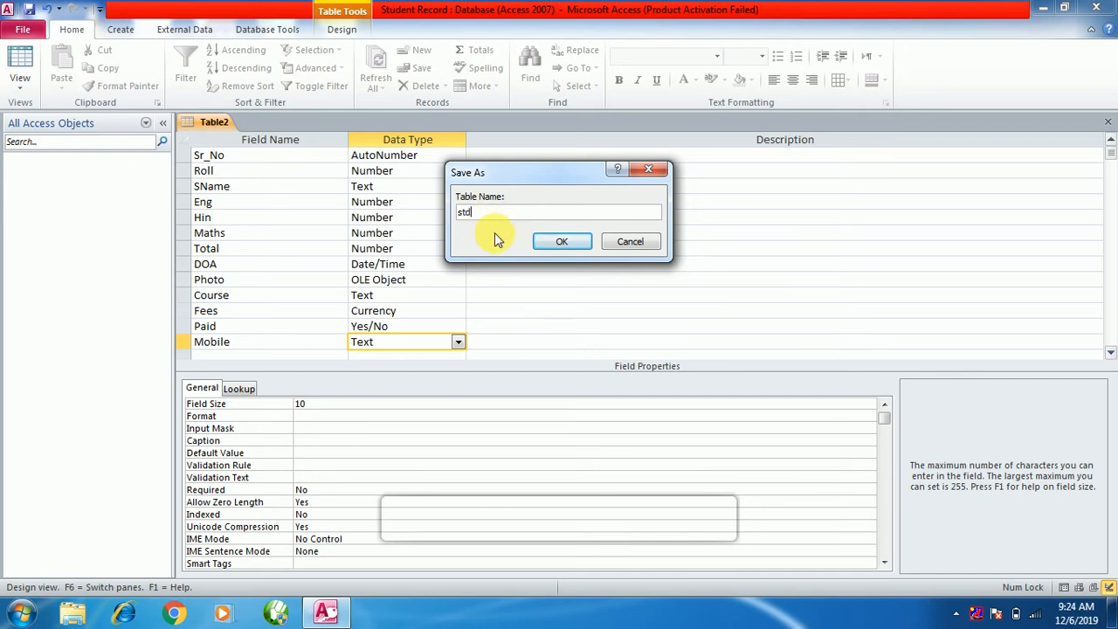
pyautogui.click(562, 242)
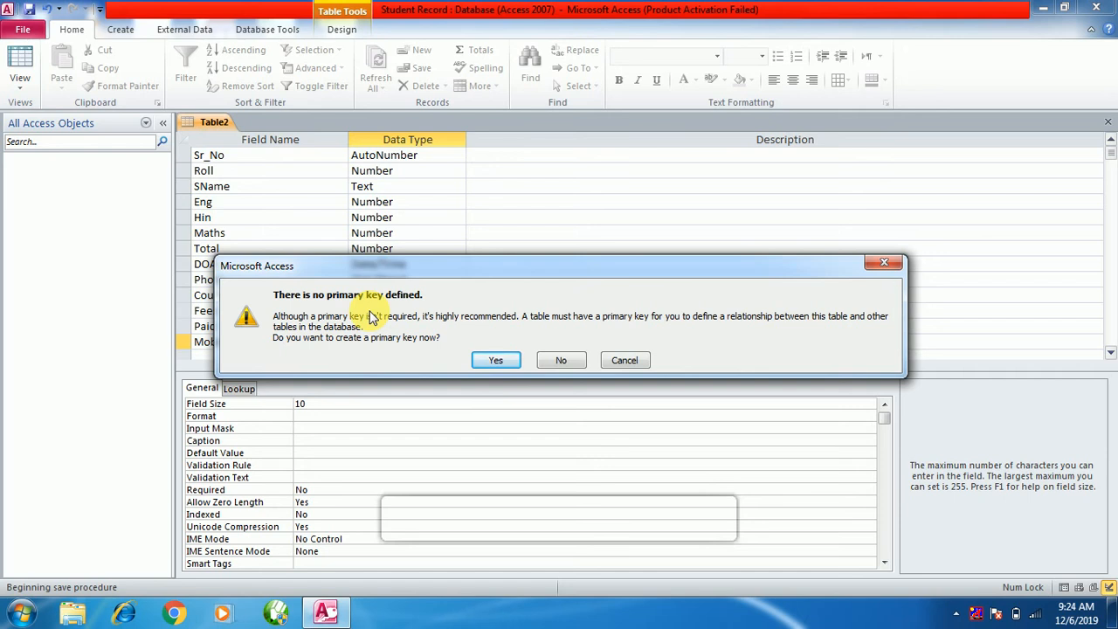
pyautogui.click(500, 361)
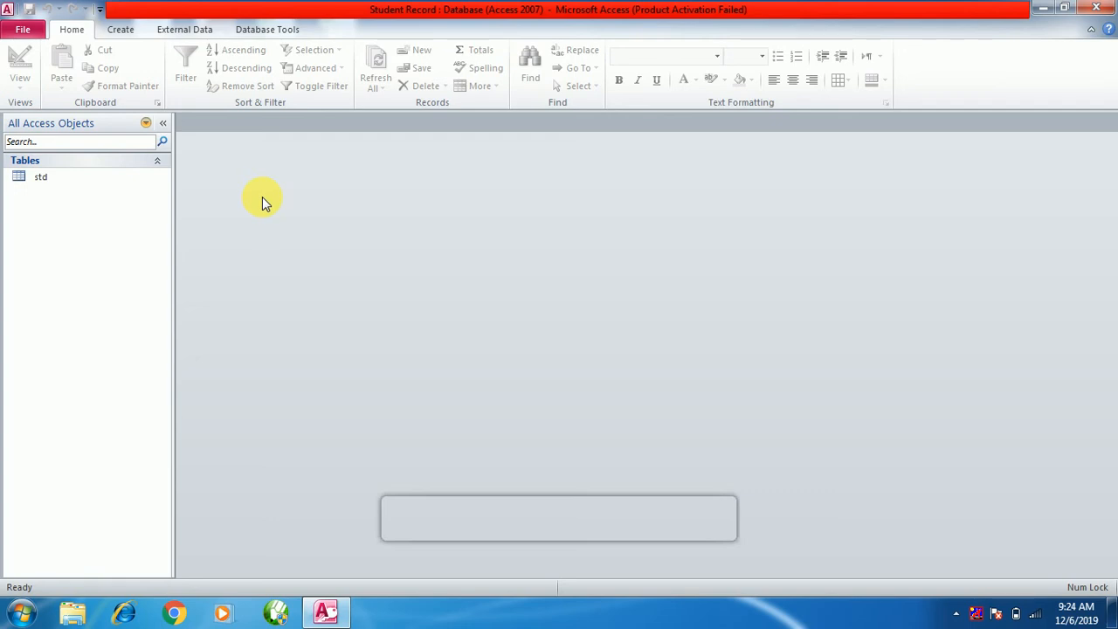
# Open the std table in Design view.
pyautogui.click(44, 178)
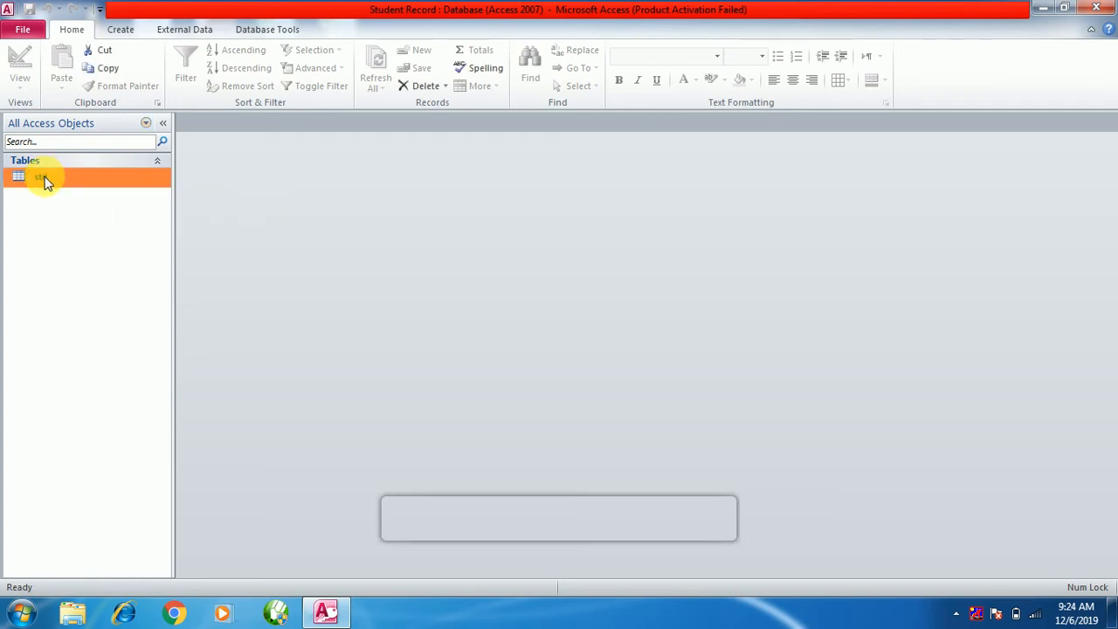
pyautogui.rightClick(47, 182)
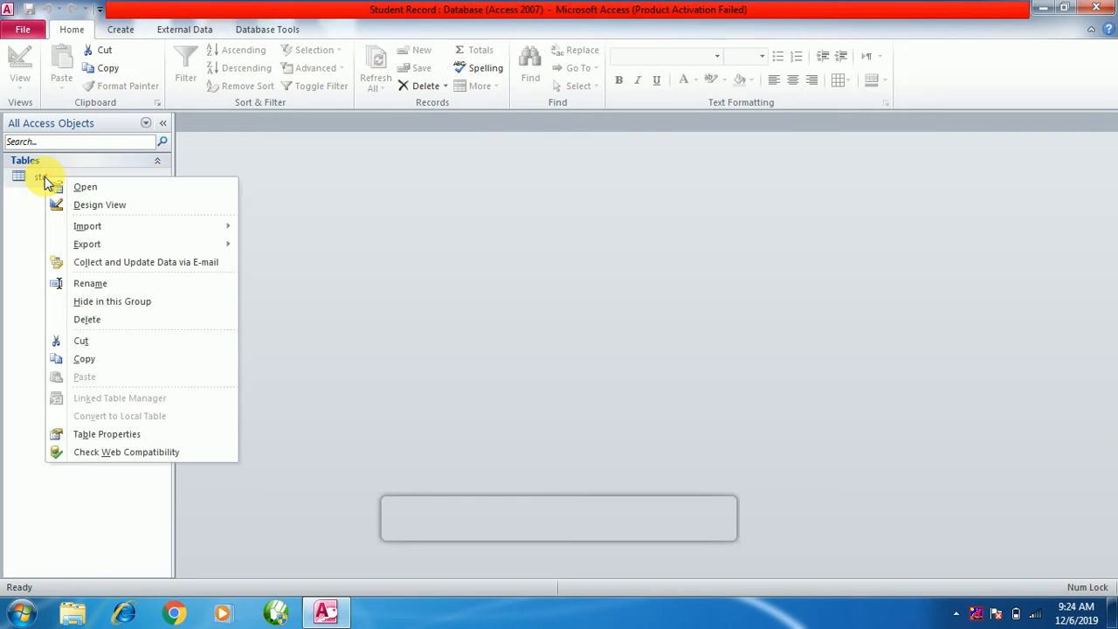
pyautogui.click(96, 210)
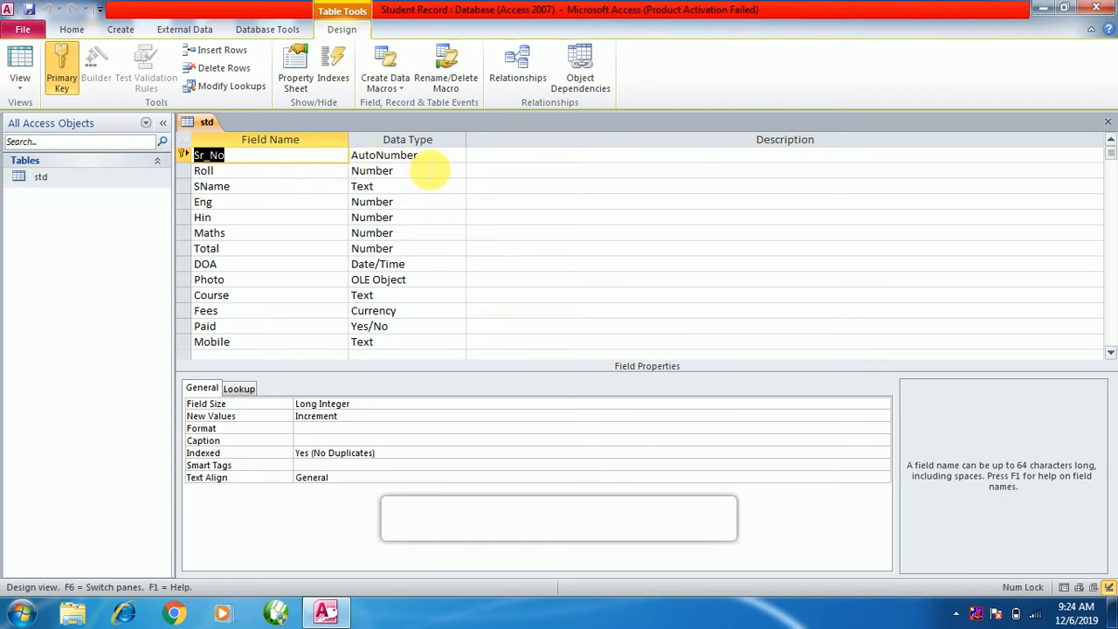
# Set Roll as the primary key, indexed with no duplicates, and close the design.
pyautogui.click(181, 174)
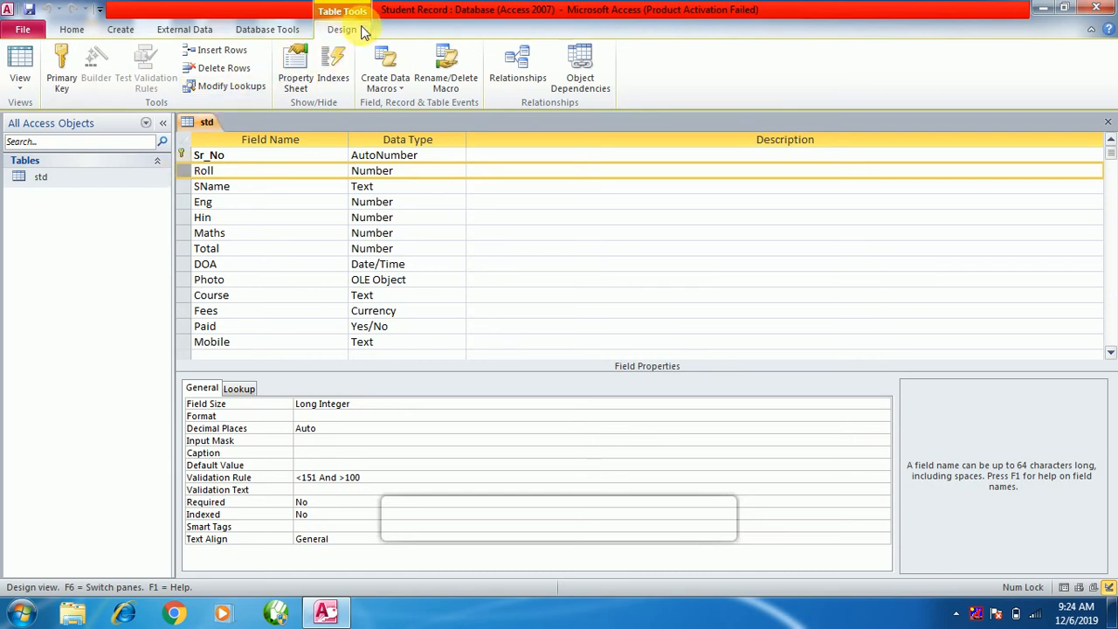
pyautogui.click(60, 65)
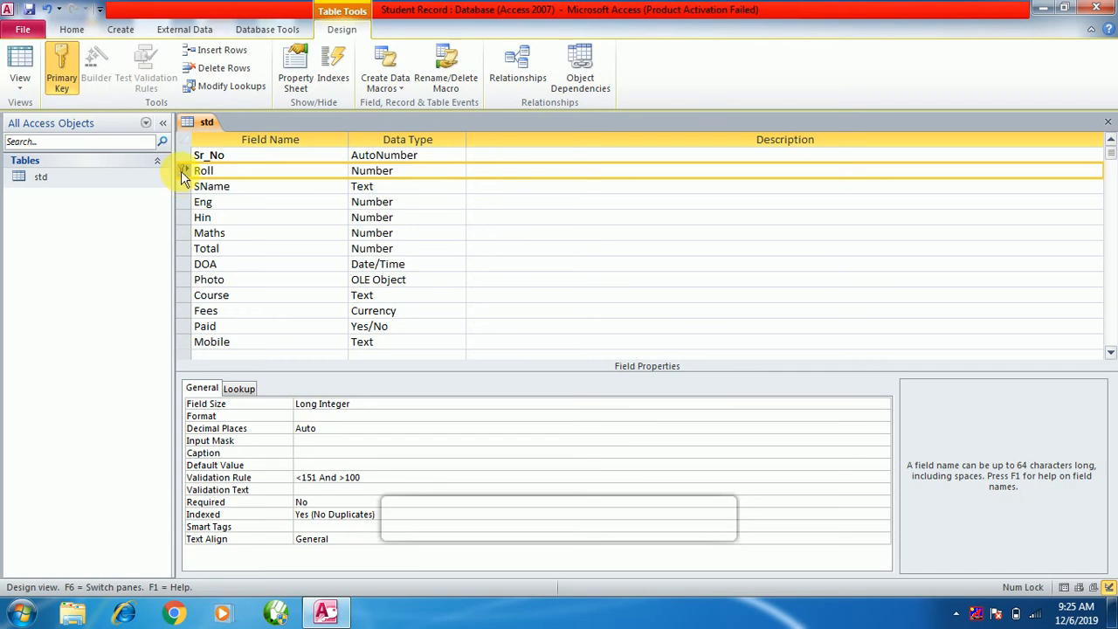
pyautogui.rightClick(183, 204)
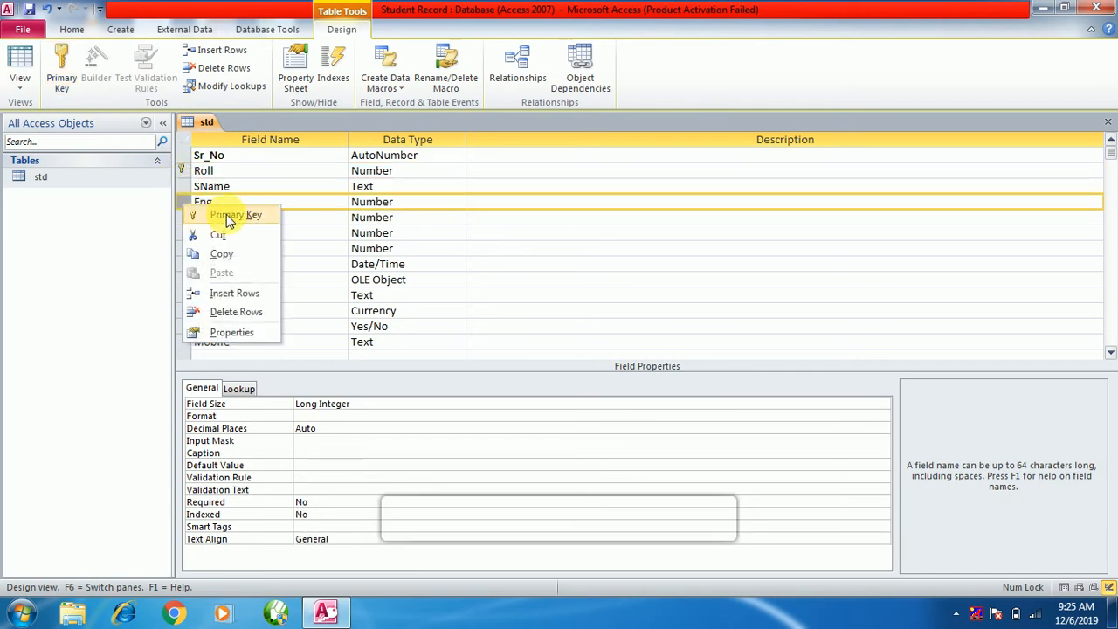
pyautogui.click(182, 171)
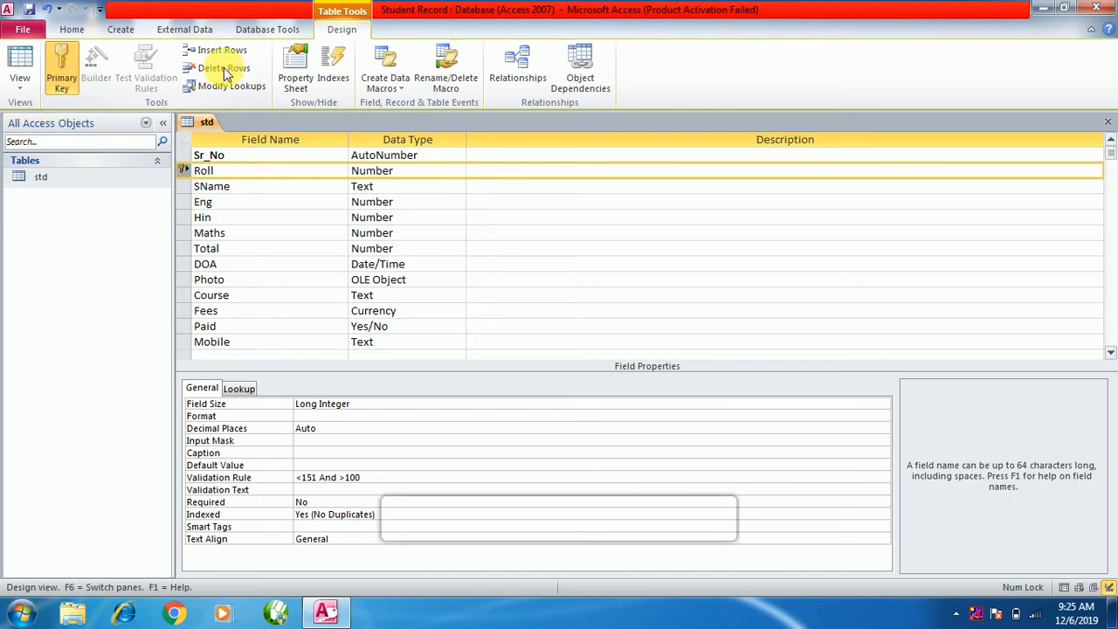
pyautogui.click(64, 73)
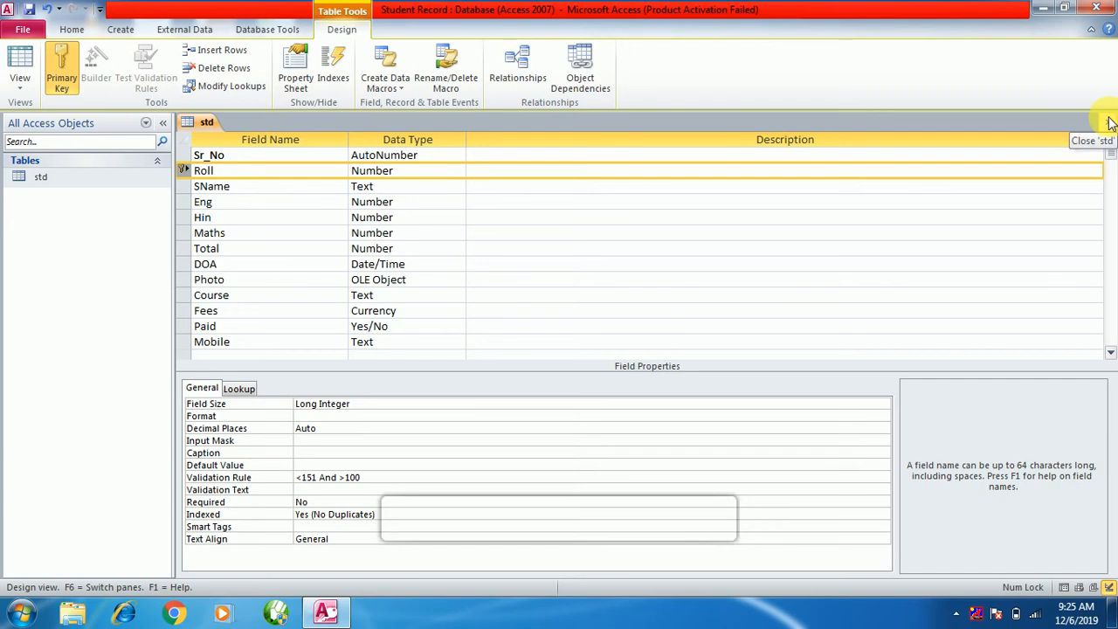
pyautogui.rightClick(90, 176)
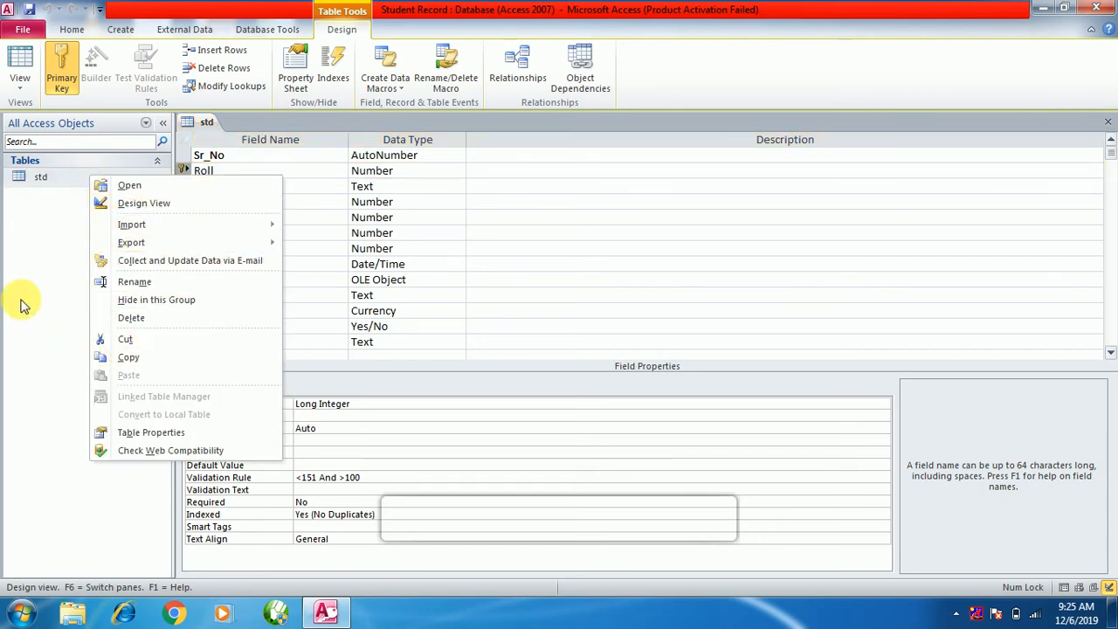
pyautogui.click(12, 264)
pyautogui.click(42, 178)
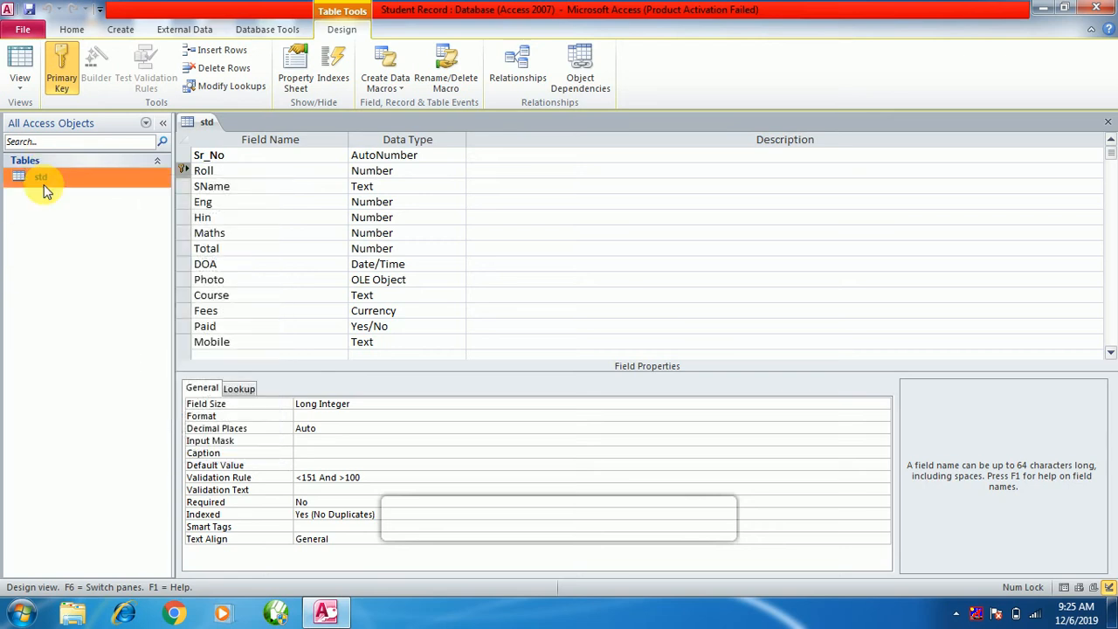
pyautogui.click(1108, 122)
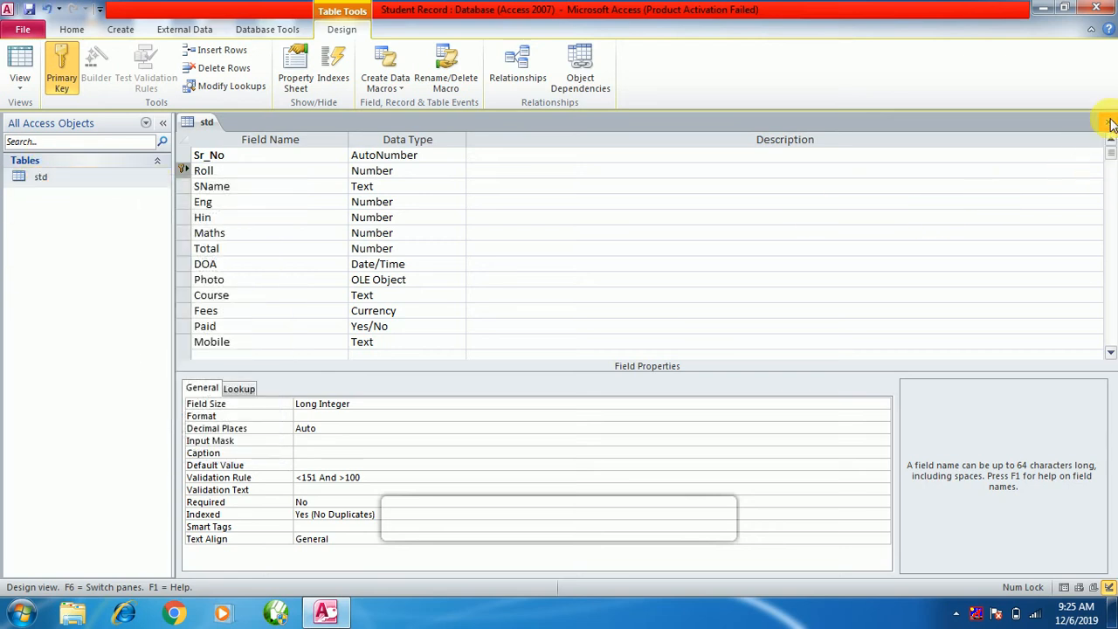
# Save the std design, open its datasheet and begin record 1's Roll entry, clearing the validation error.
pyautogui.click(496, 346)
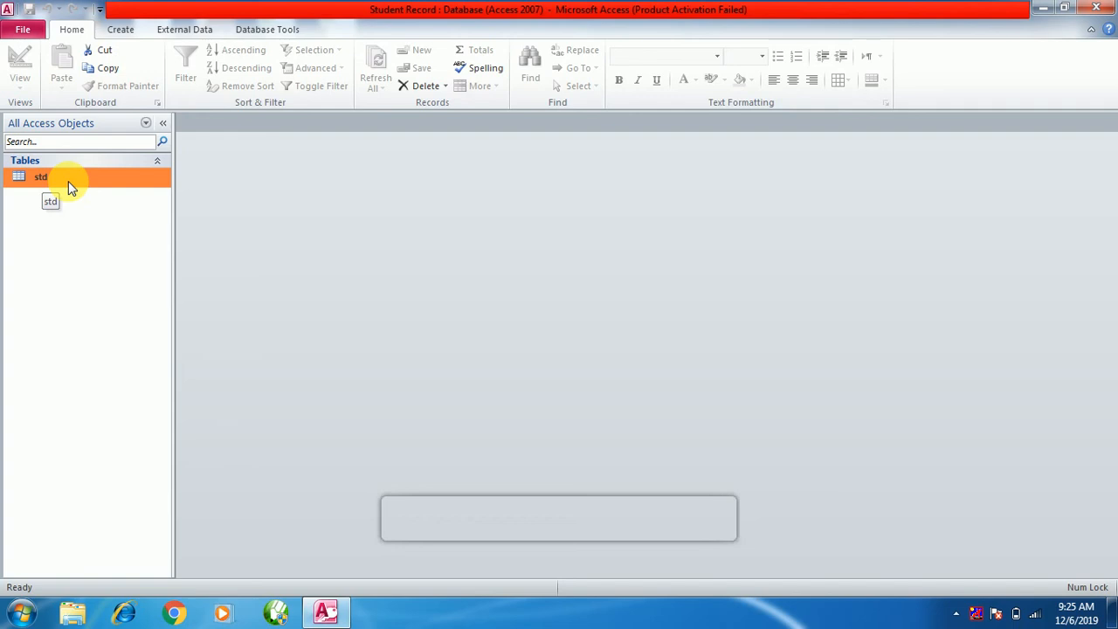
pyautogui.doubleClick(69, 184)
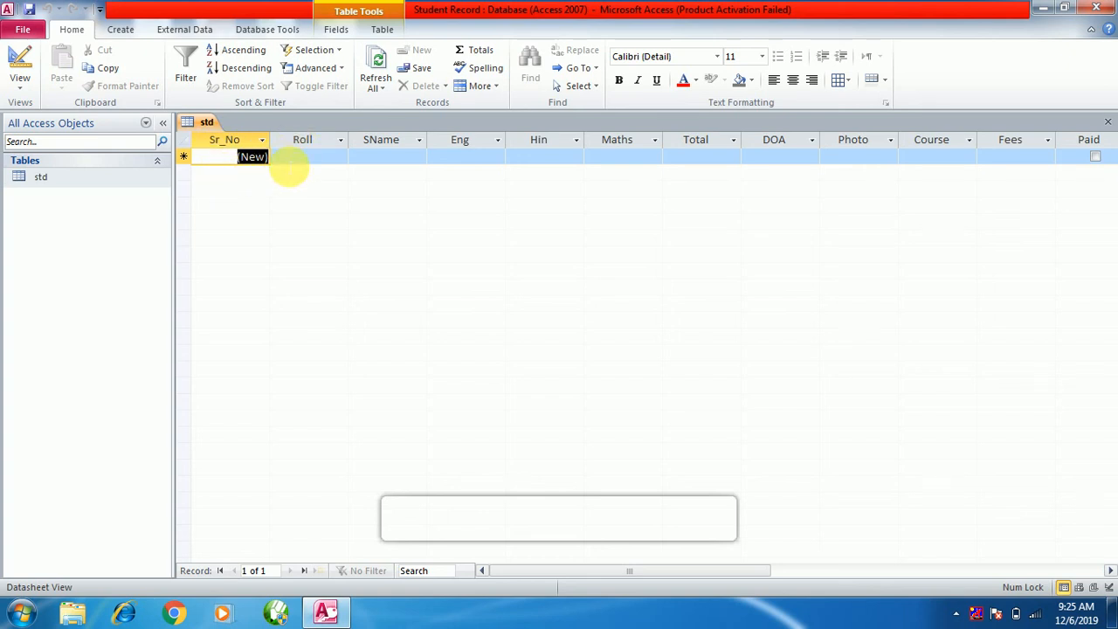
pyautogui.click(298, 161)
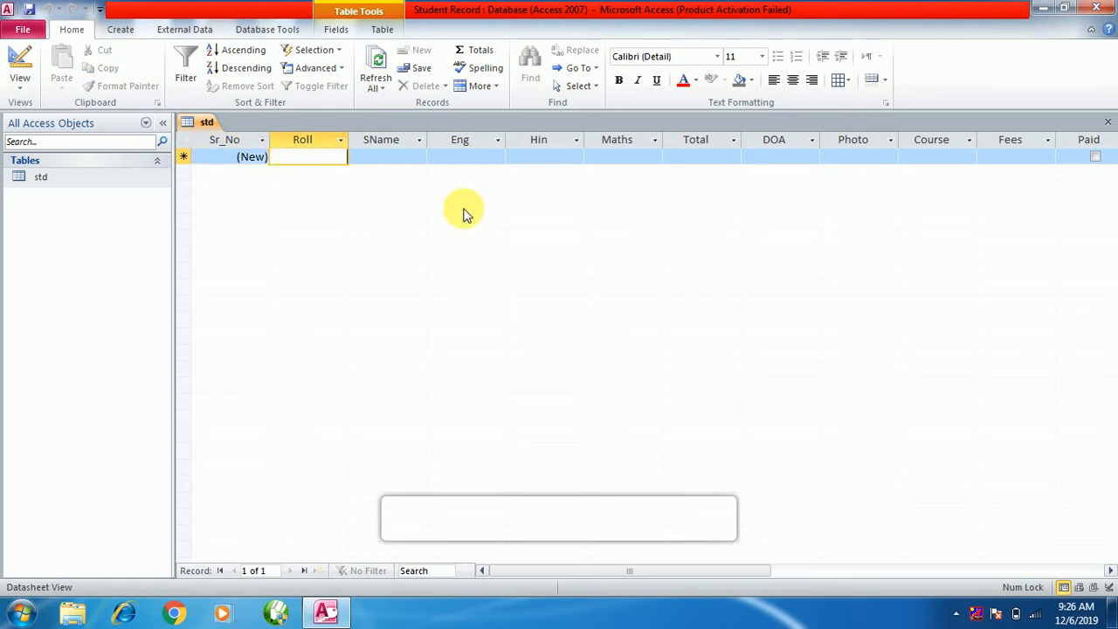
pyautogui.write('1')
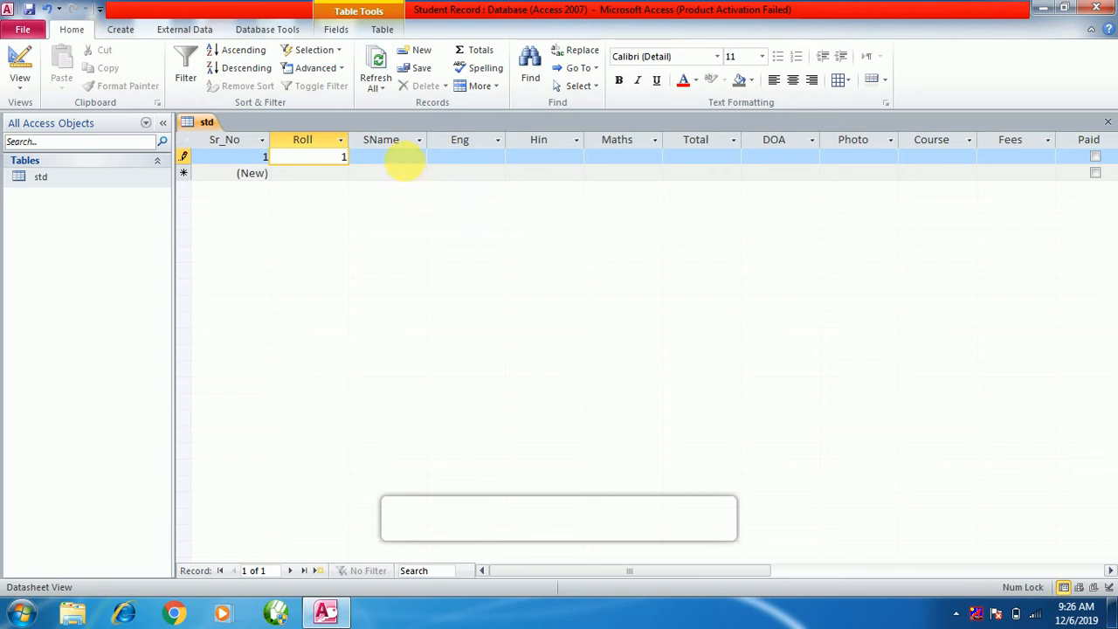
pyautogui.click(407, 165)
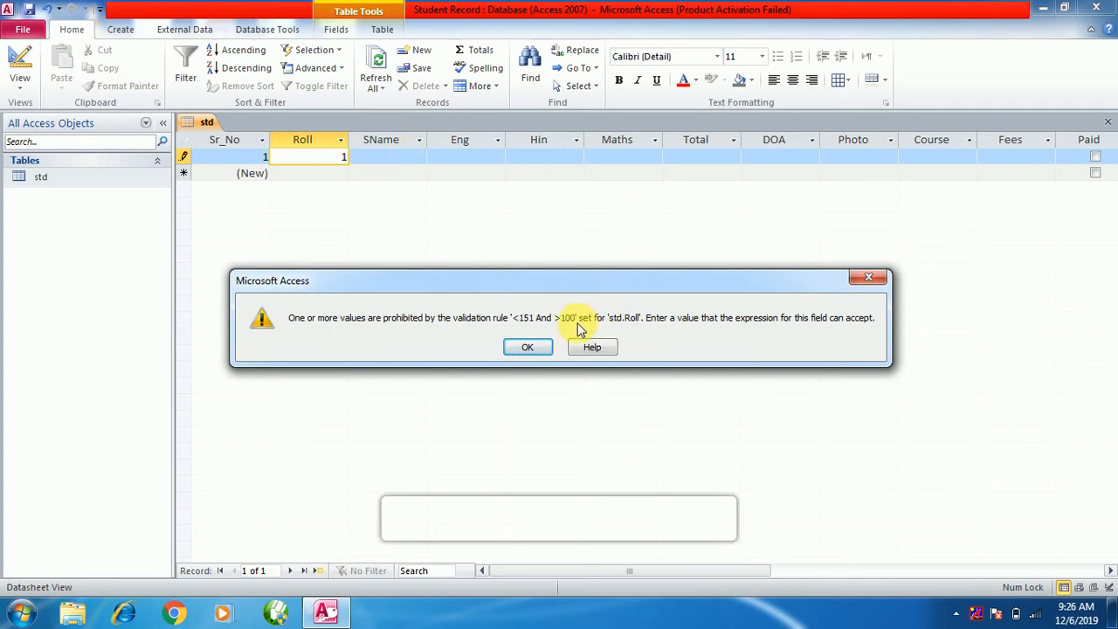
pyautogui.click(522, 347)
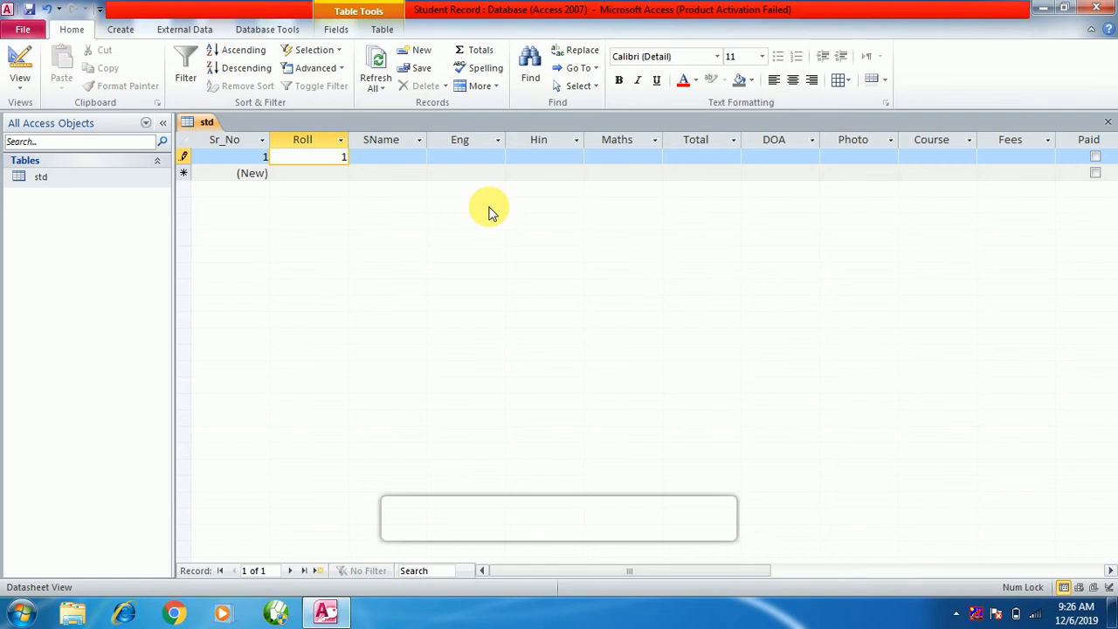
# Fill record 1 with Roll 101, the student's name and marks Eng 55, Hin 45, Maths 78.
pyautogui.write('01')
pyautogui.click(378, 160)
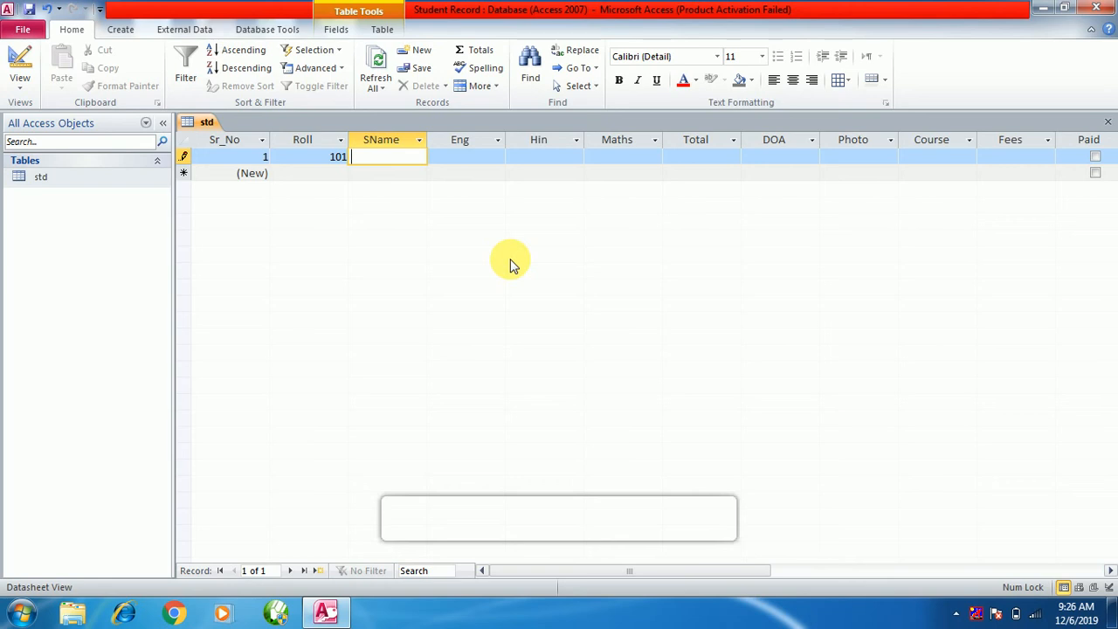
pyautogui.write('Sonu')
pyautogui.click(472, 160)
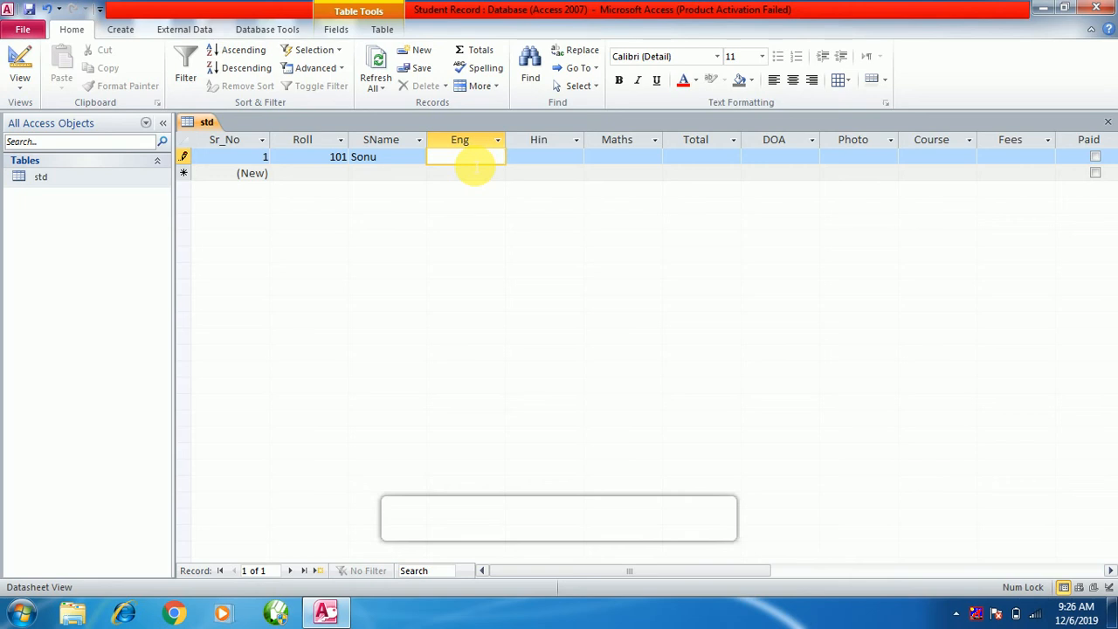
pyautogui.write('552')
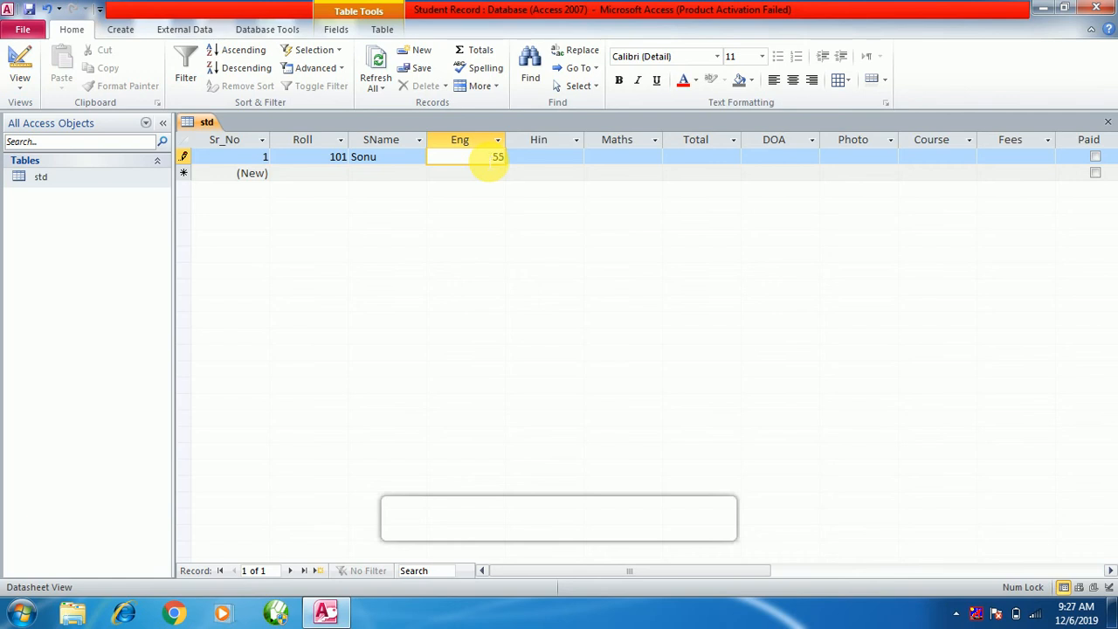
pyautogui.click(559, 163)
pyautogui.write('45')
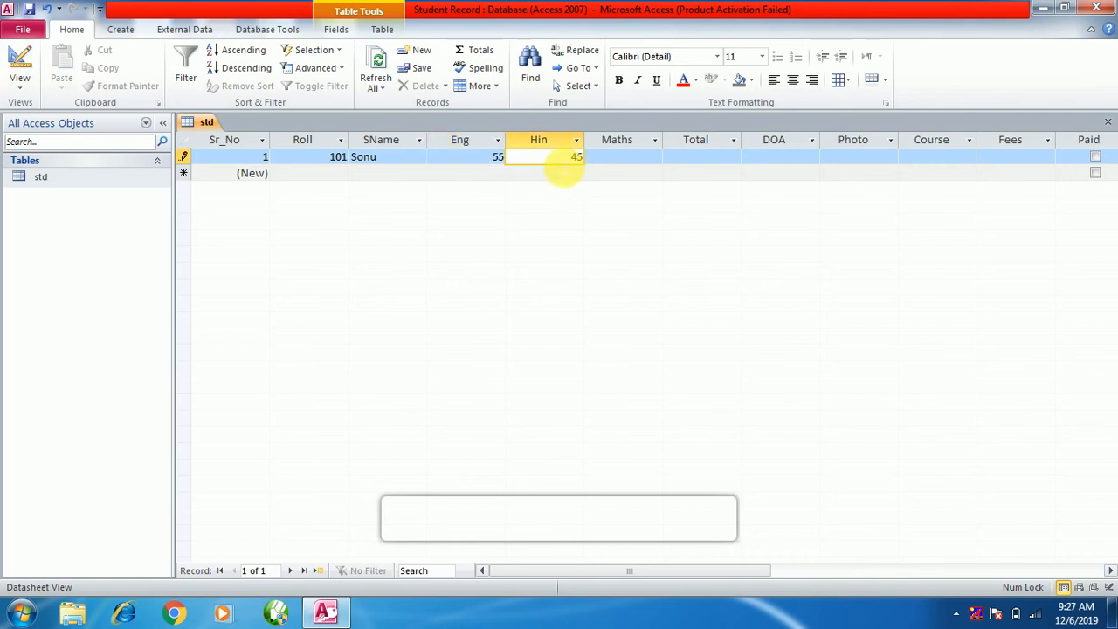
pyautogui.click(641, 167)
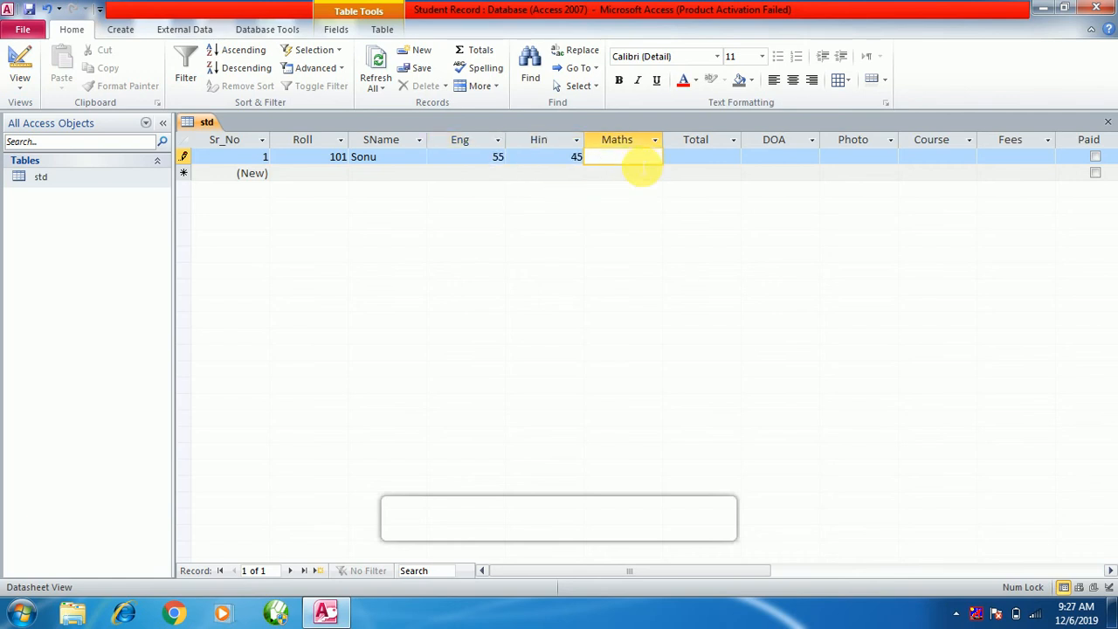
pyautogui.write('78')
pyautogui.click(703, 164)
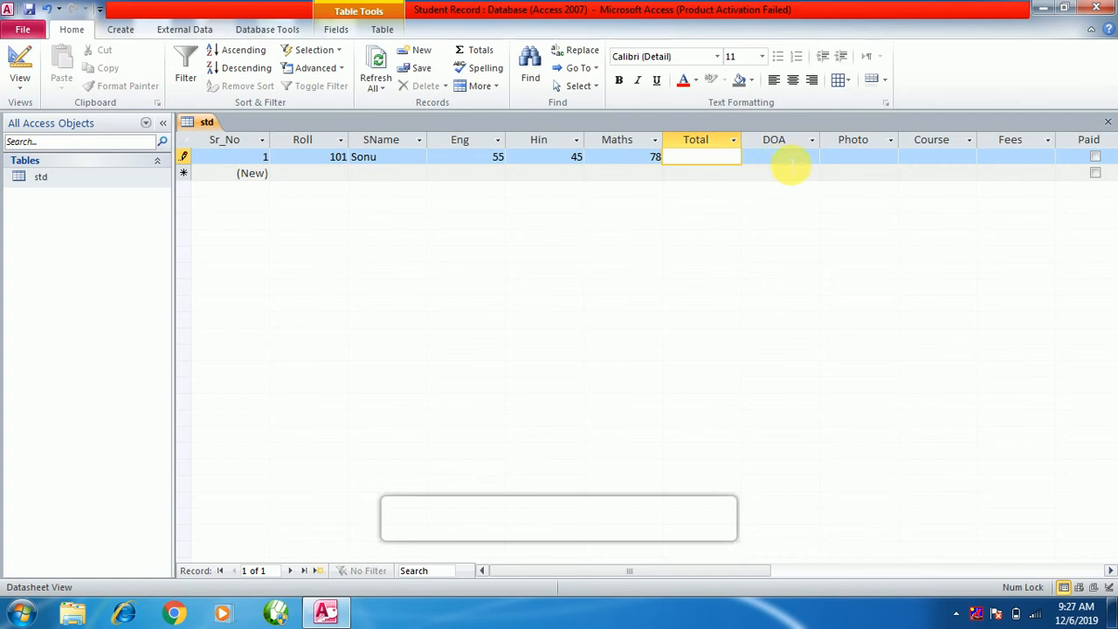
pyautogui.click(794, 162)
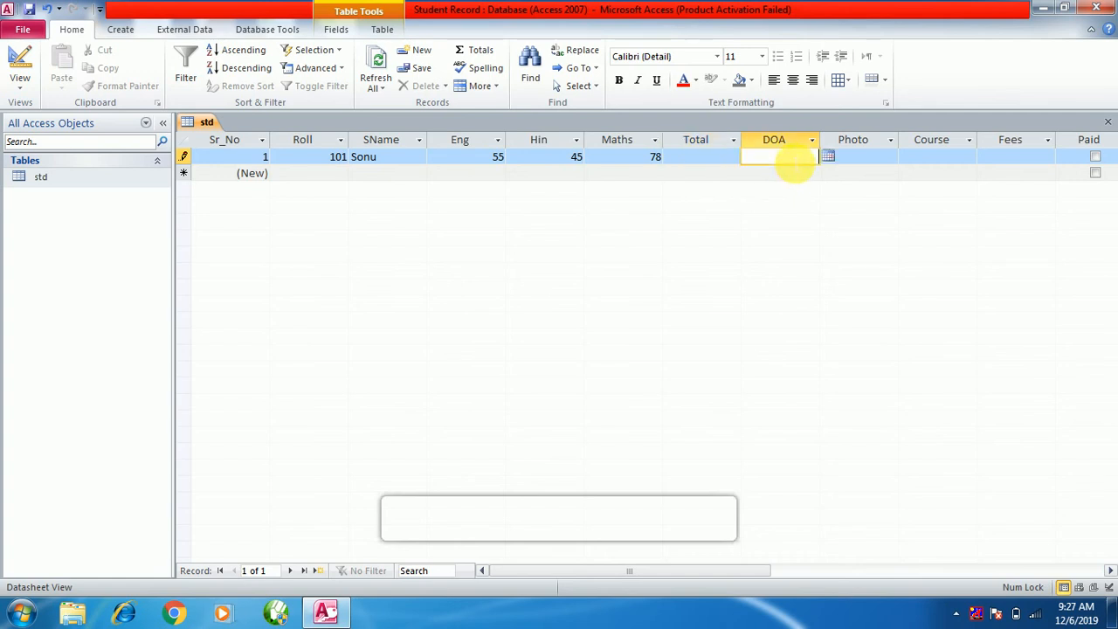
# Set record 1's admission date to 12/12/2018 using the calendar picker.
pyautogui.click(830, 157)
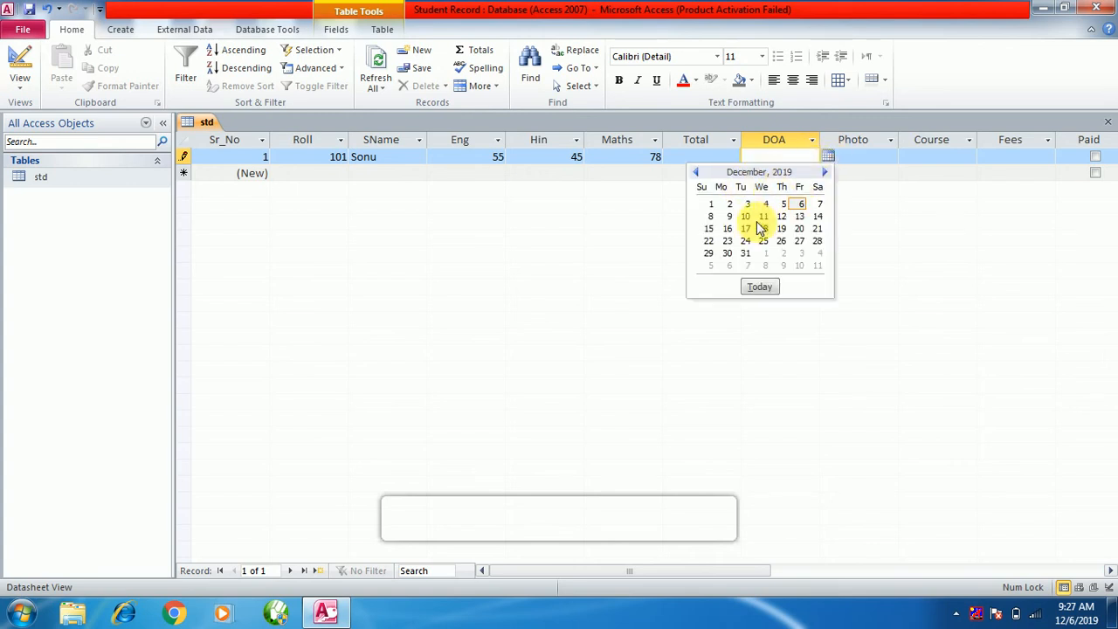
pyautogui.click(697, 172)
pyautogui.click(697, 172)
pyautogui.click(696, 172)
pyautogui.click(696, 172)
pyautogui.click(696, 172)
pyautogui.click(697, 172)
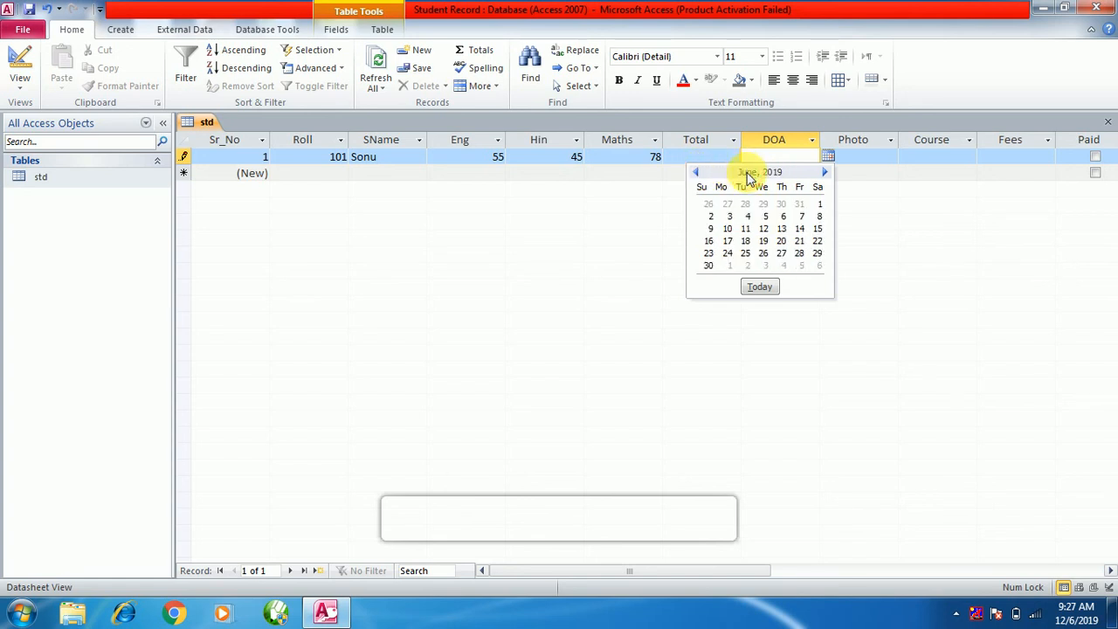
pyautogui.click(697, 173)
pyautogui.click(696, 173)
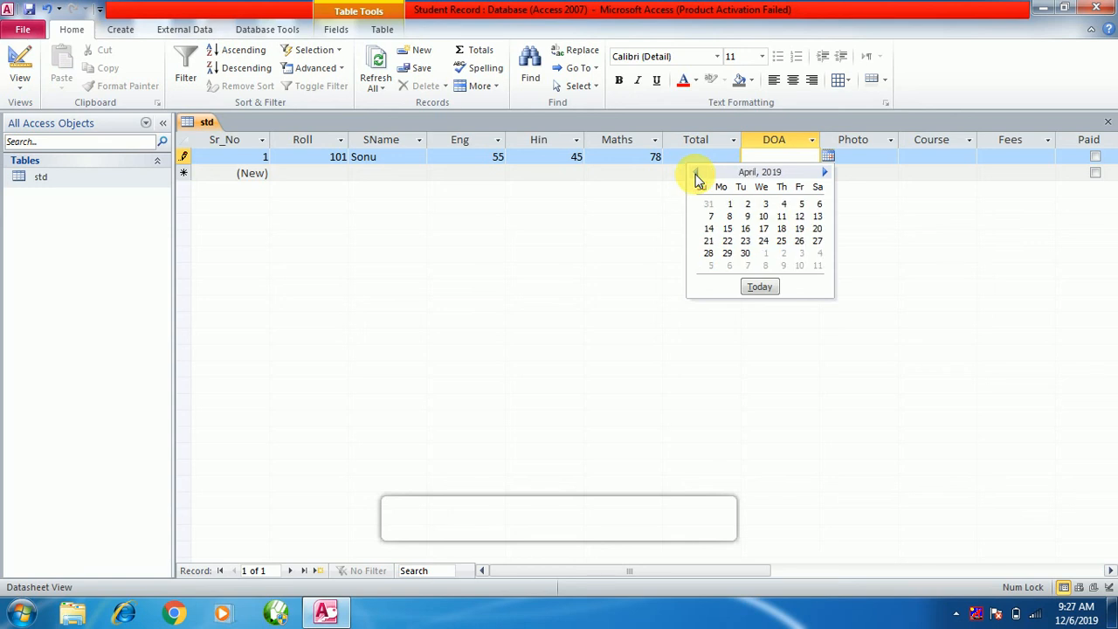
pyautogui.click(696, 172)
pyautogui.click(696, 173)
pyautogui.click(696, 173)
pyautogui.click(697, 173)
pyautogui.click(764, 228)
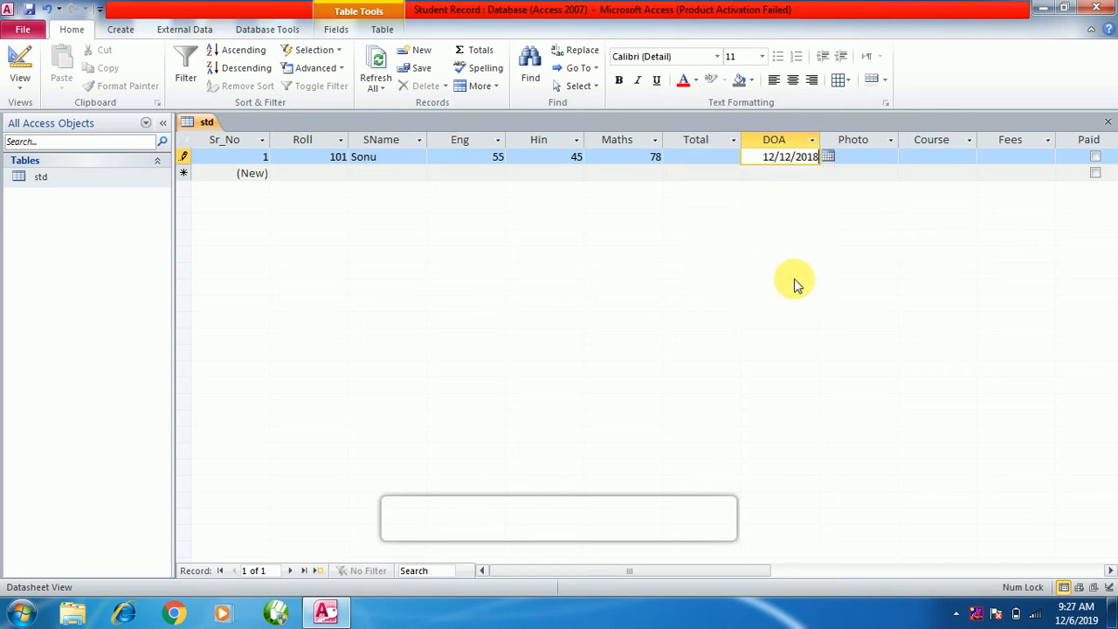
pyautogui.click(866, 156)
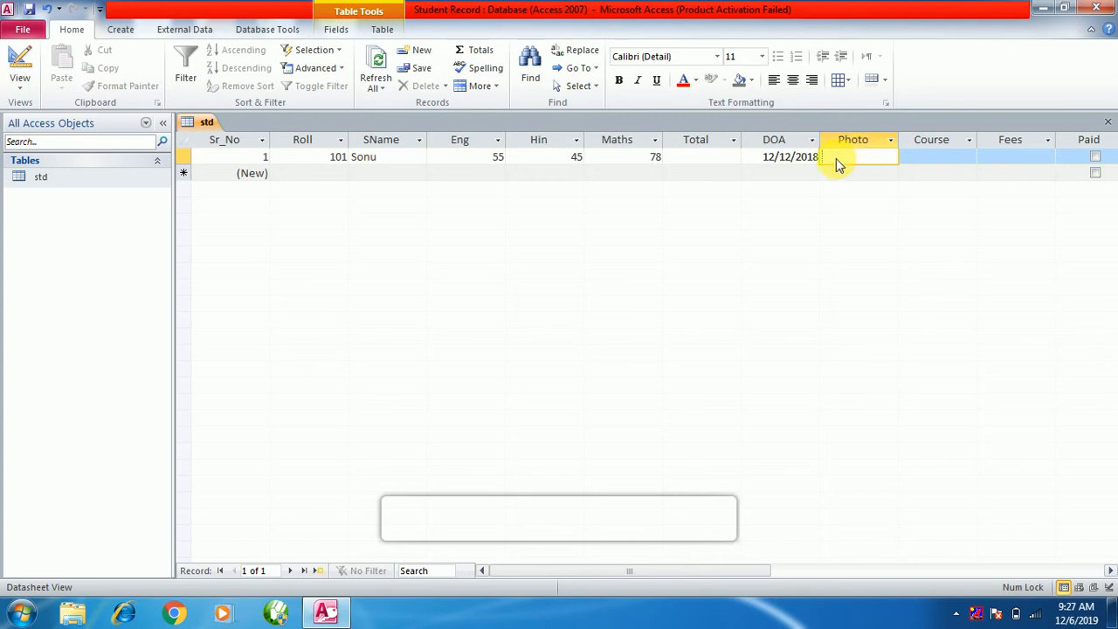
# Embed the Koala sample picture from file in record 1's Photo field and open it to verify.
pyautogui.rightClick(836, 165)
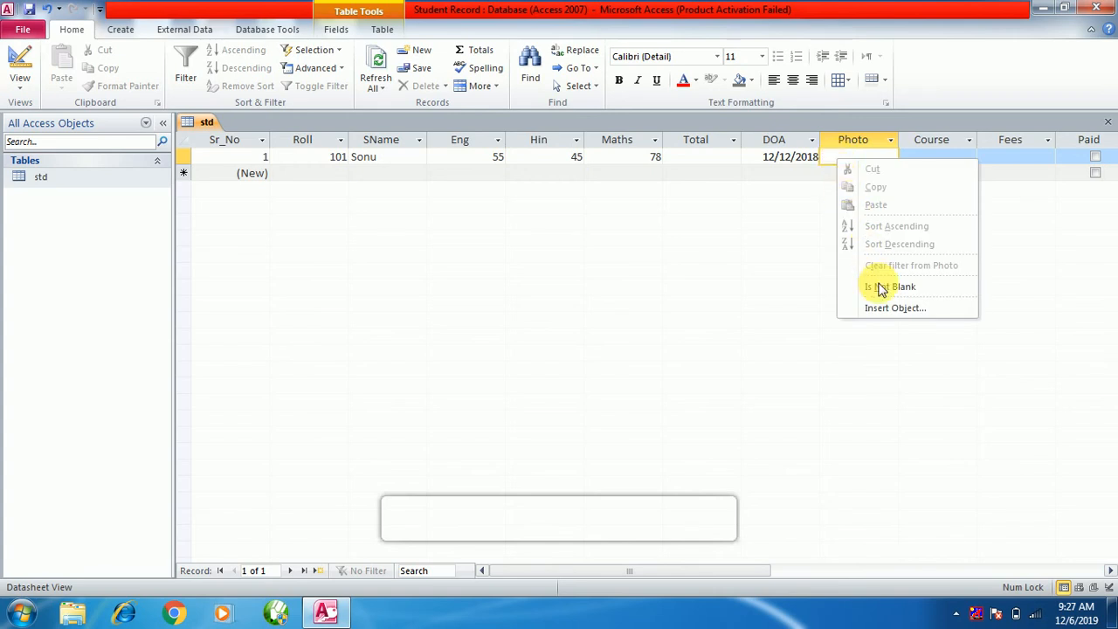
pyautogui.click(886, 310)
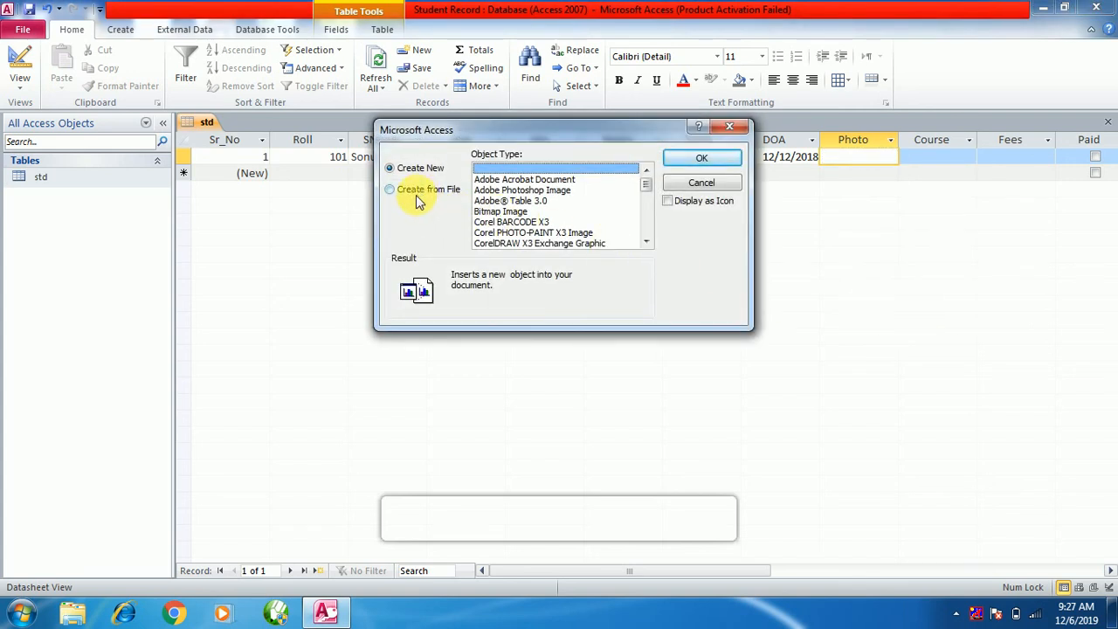
pyautogui.click(423, 191)
pyautogui.click(511, 191)
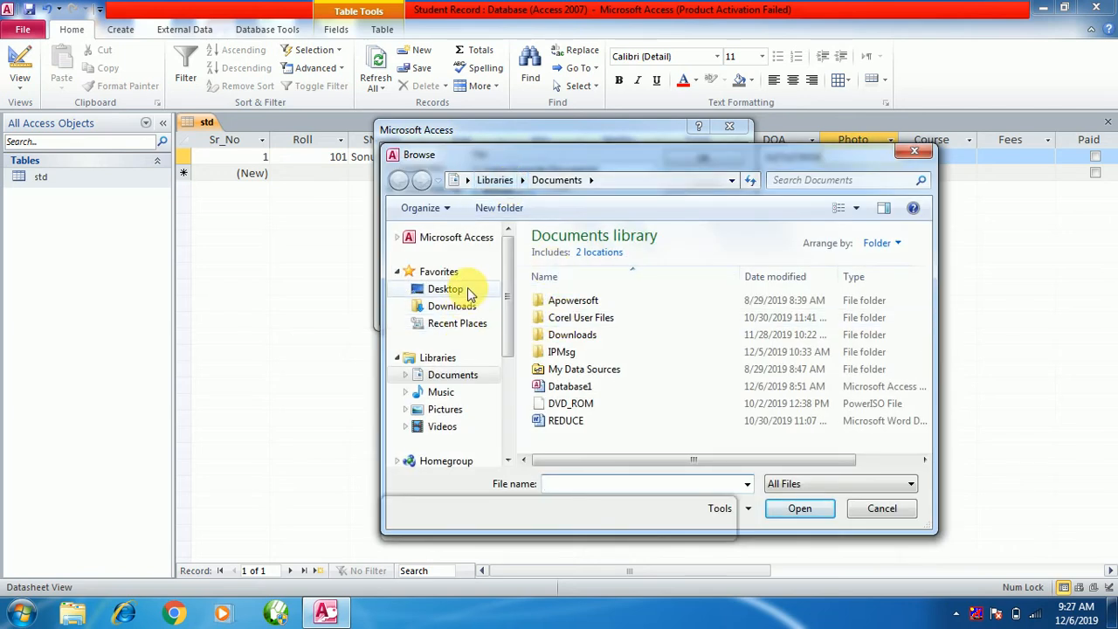
pyautogui.scroll(-3, 501, 300)
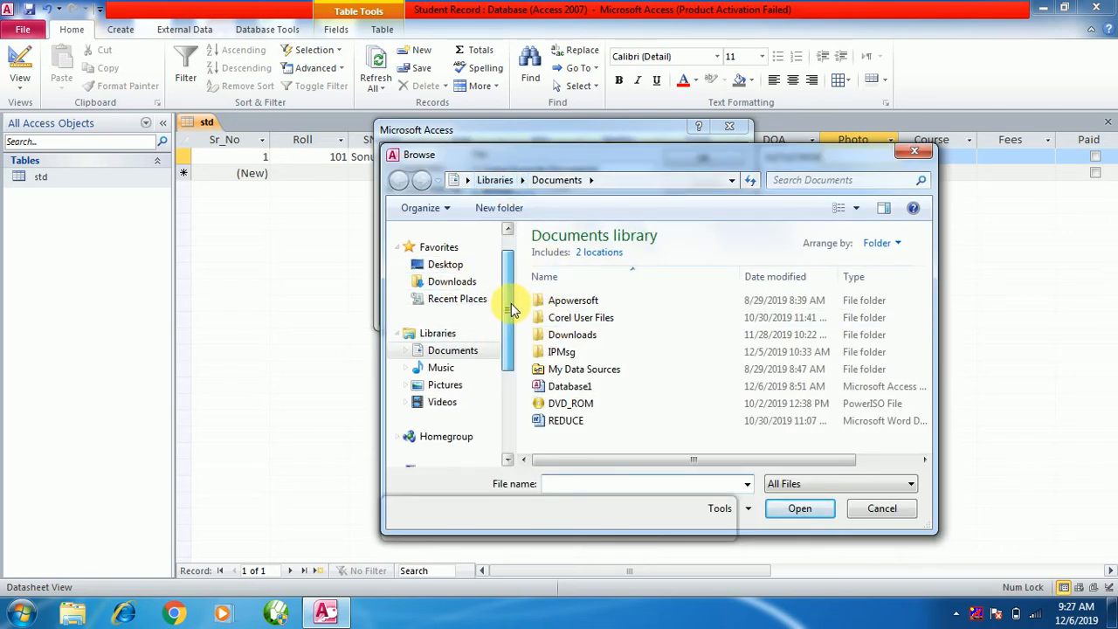
pyautogui.click(444, 335)
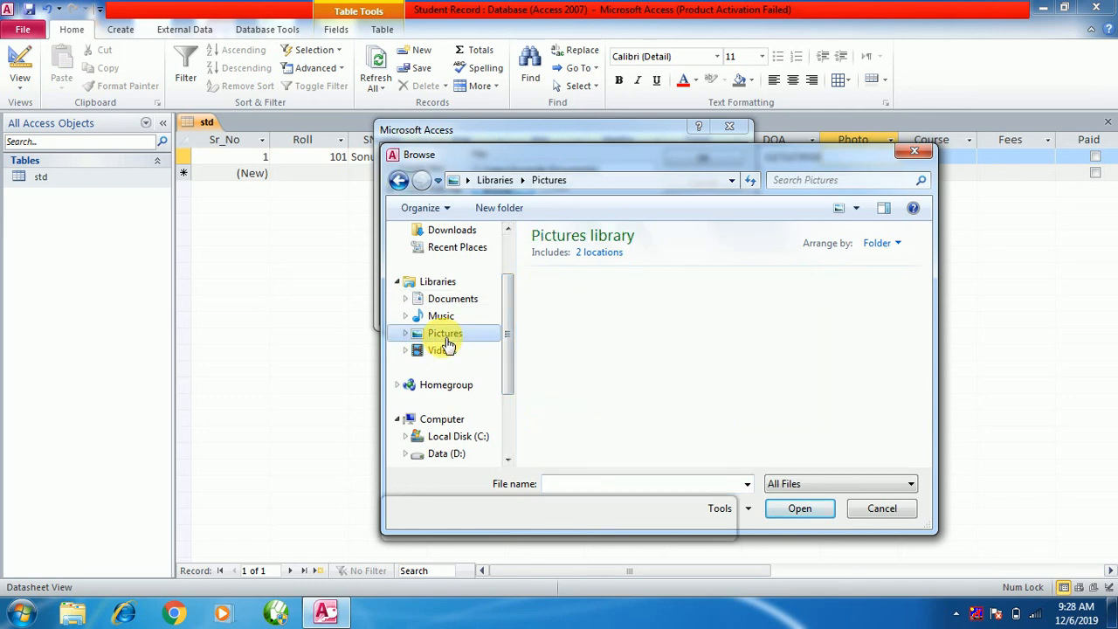
pyautogui.doubleClick(677, 318)
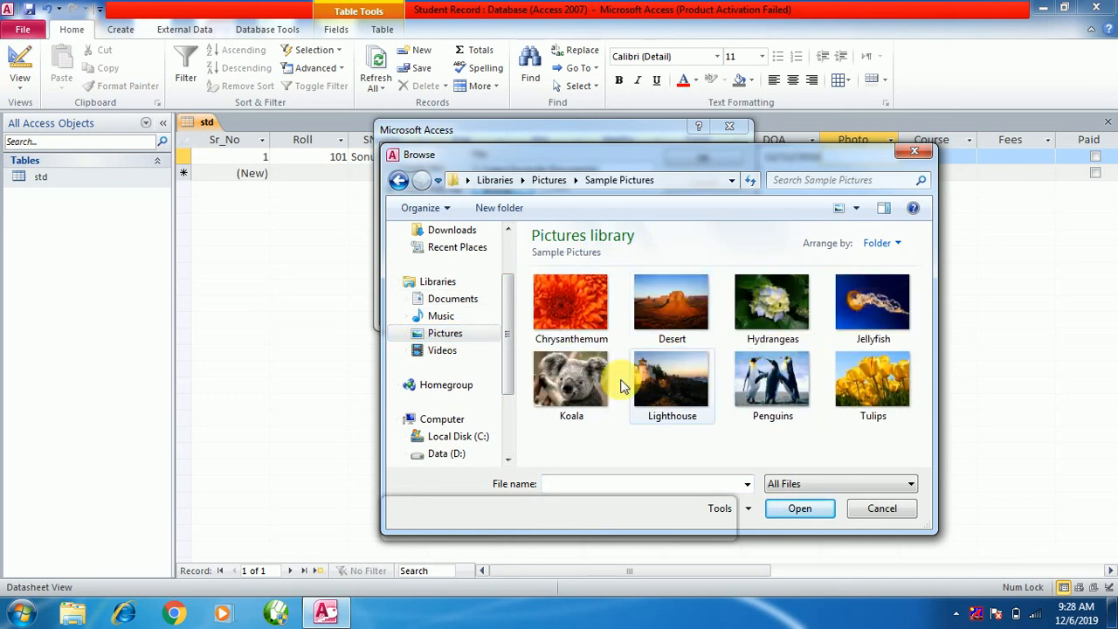
pyautogui.click(581, 380)
pyautogui.click(795, 508)
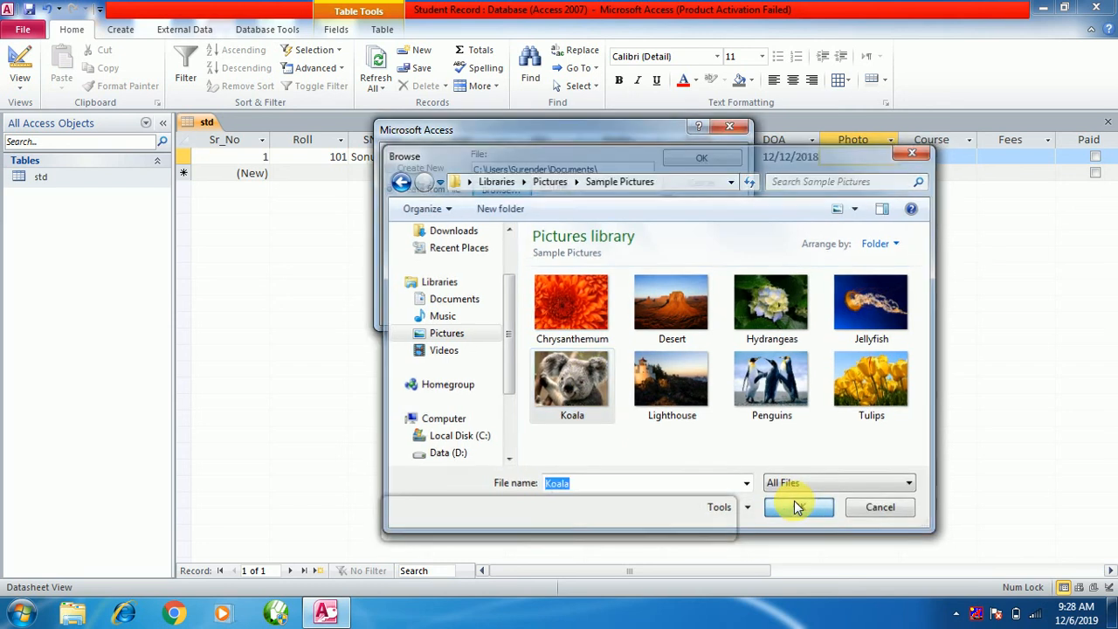
pyautogui.click(701, 158)
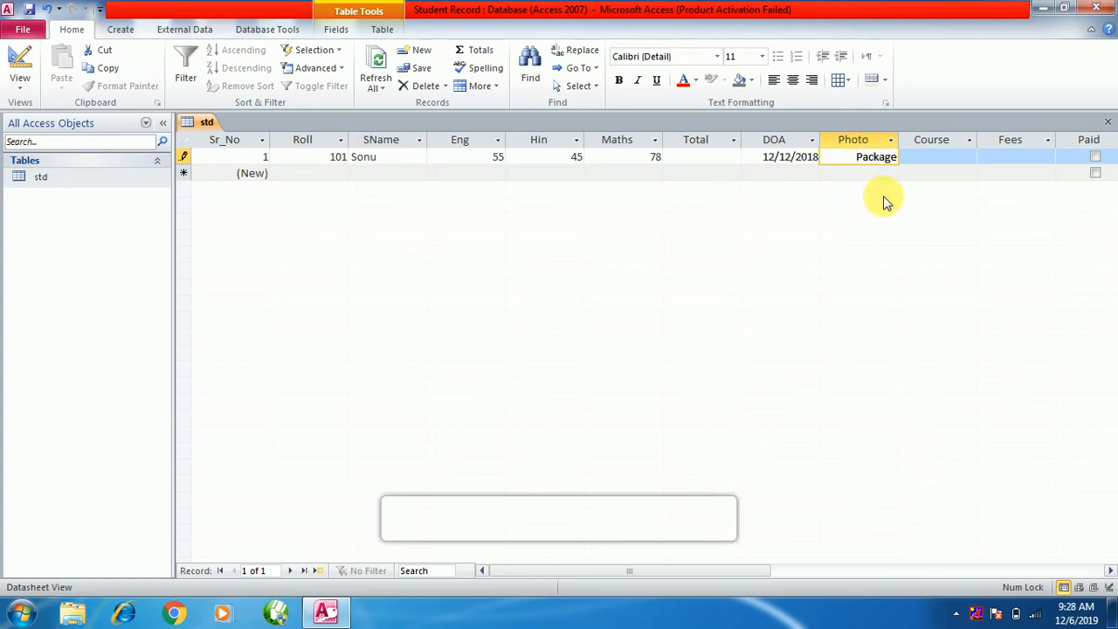
pyautogui.doubleClick(892, 158)
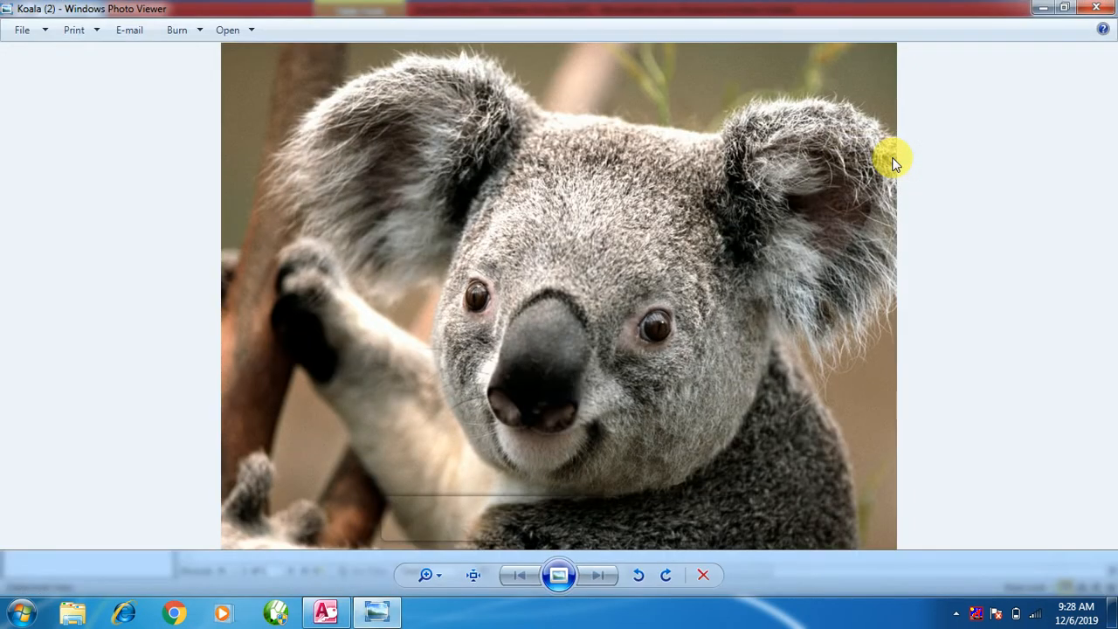
pyautogui.click(1096, 8)
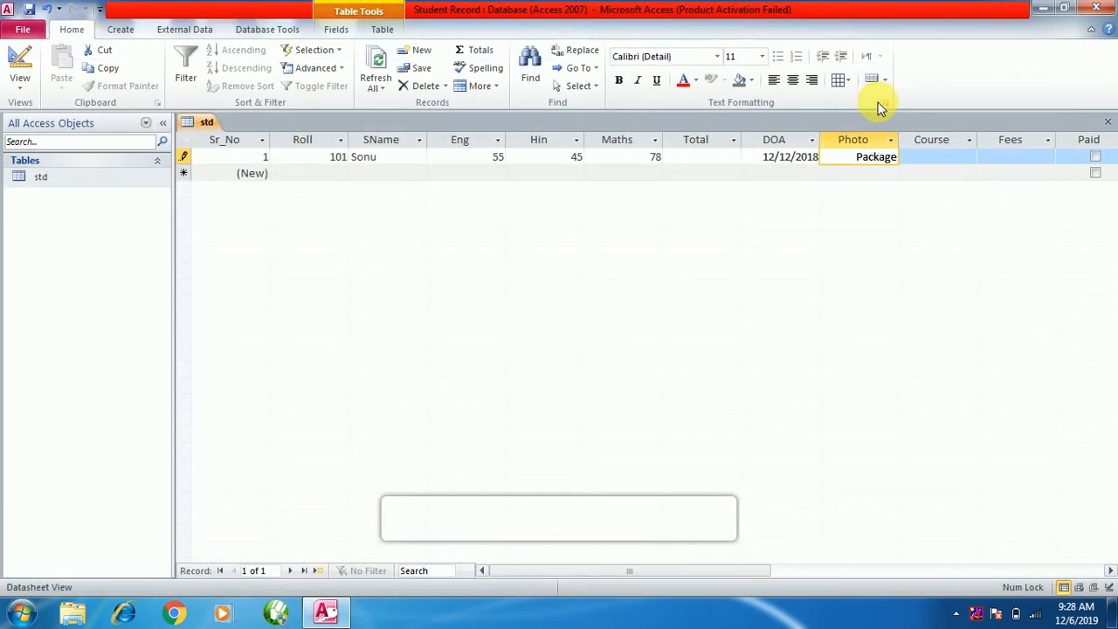
# Save record 1's entries so far and scroll right to reveal the columns up to Mobile.
pyautogui.click(967, 160)
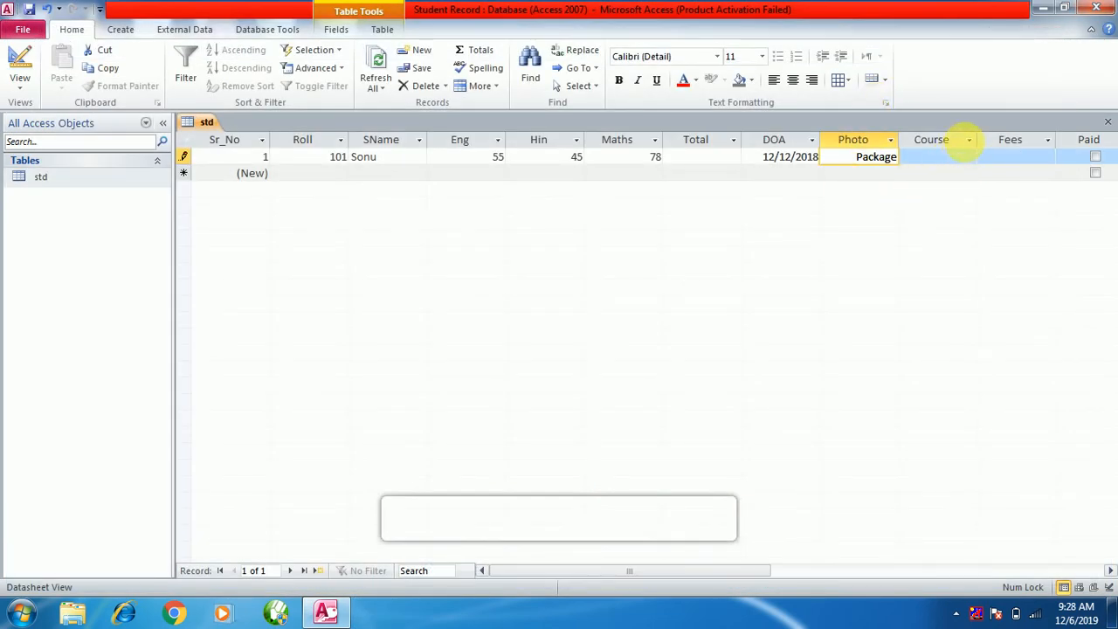
pyautogui.click(971, 141)
pyautogui.click(948, 162)
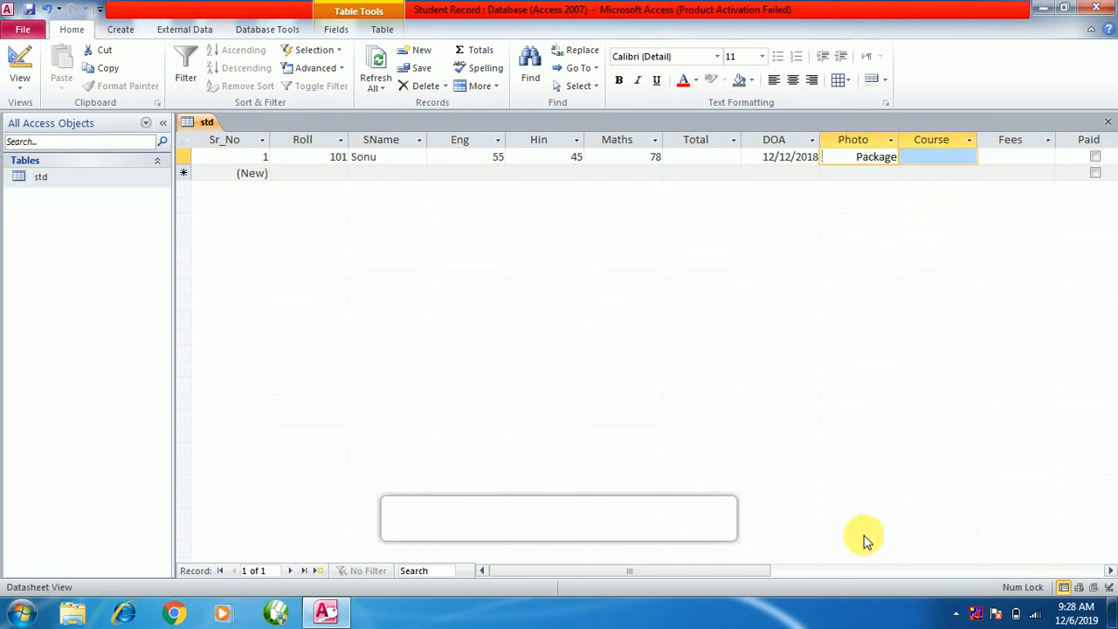
pyautogui.click(1112, 570)
pyautogui.click(1112, 571)
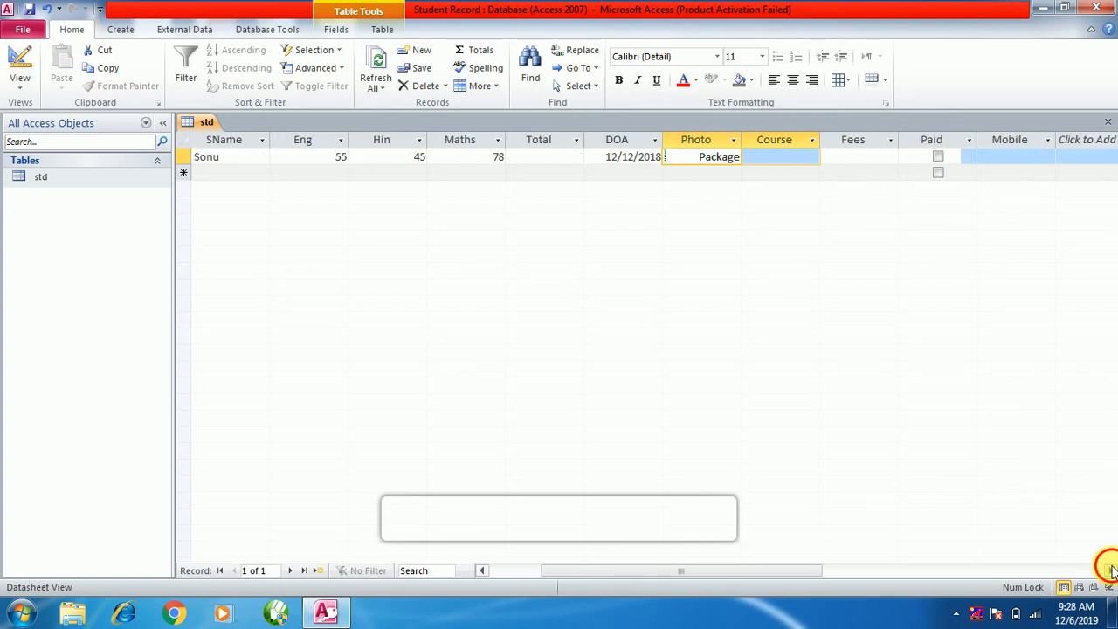
pyautogui.click(1112, 570)
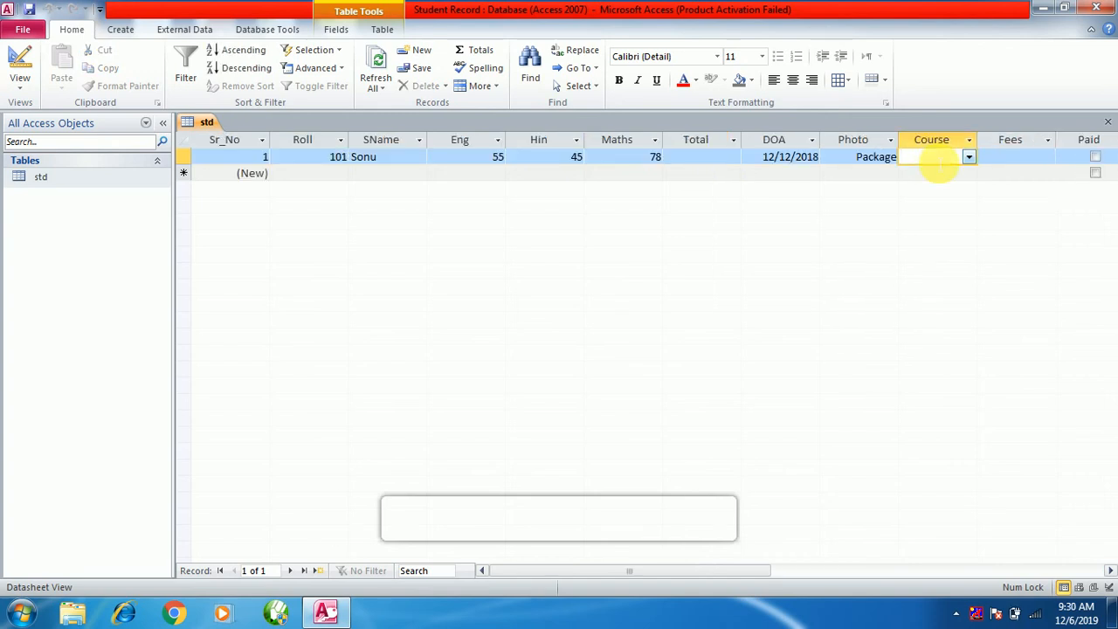
# Set record 1's Course to BCA, Fees $1,500.00, tick Paid and enter a mobile number.
pyautogui.click(968, 159)
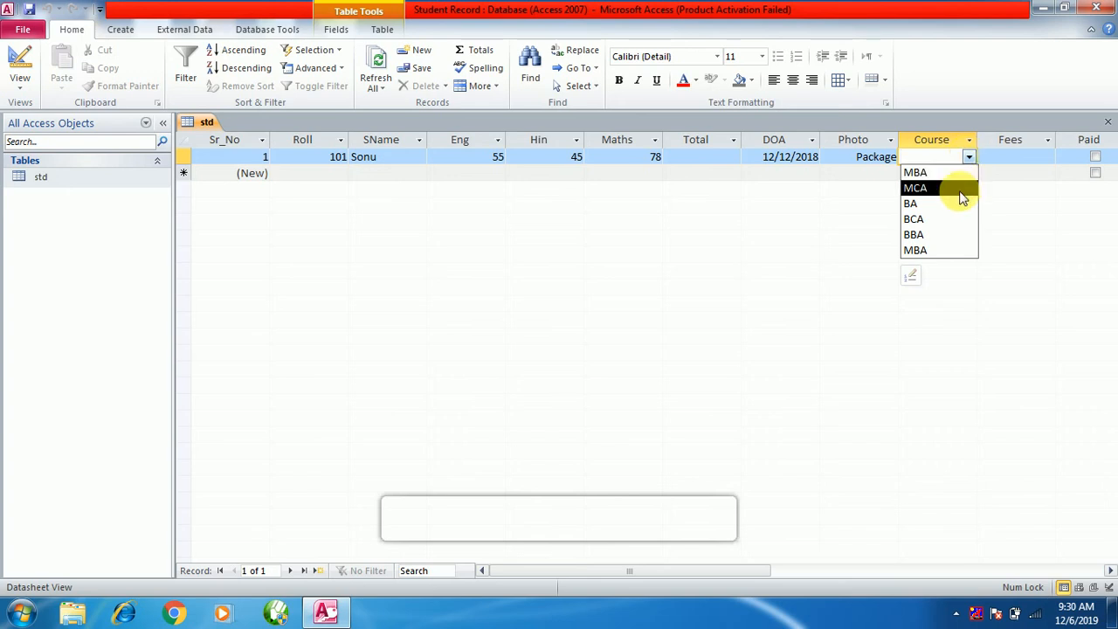
pyautogui.click(914, 219)
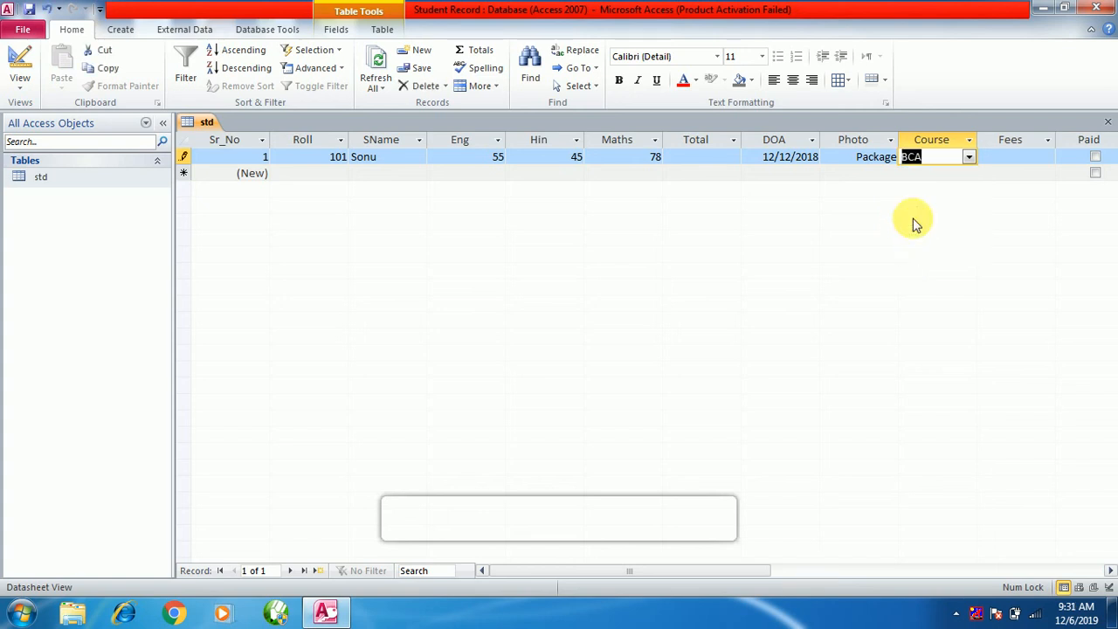
pyautogui.click(1042, 161)
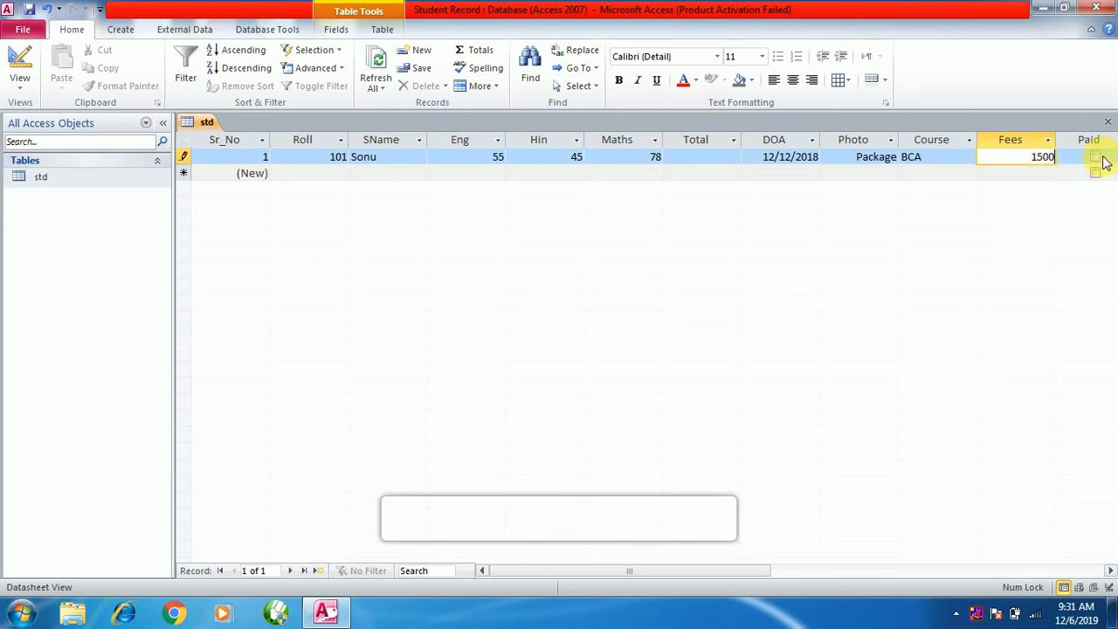
pyautogui.click(1097, 162)
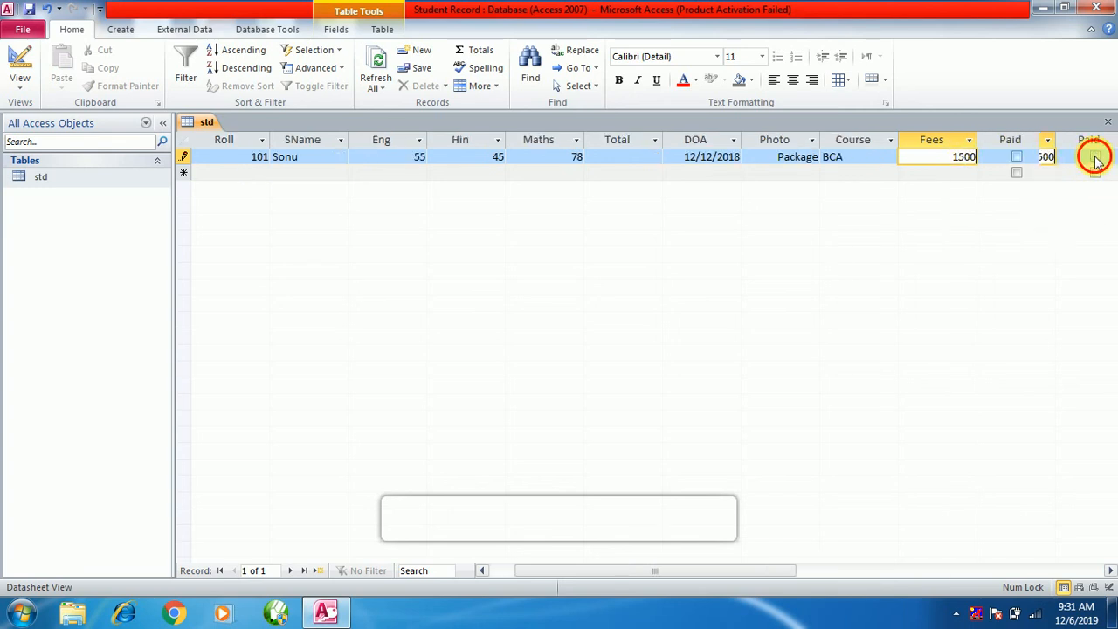
pyautogui.click(1017, 156)
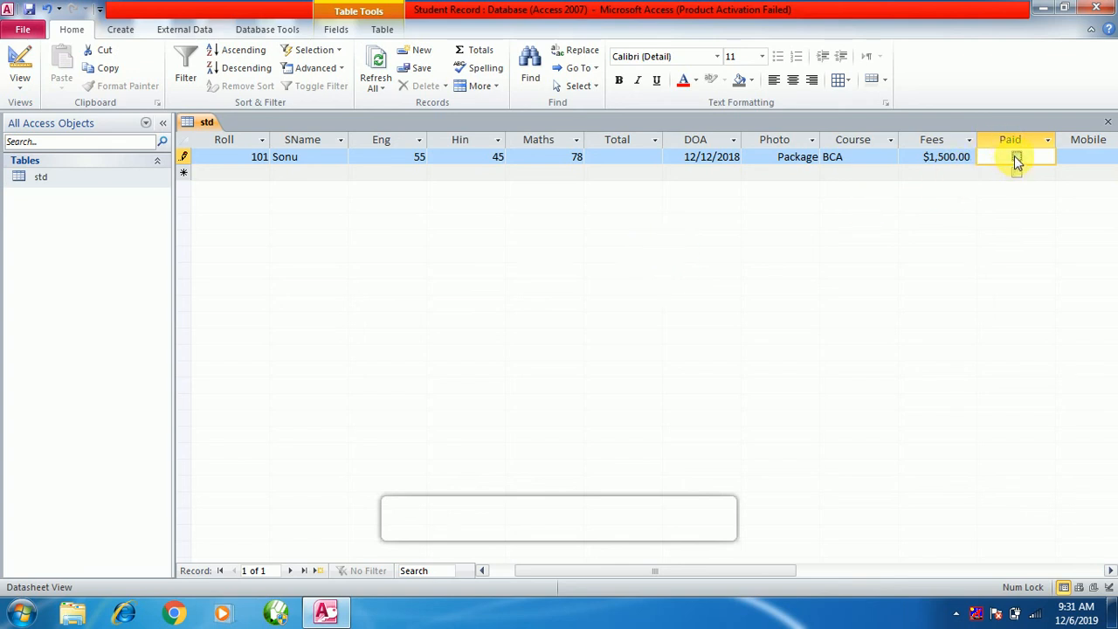
pyautogui.click(1080, 165)
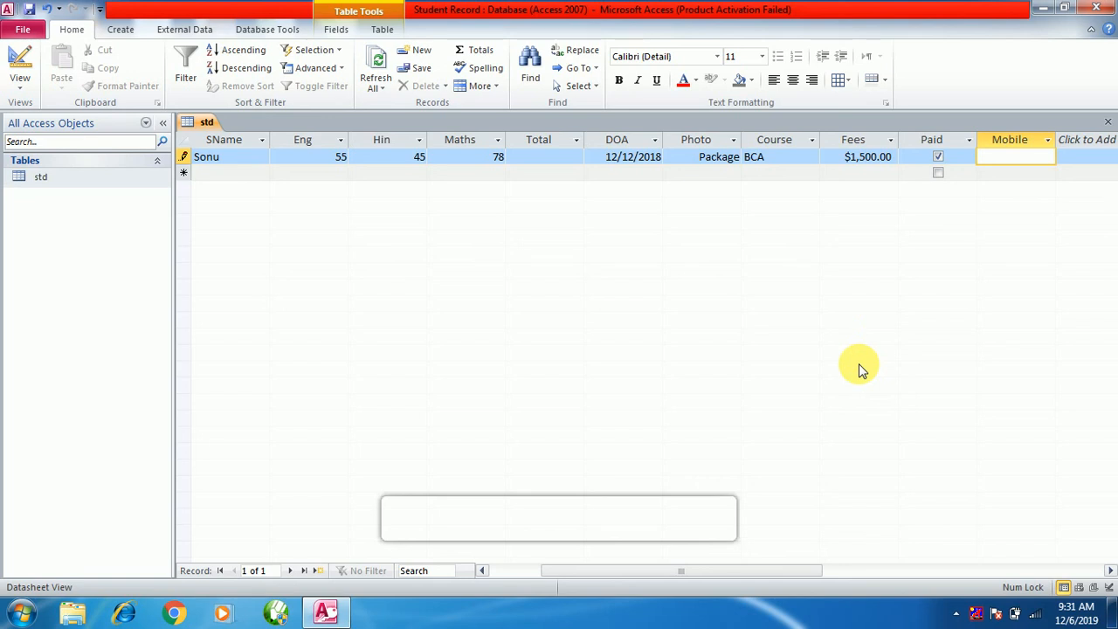
pyautogui.write('1236549871')
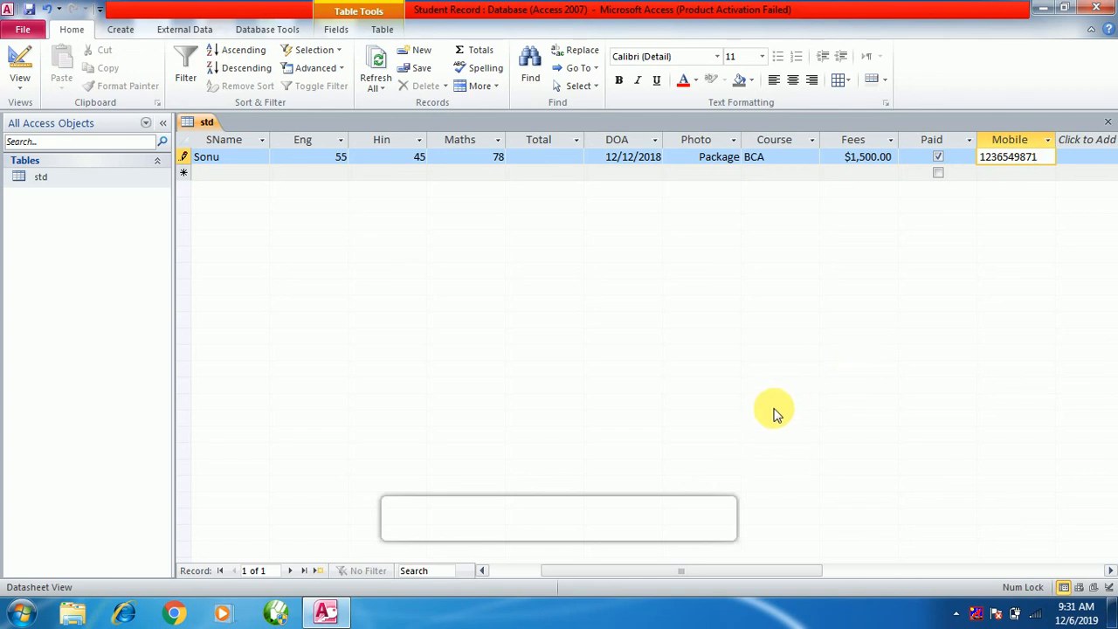
pyautogui.click(543, 572)
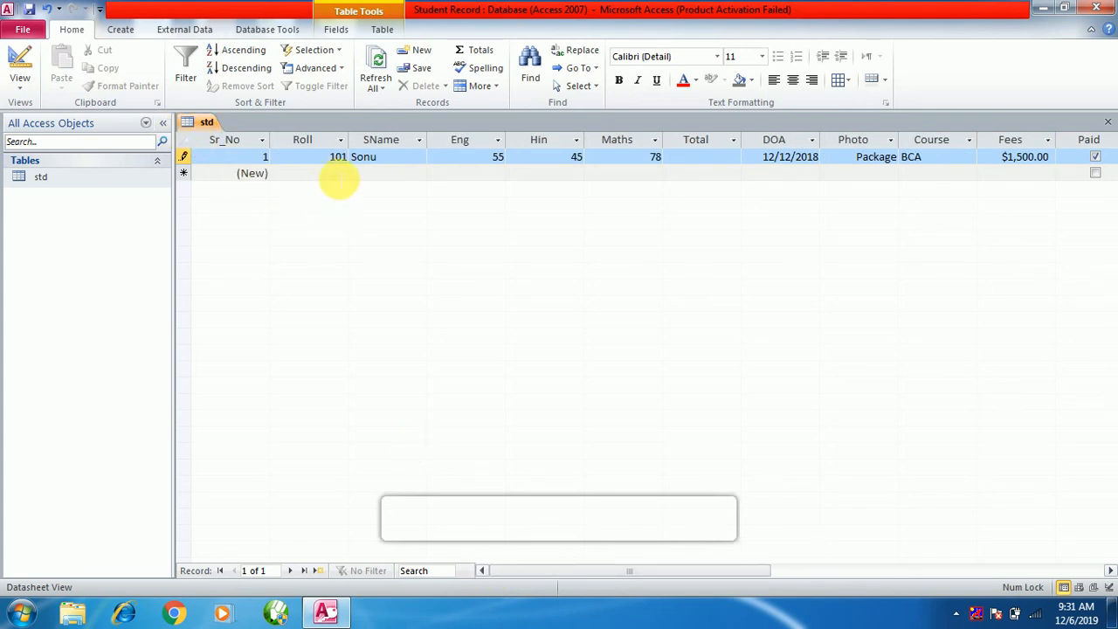
# Start record 2 with Roll 102 and marks Eng 85, Hin 48 and Maths 65.
pyautogui.click(330, 175)
pyautogui.write('102')
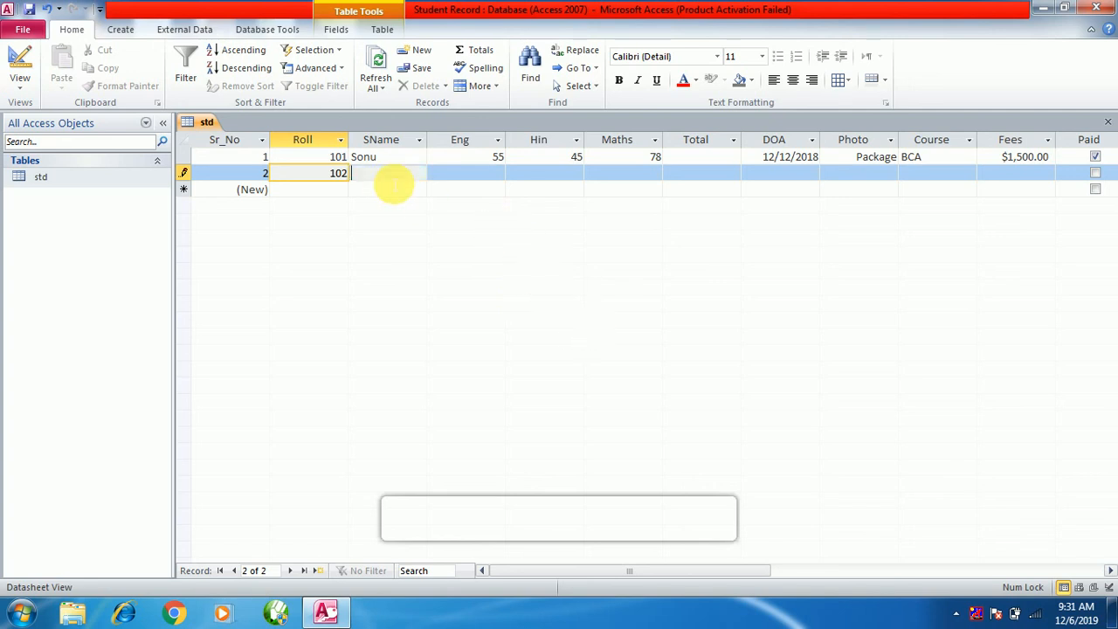
pyautogui.click(393, 175)
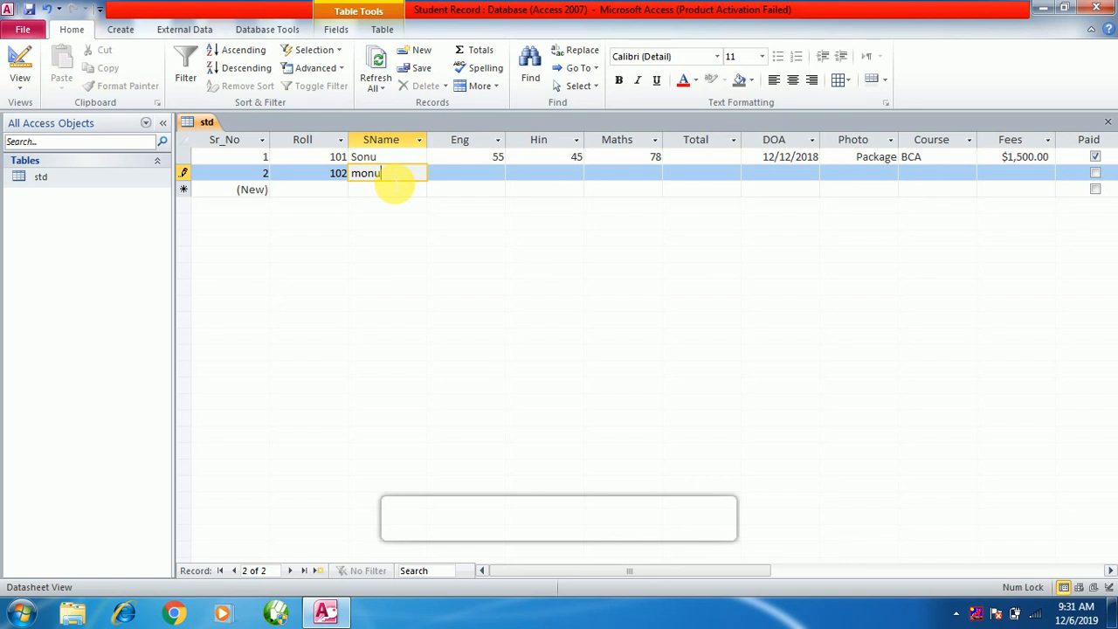
pyautogui.click(492, 179)
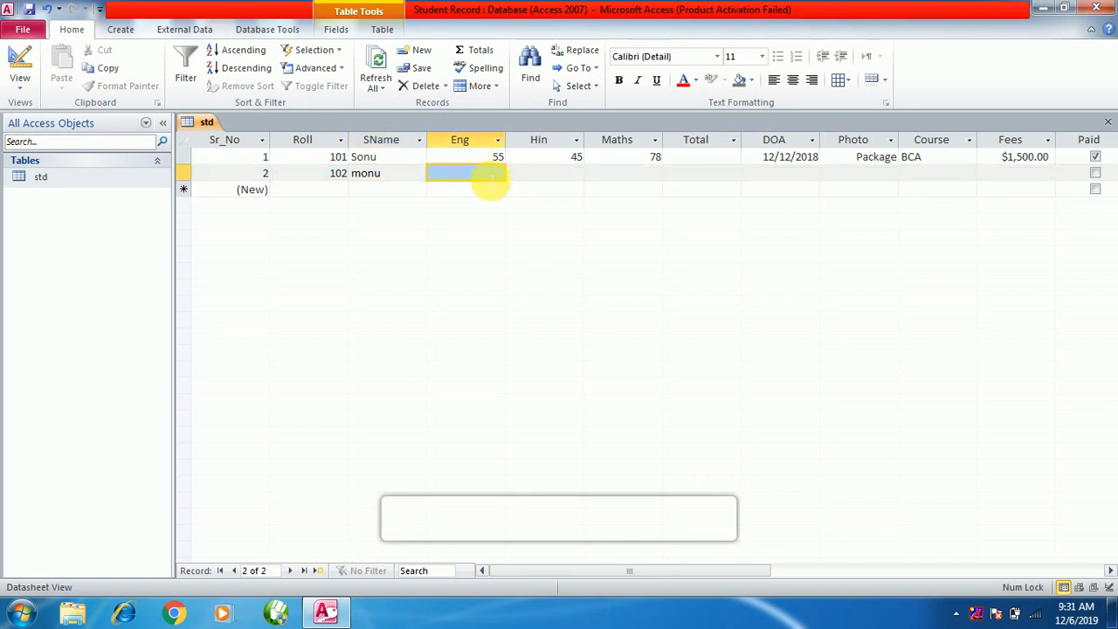
pyautogui.write('85')
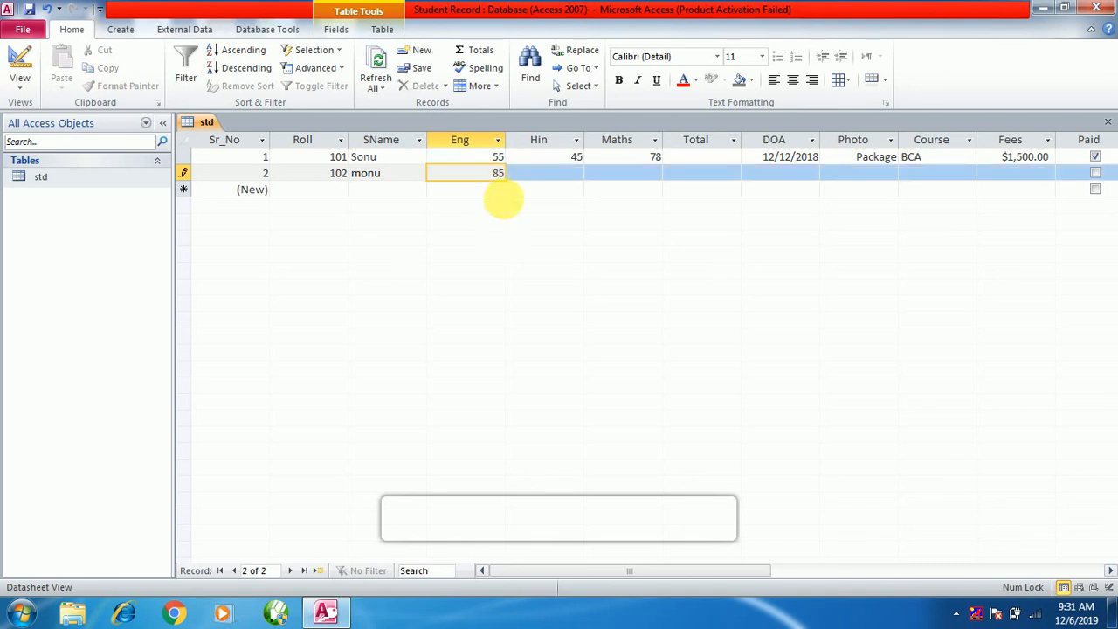
pyautogui.click(587, 182)
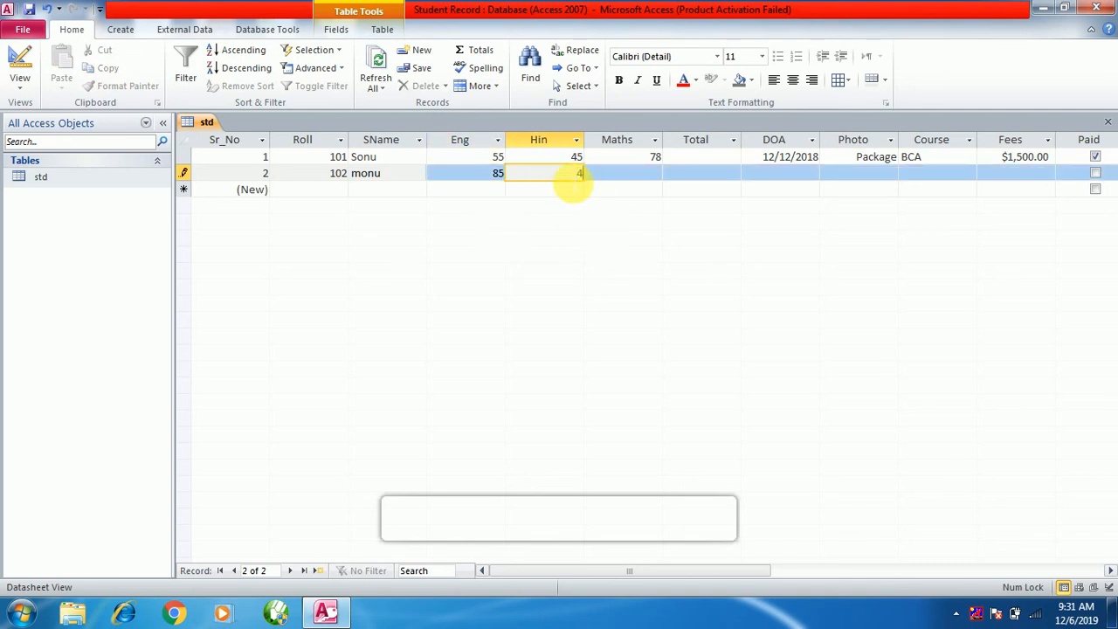
pyautogui.write('48')
pyautogui.click(640, 177)
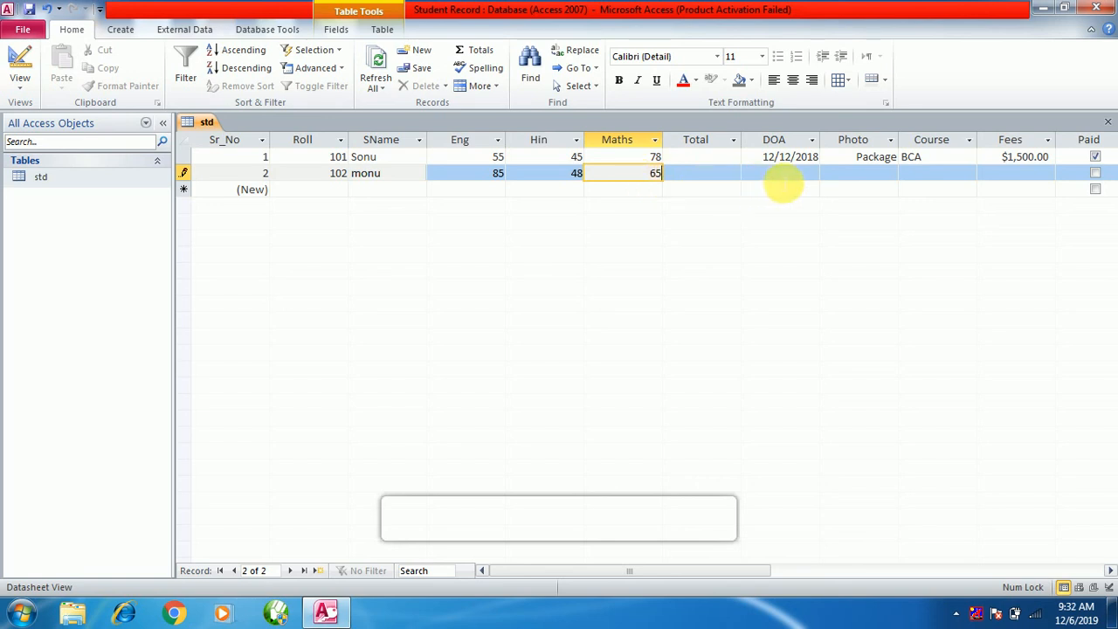
pyautogui.click(781, 178)
# Set record 2's admission date to 8/13/2019 using the calendar picker.
pyautogui.click(828, 173)
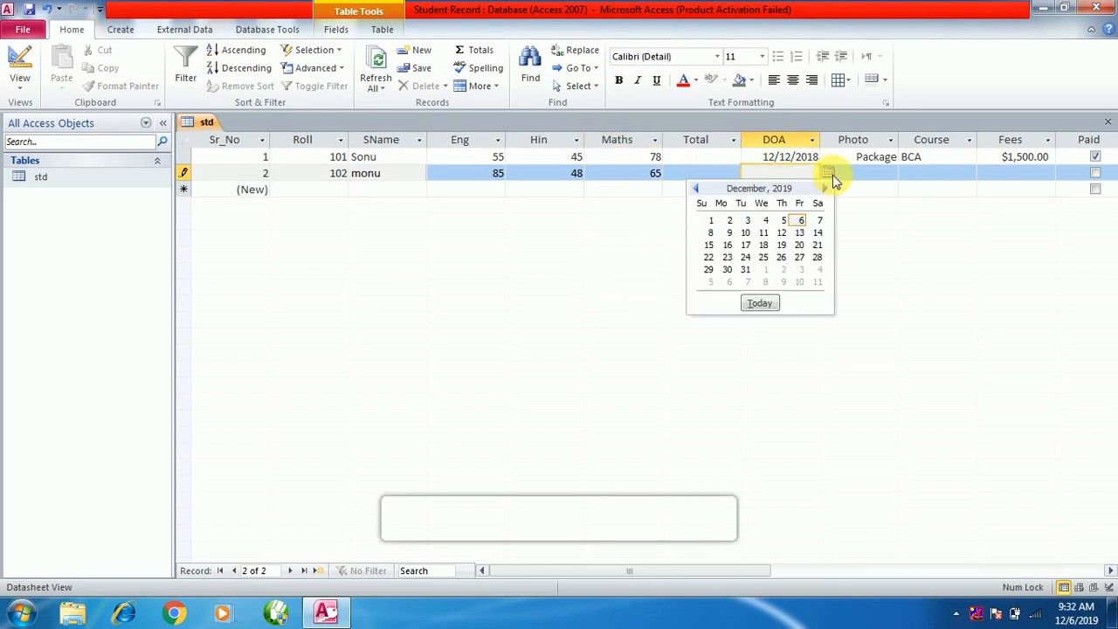
pyautogui.click(697, 189)
pyautogui.click(698, 189)
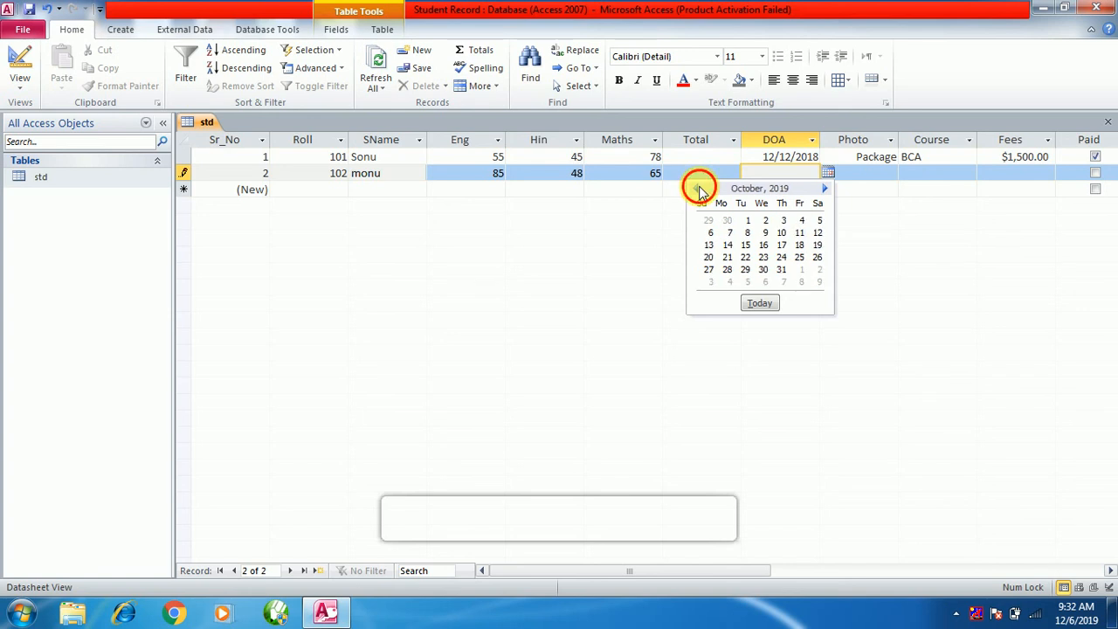
pyautogui.click(697, 189)
pyautogui.click(697, 189)
pyautogui.click(747, 245)
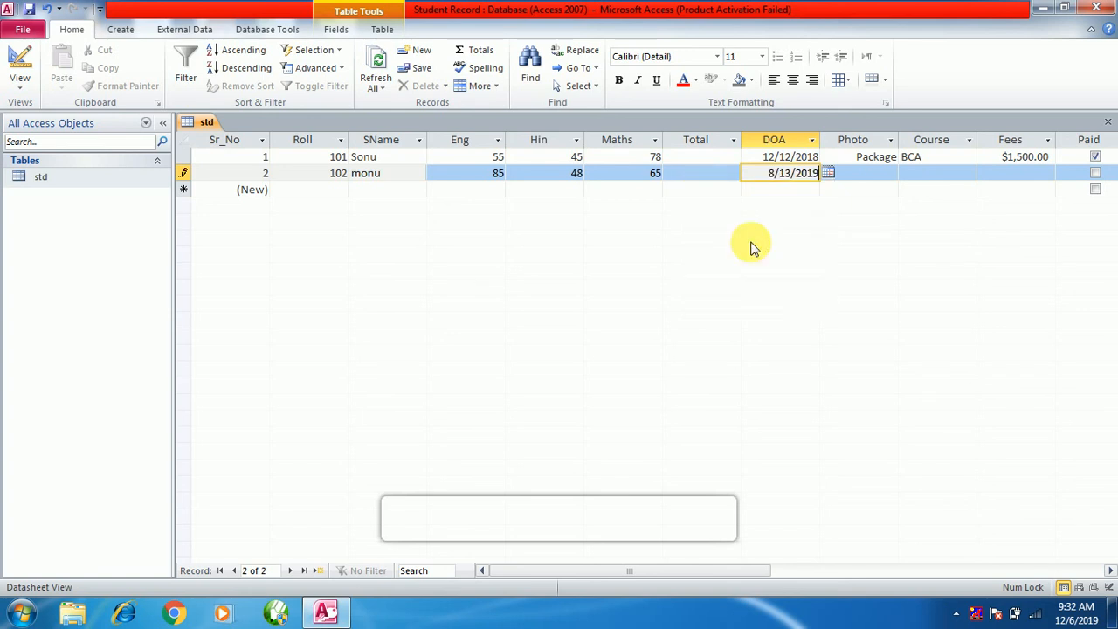
pyautogui.click(884, 177)
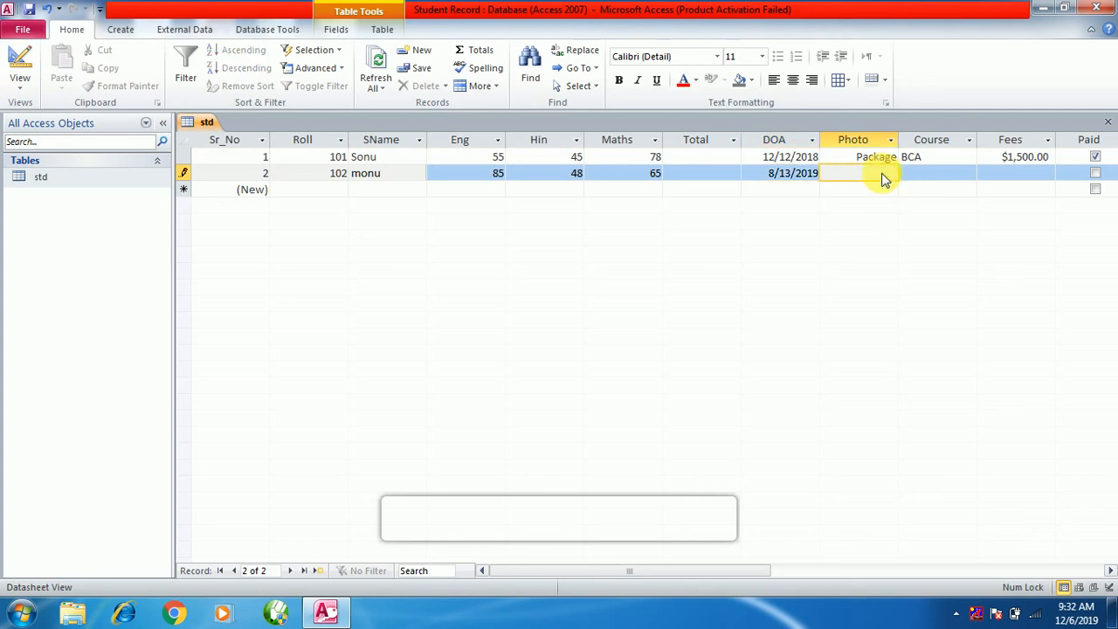
# Embed the Jellyfish sample picture from file as a Package in record 2's Photo field.
pyautogui.rightClick(854, 175)
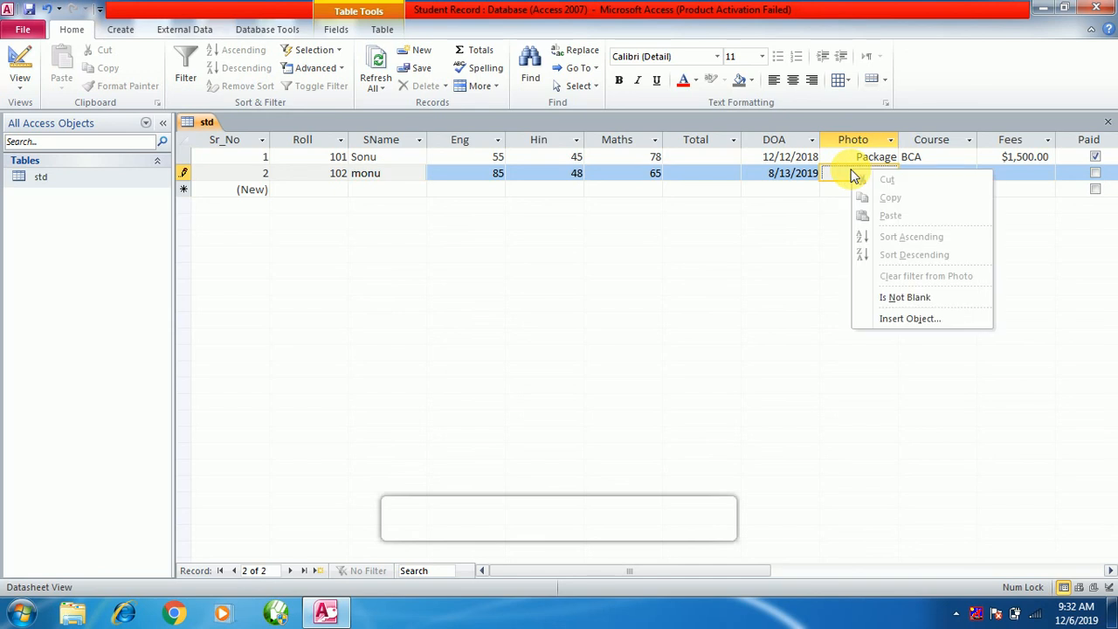
pyautogui.click(904, 320)
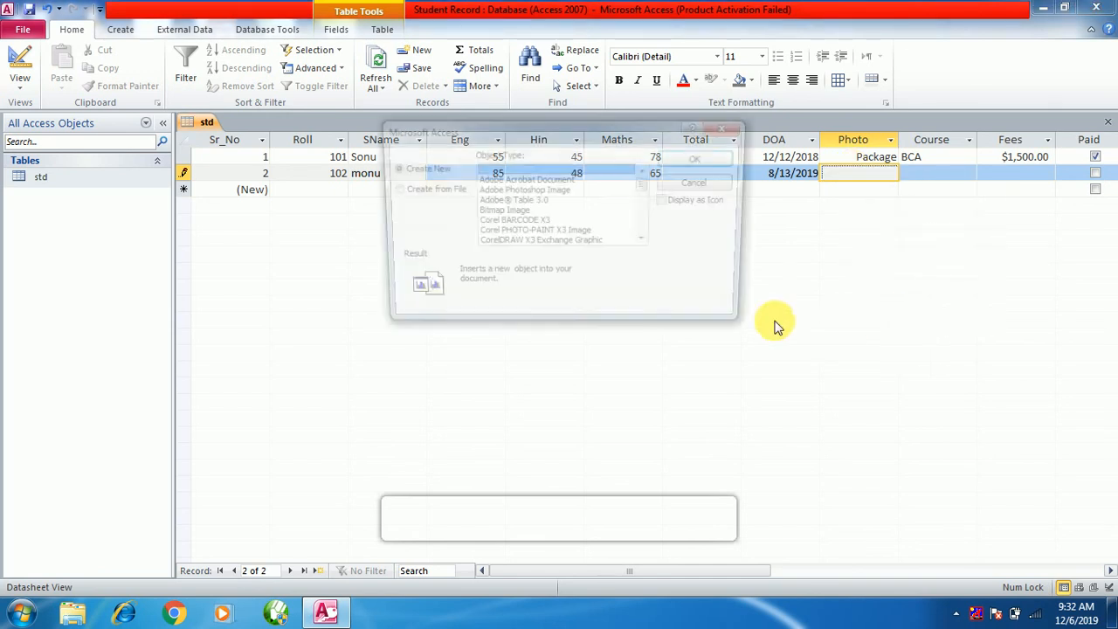
pyautogui.click(406, 192)
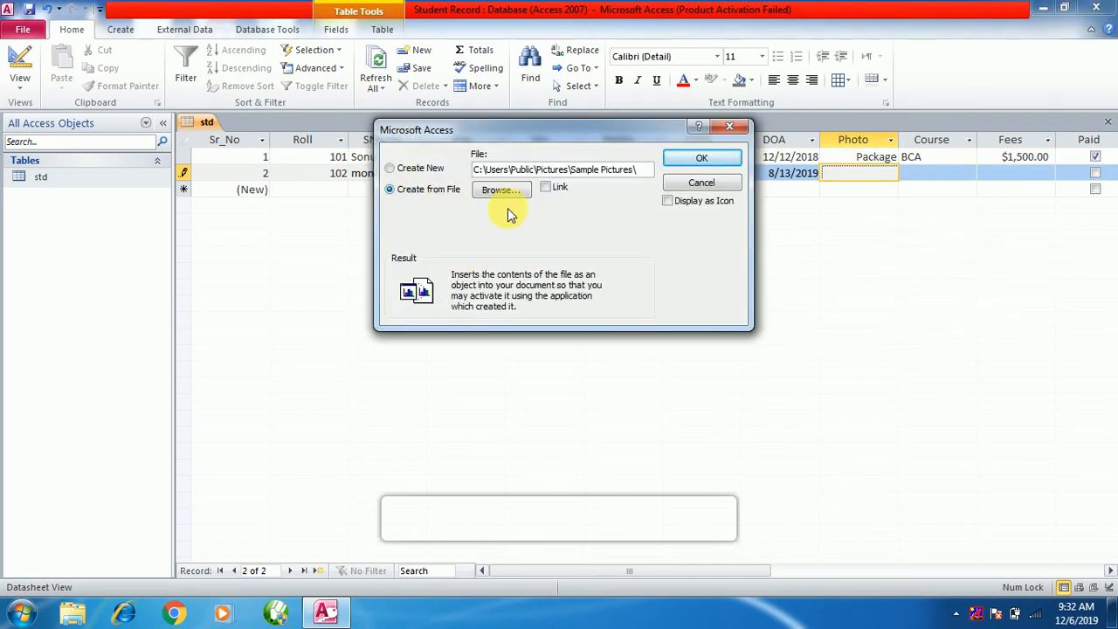
pyautogui.click(521, 192)
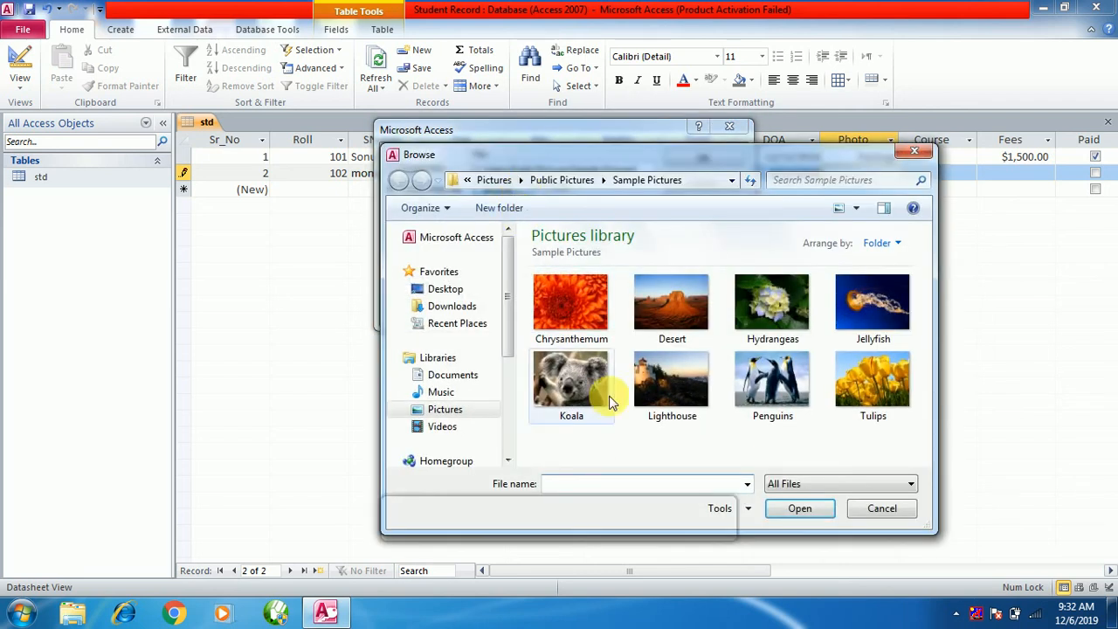
pyautogui.click(858, 323)
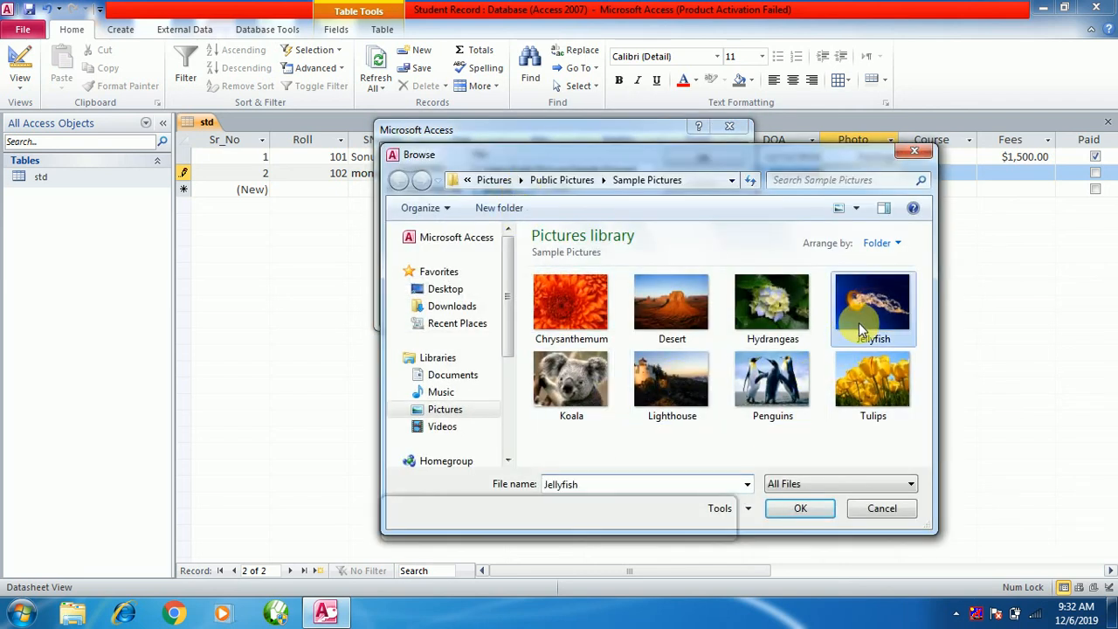
pyautogui.click(782, 511)
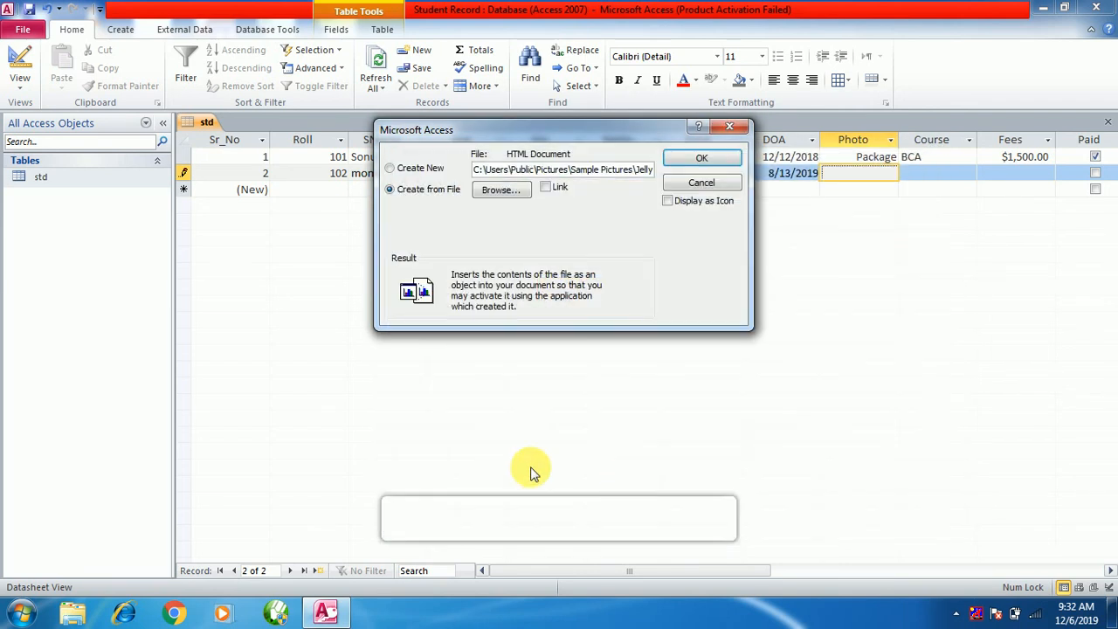
pyautogui.click(690, 161)
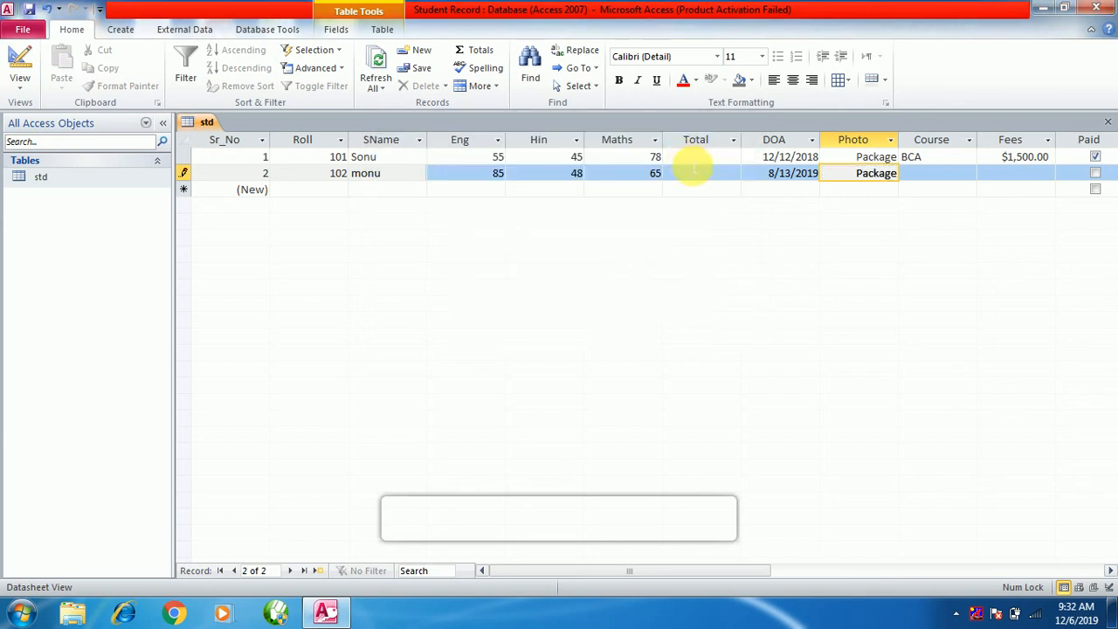
# Set record 2's Course to 'aac', overwriting the BBA picked from the dropdown.
pyautogui.click(936, 177)
pyautogui.click(968, 173)
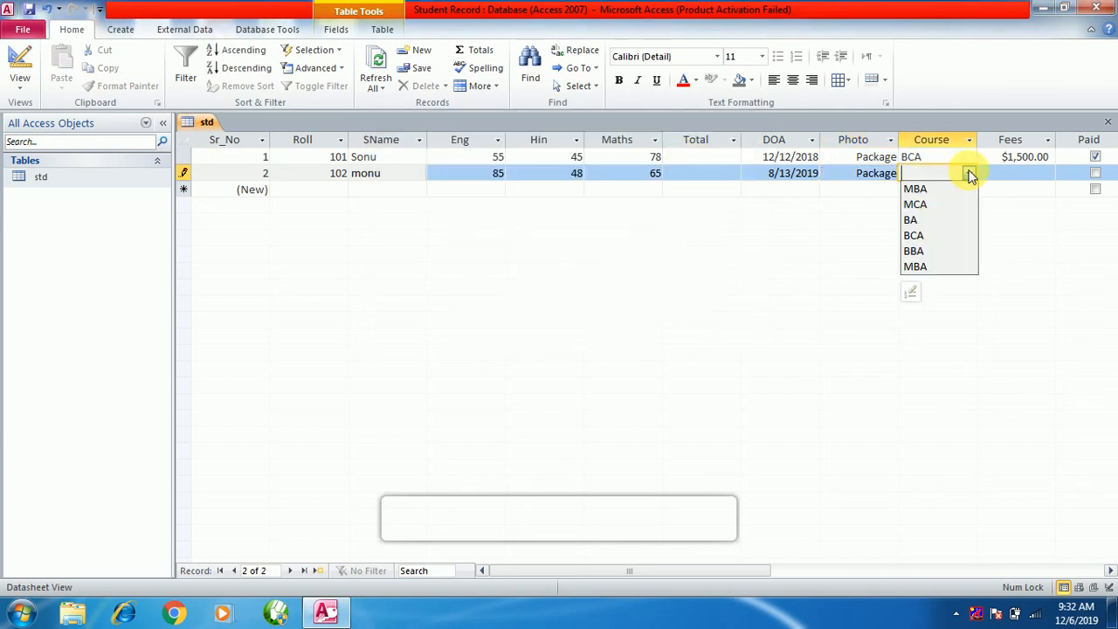
pyautogui.click(938, 252)
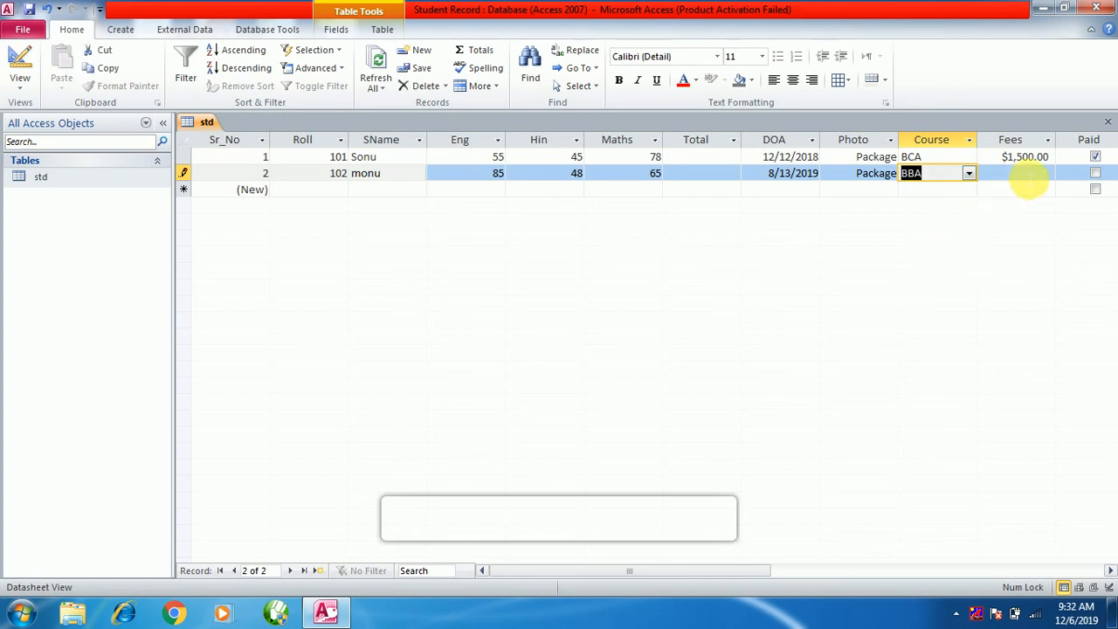
pyautogui.click(978, 177)
pyautogui.click(933, 179)
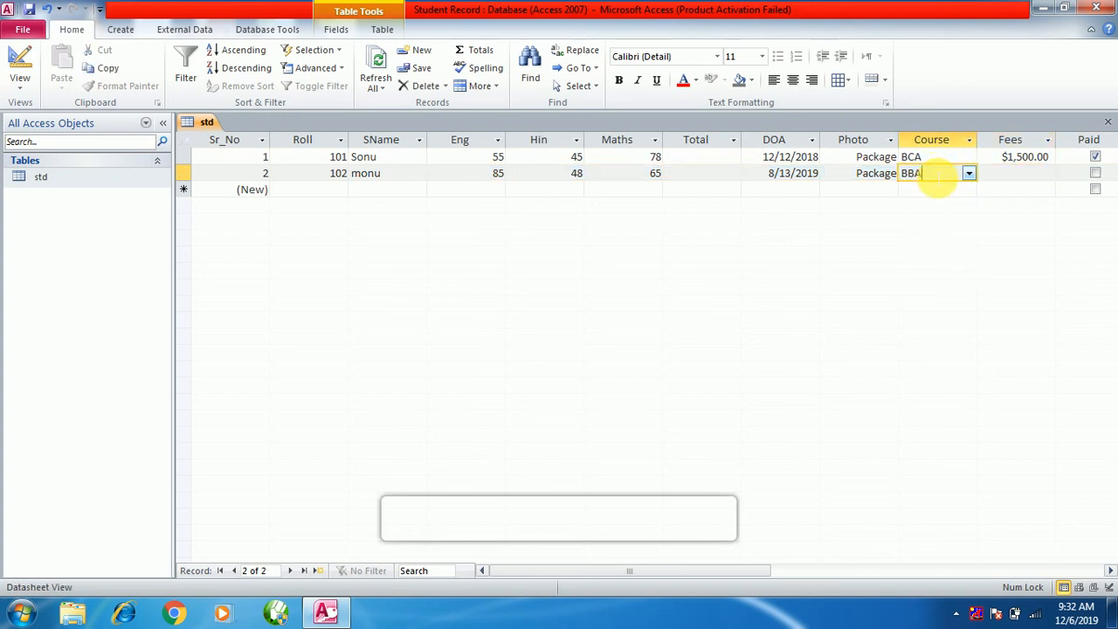
pyautogui.doubleClick(913, 173)
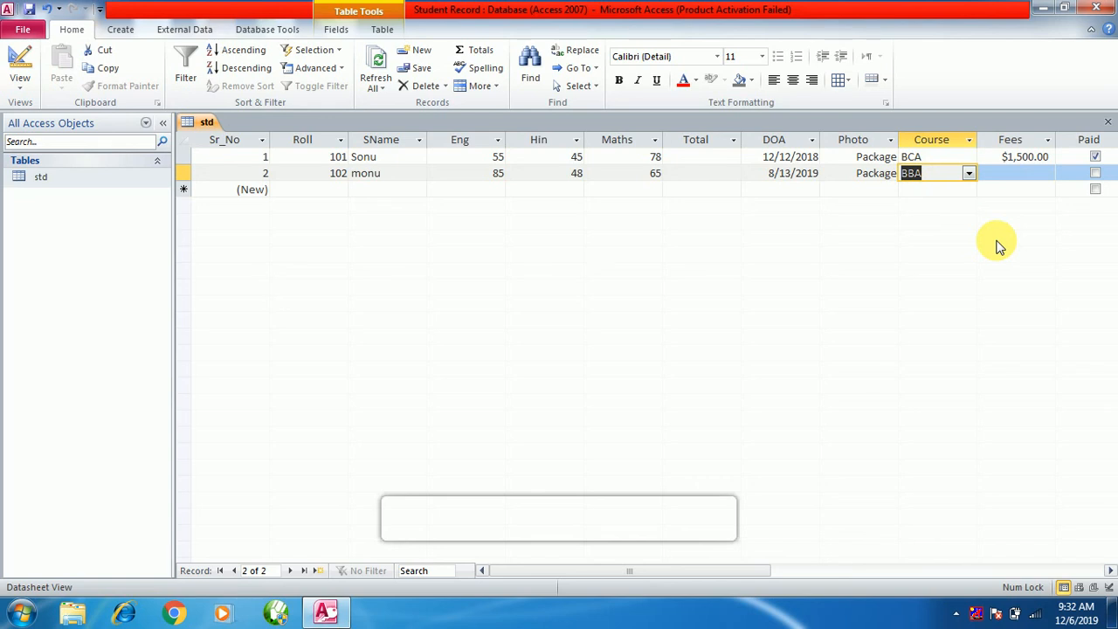
pyautogui.write('aac')
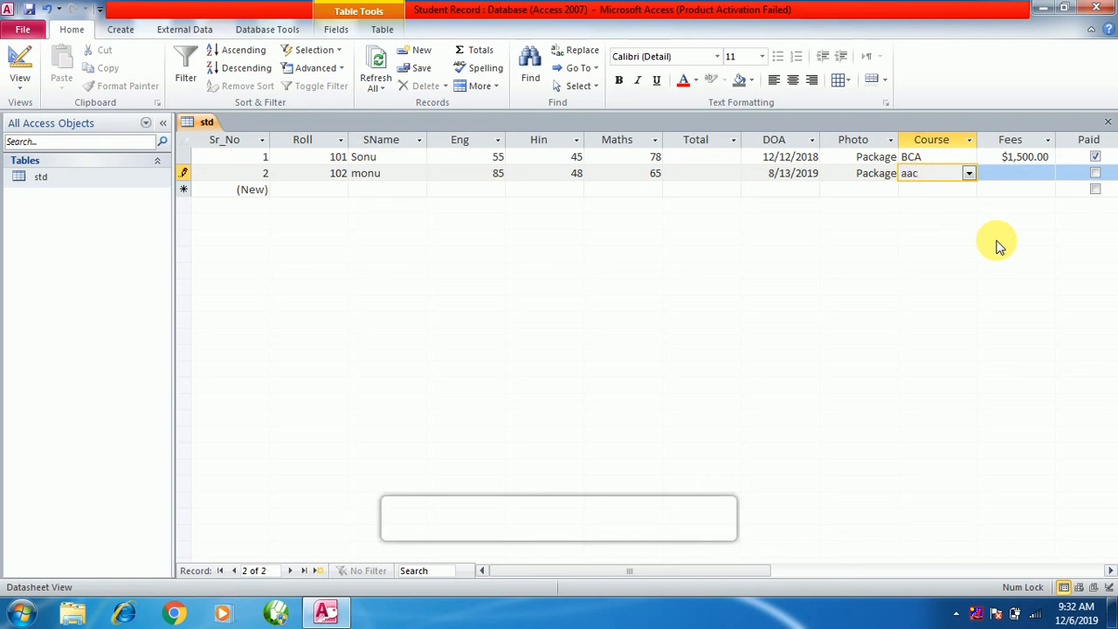
# Enter Fees of 25000 and a mobile number for record 2.
pyautogui.click(1013, 175)
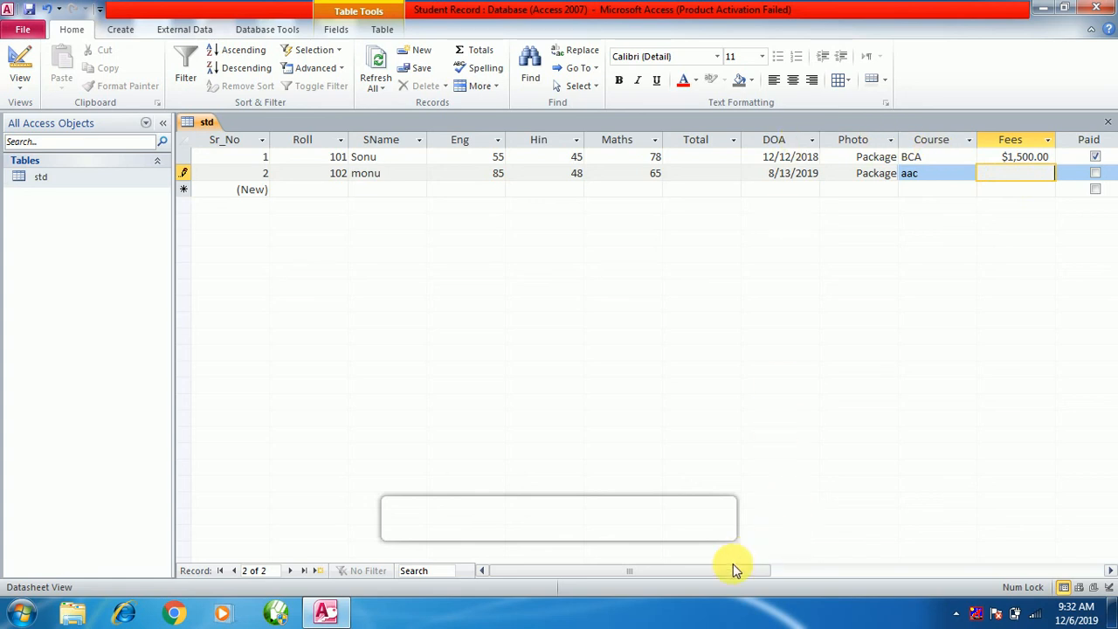
pyautogui.moveTo(724, 570); pyautogui.dragTo(857, 568)
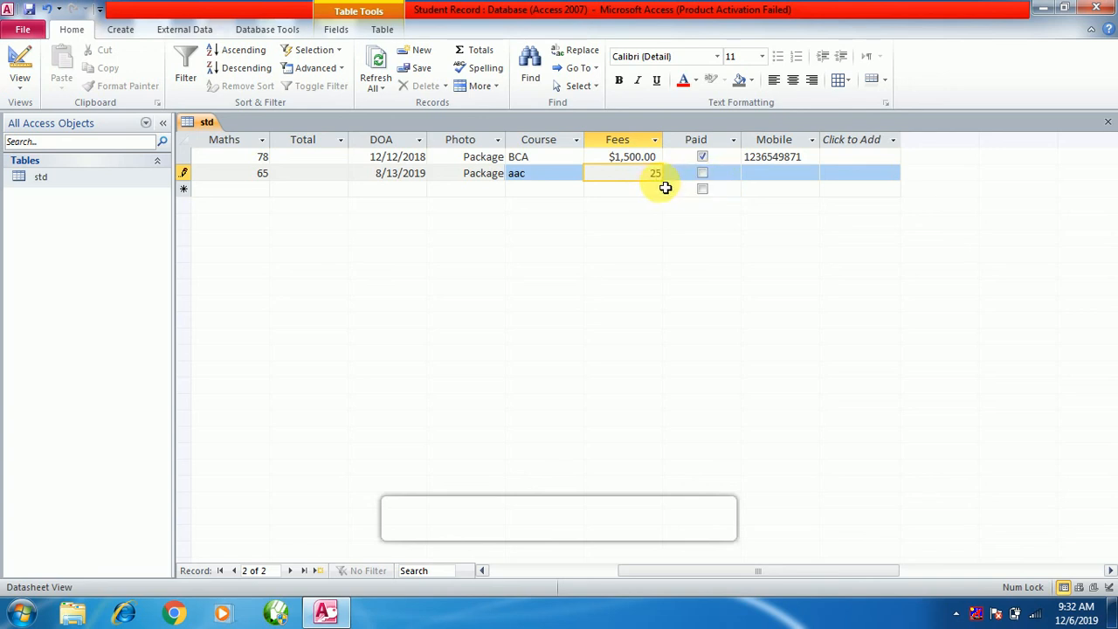
pyautogui.write('000')
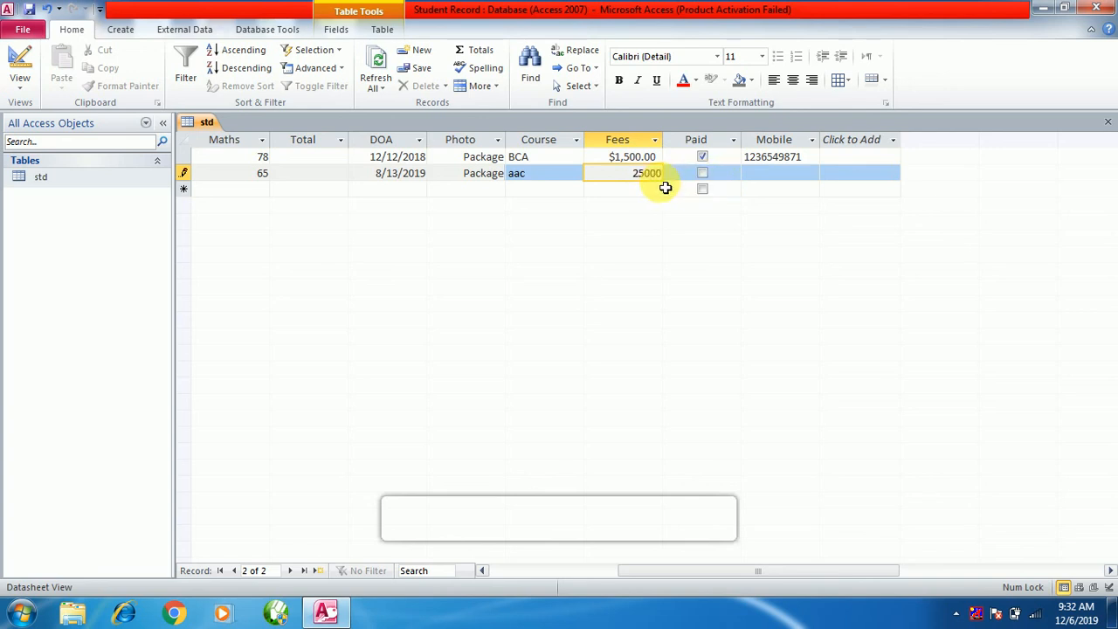
pyautogui.click(774, 182)
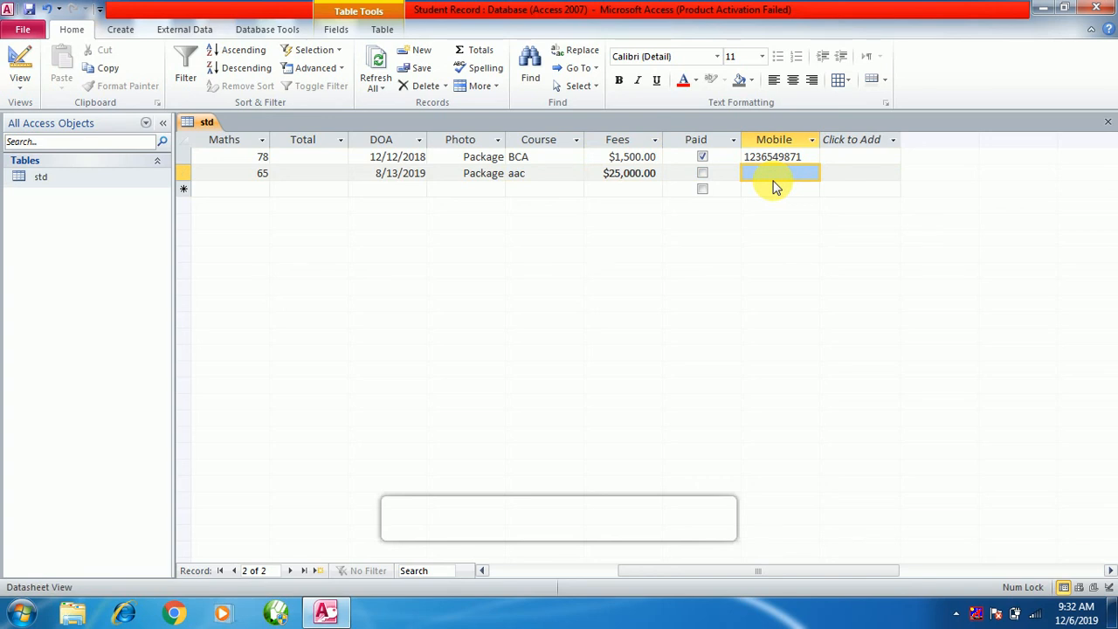
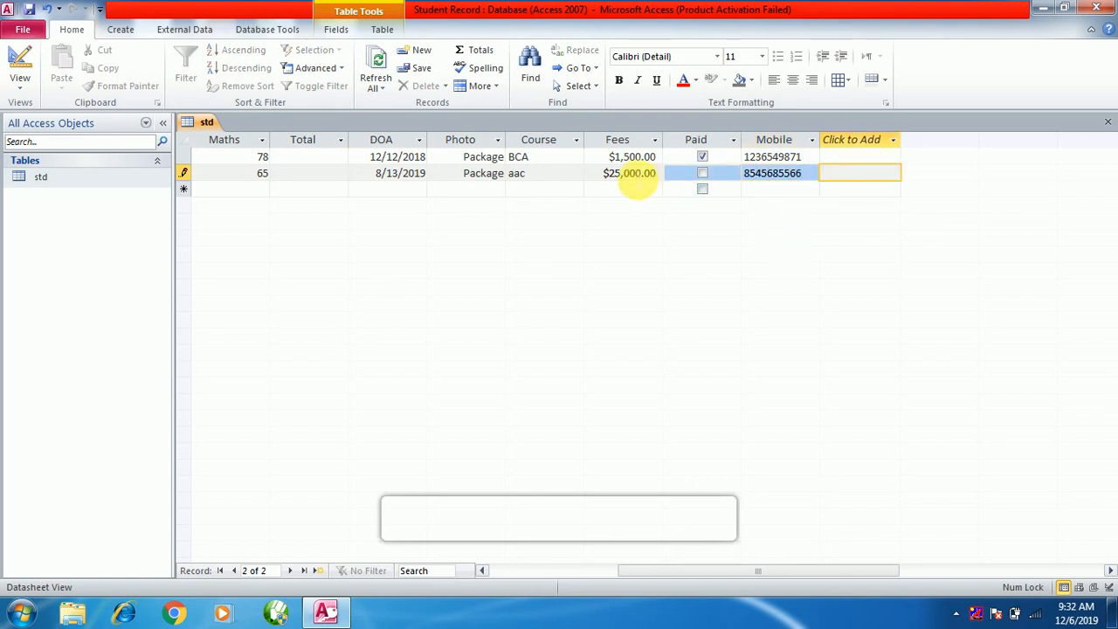
pyautogui.click(637, 179)
pyautogui.click(511, 174)
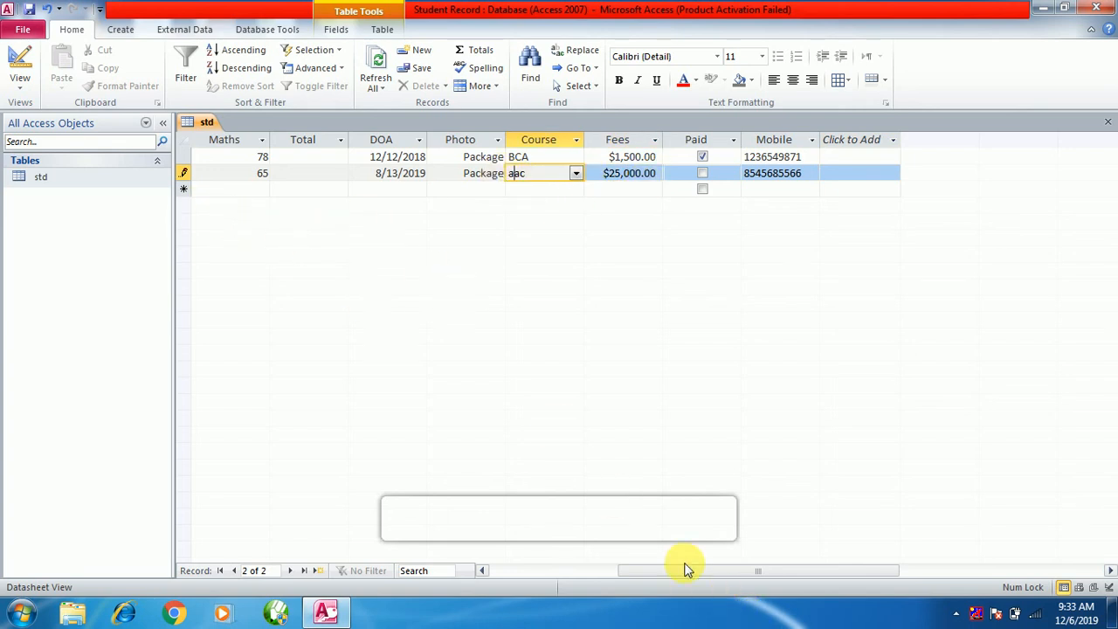
pyautogui.moveTo(676, 569); pyautogui.dragTo(533, 569)
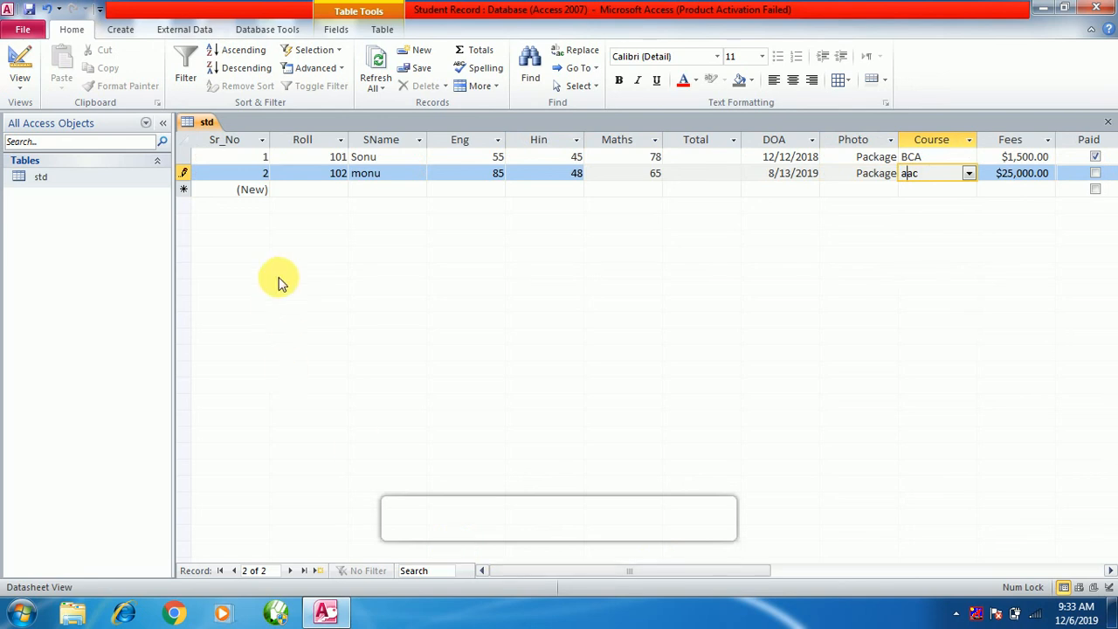
# Save record 2 and begin a third record with Roll 103.
pyautogui.click(334, 192)
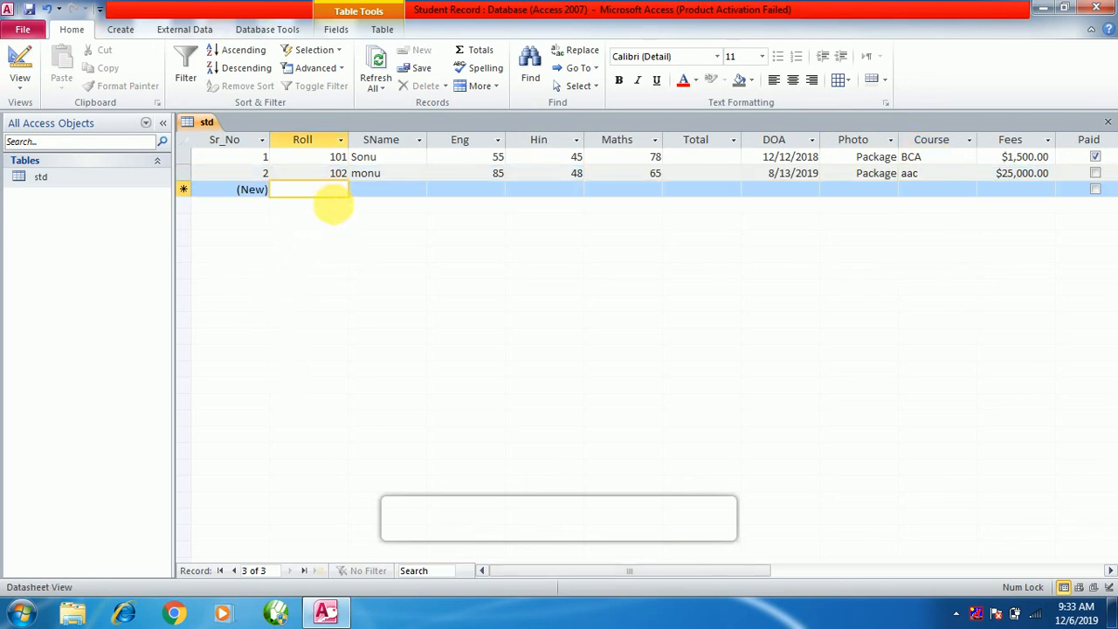
pyautogui.write('103')
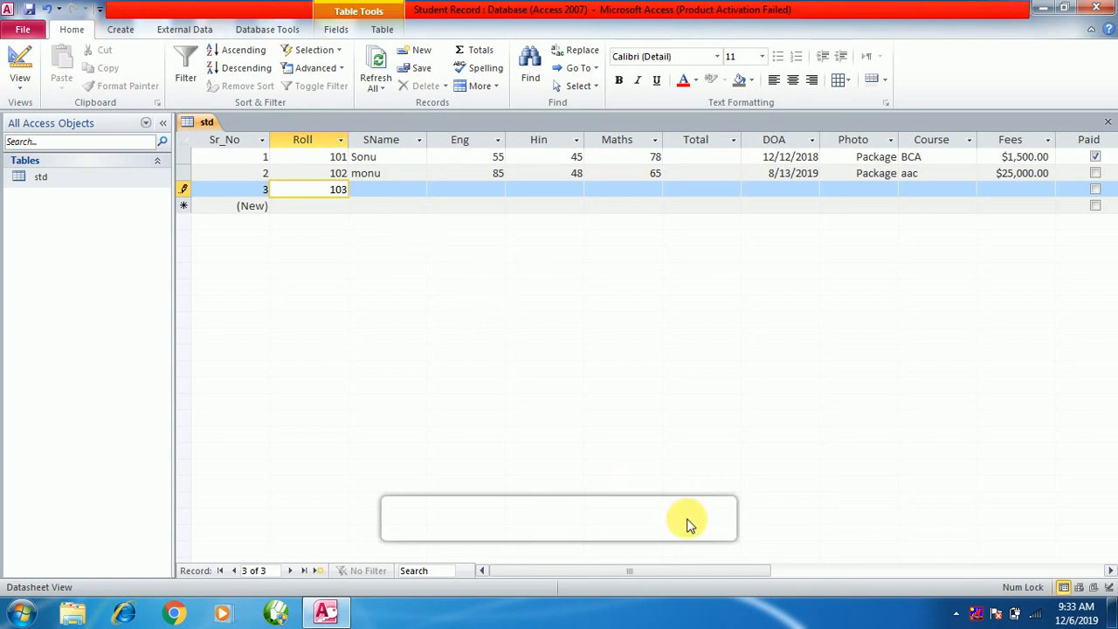
pyautogui.moveTo(668, 569); pyautogui.dragTo(809, 578)
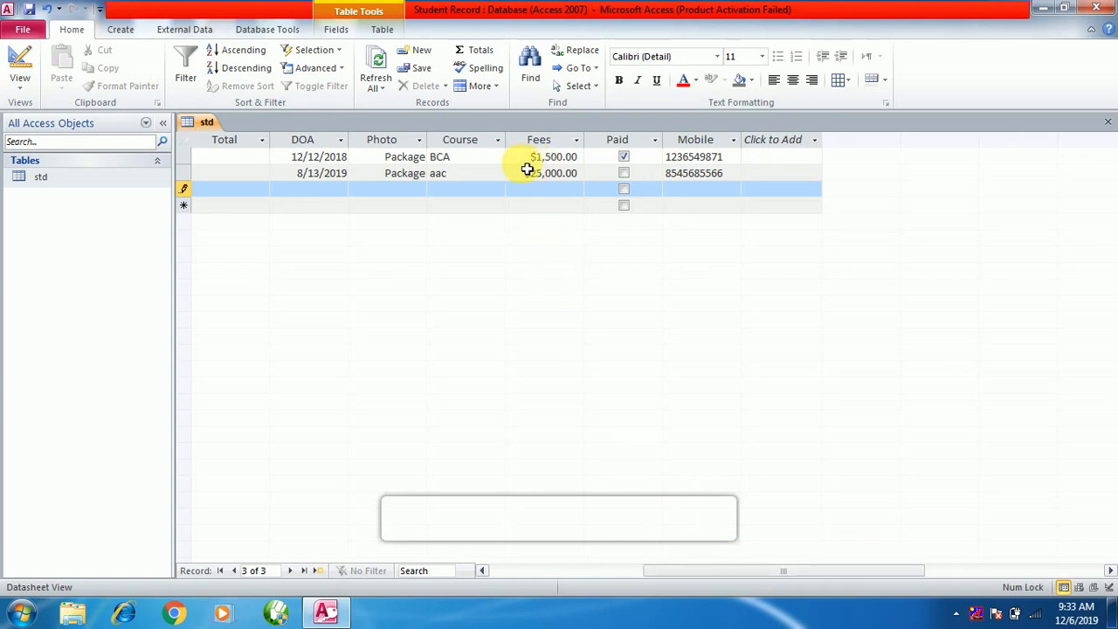
# Change record 2's Course from 'aac' to MBA using the dropdown.
pyautogui.click(477, 179)
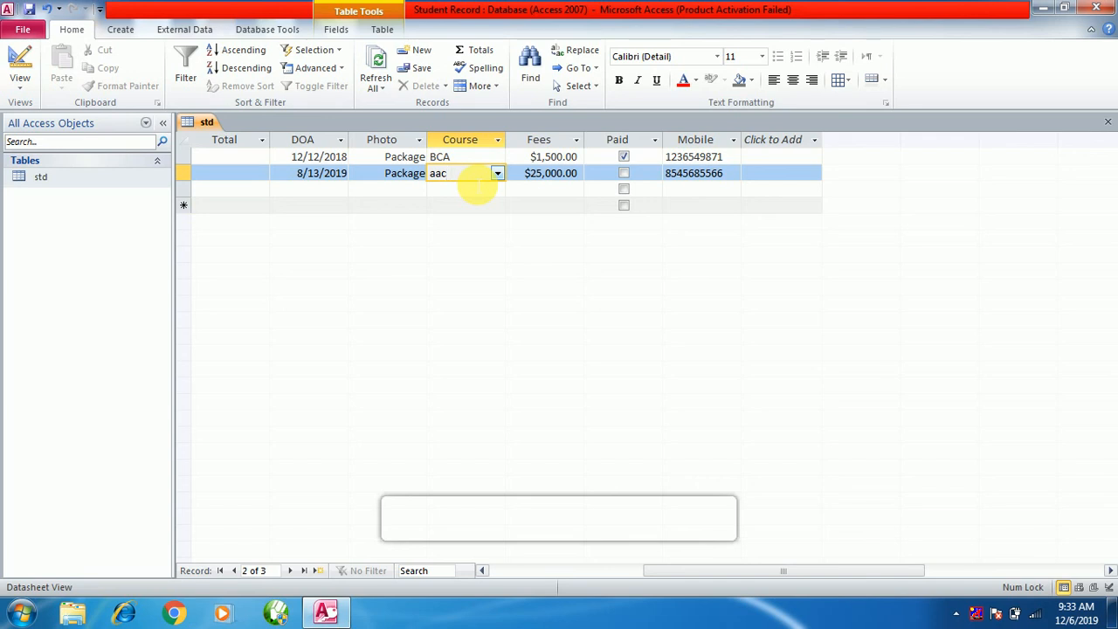
pyautogui.click(498, 176)
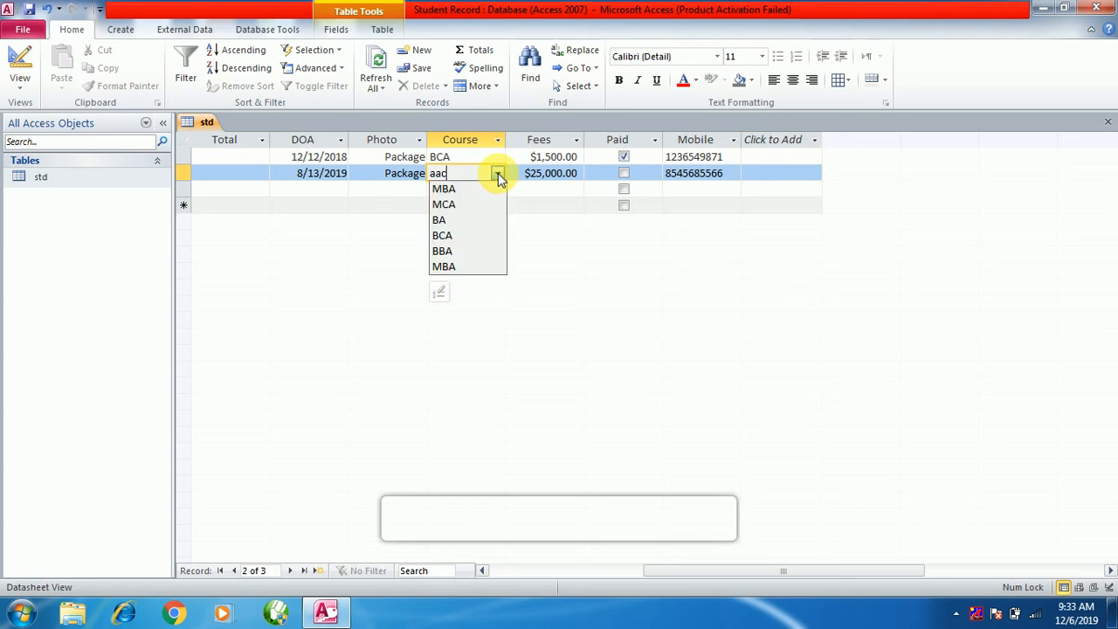
pyautogui.click(455, 190)
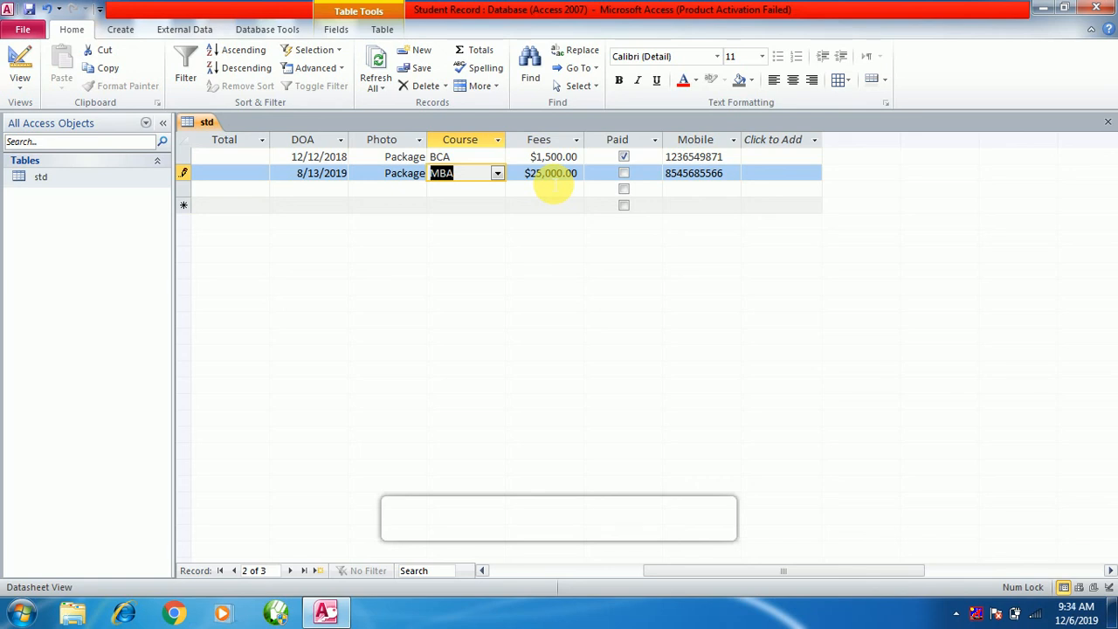
pyautogui.click(461, 171)
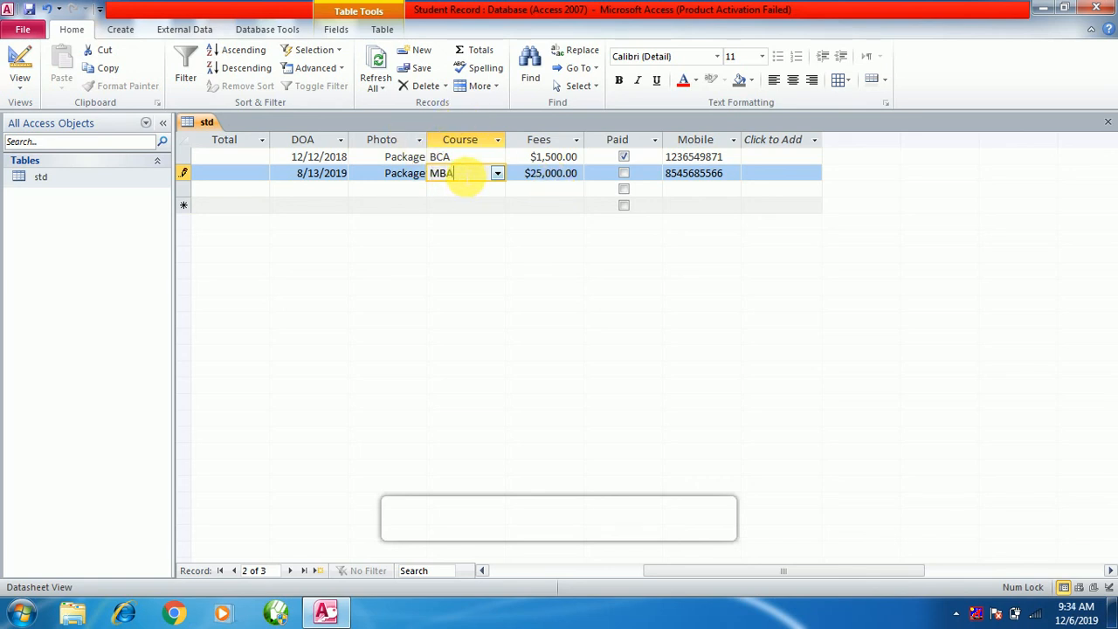
pyautogui.click(468, 163)
pyautogui.click(468, 175)
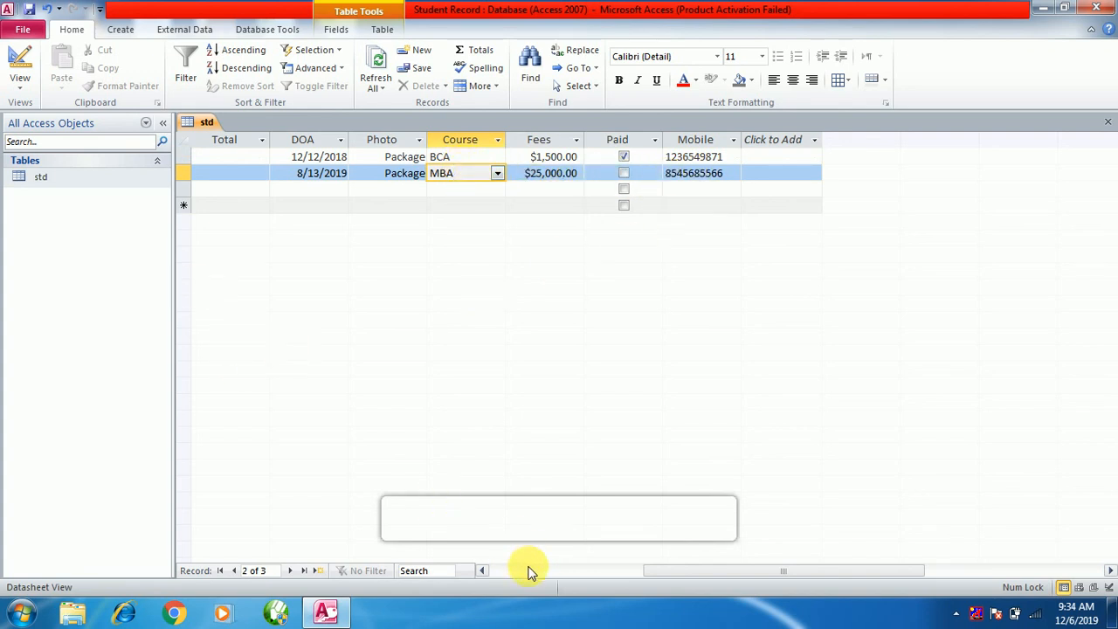
# Scroll back left and change the third record's Roll from 103 to 101.
pyautogui.moveTo(849, 575); pyautogui.dragTo(624, 537)
pyautogui.click(339, 190)
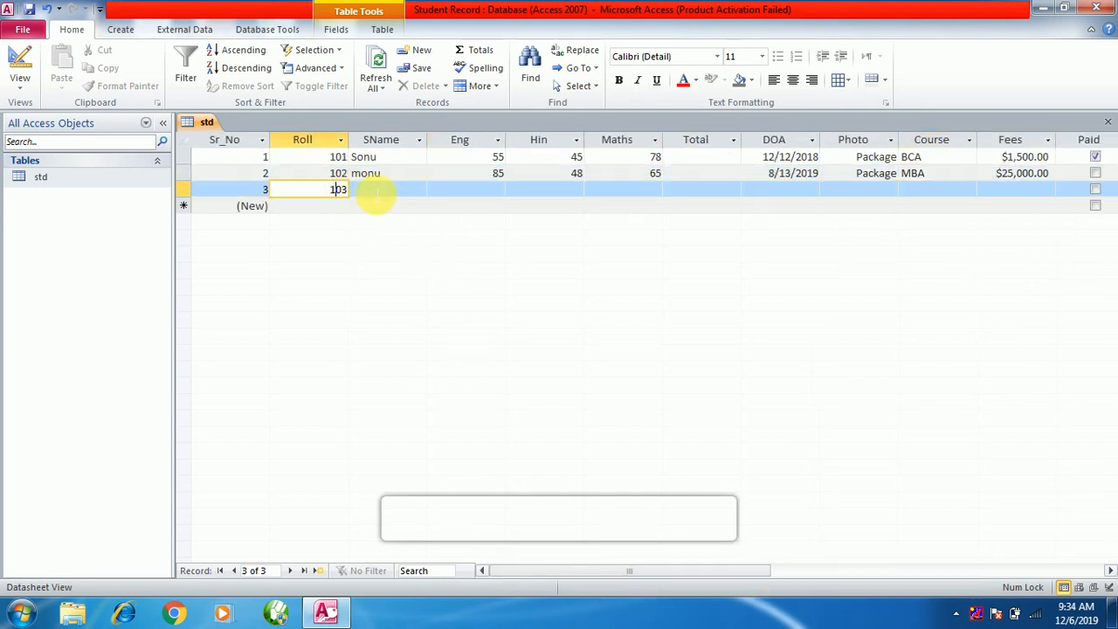
pyautogui.click(392, 189)
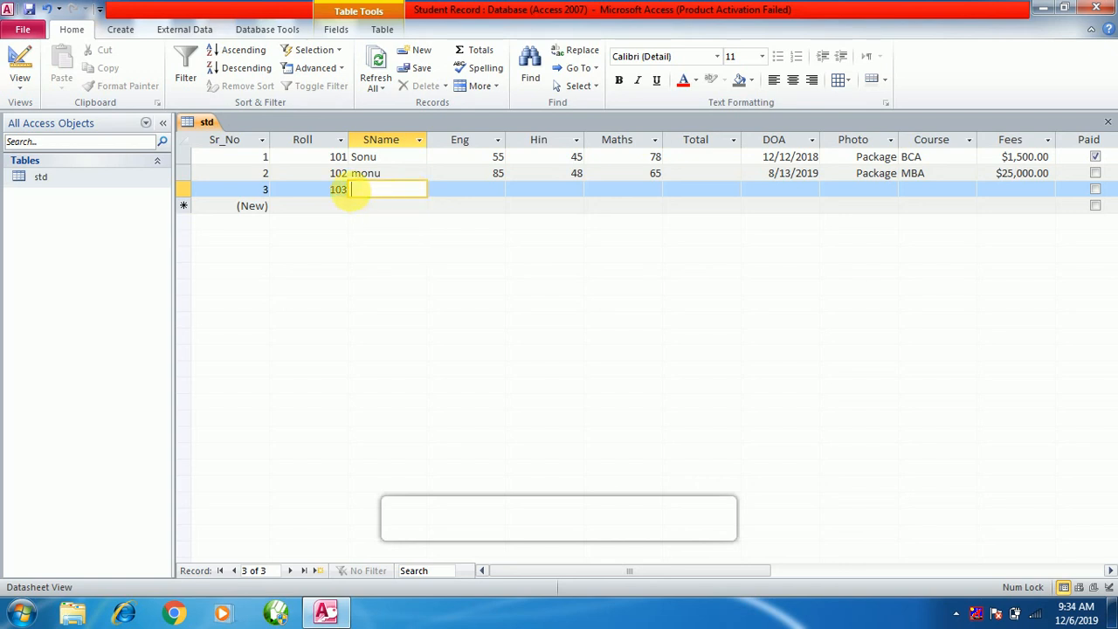
pyautogui.click(330, 189)
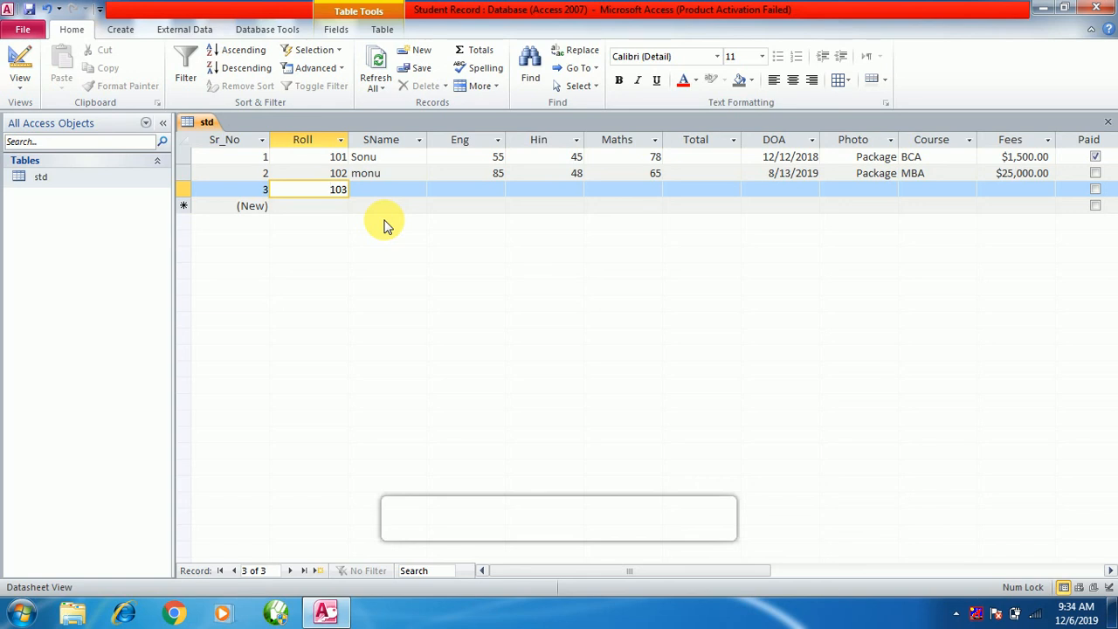
pyautogui.press('Delete')
pyautogui.press('Delete')
pyautogui.press('Delete')
pyautogui.write('101')
# Enter the third student's name and marks of 25 Eng, 48 Hin and 48 Maths.
pyautogui.click(393, 194)
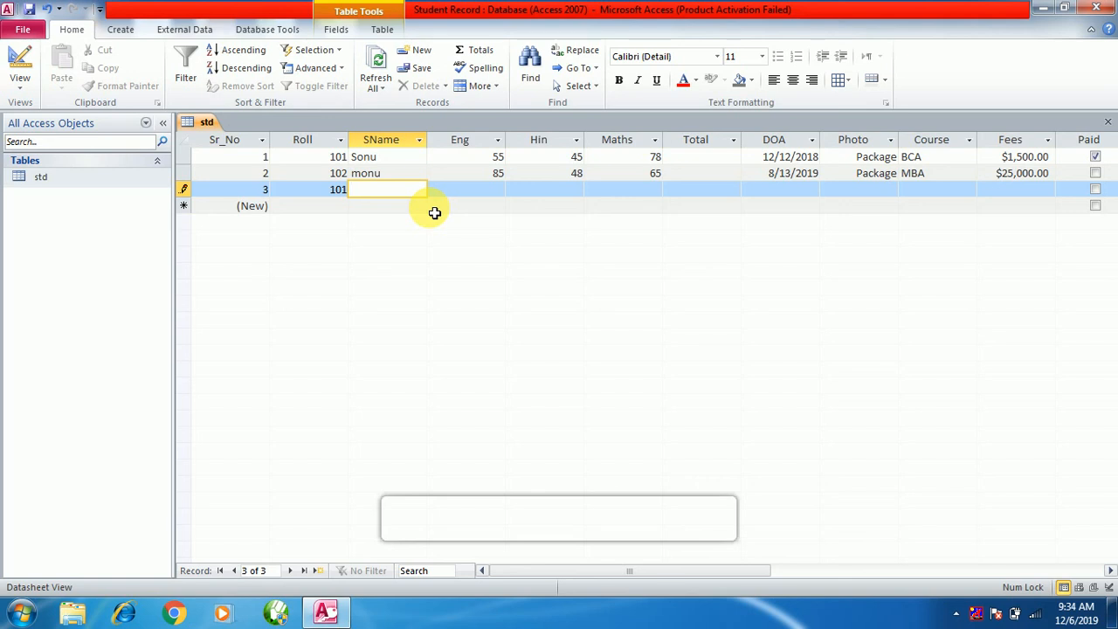
pyautogui.write('AMan')
pyautogui.press('BackSpace')
pyautogui.press('BackSpace')
pyautogui.press('BackSpace')
pyautogui.write('man')
pyautogui.press('Tab')
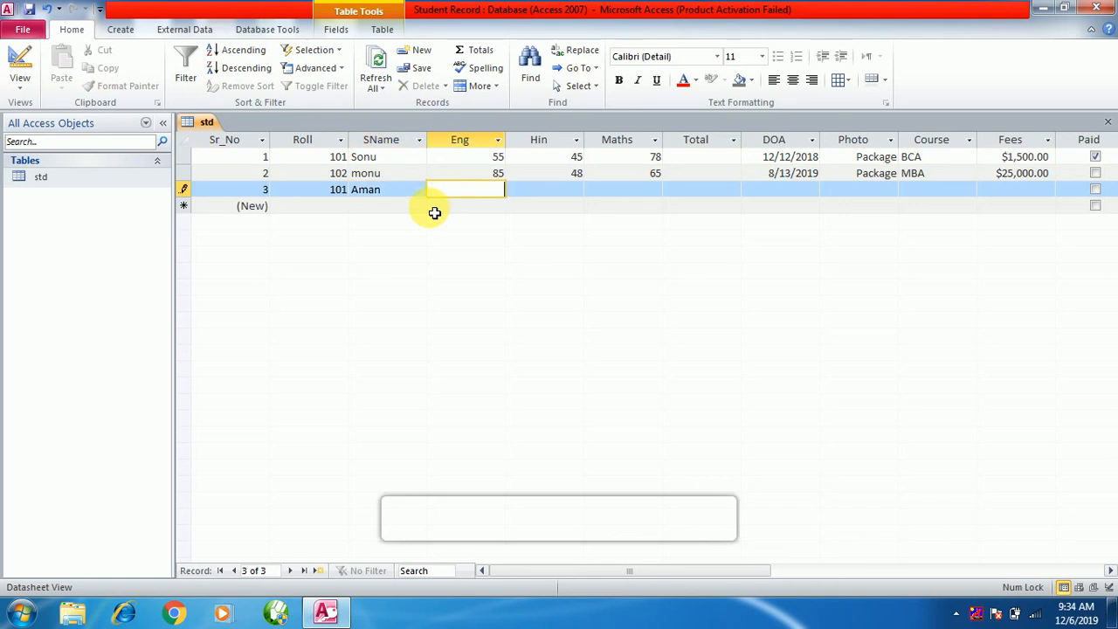
pyautogui.write('25')
pyautogui.press('Tab')
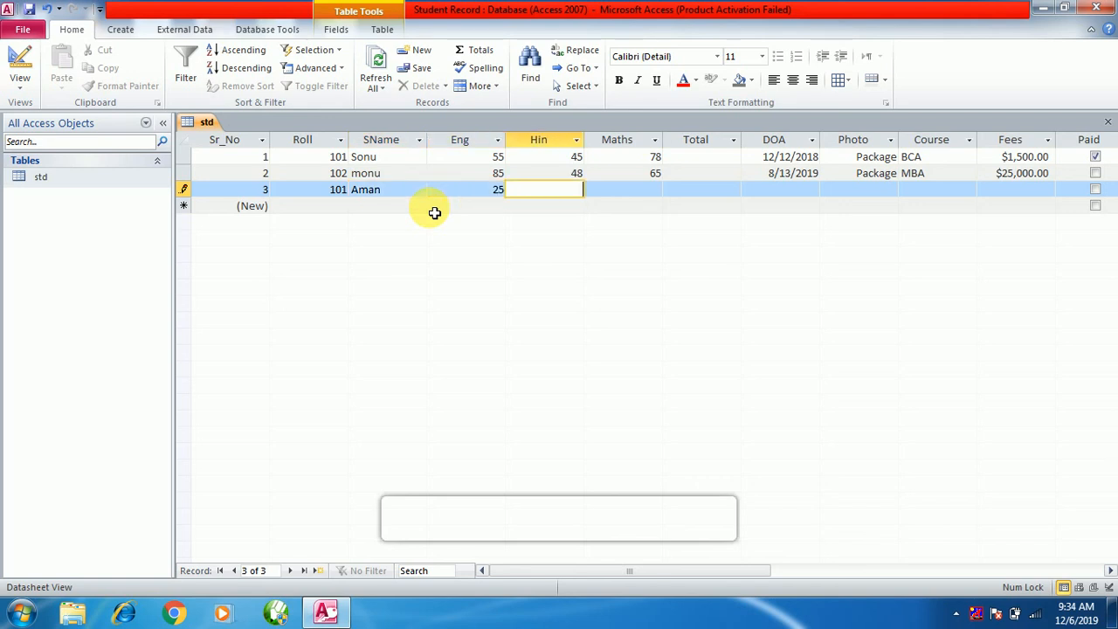
pyautogui.write('48')
pyautogui.press('Tab')
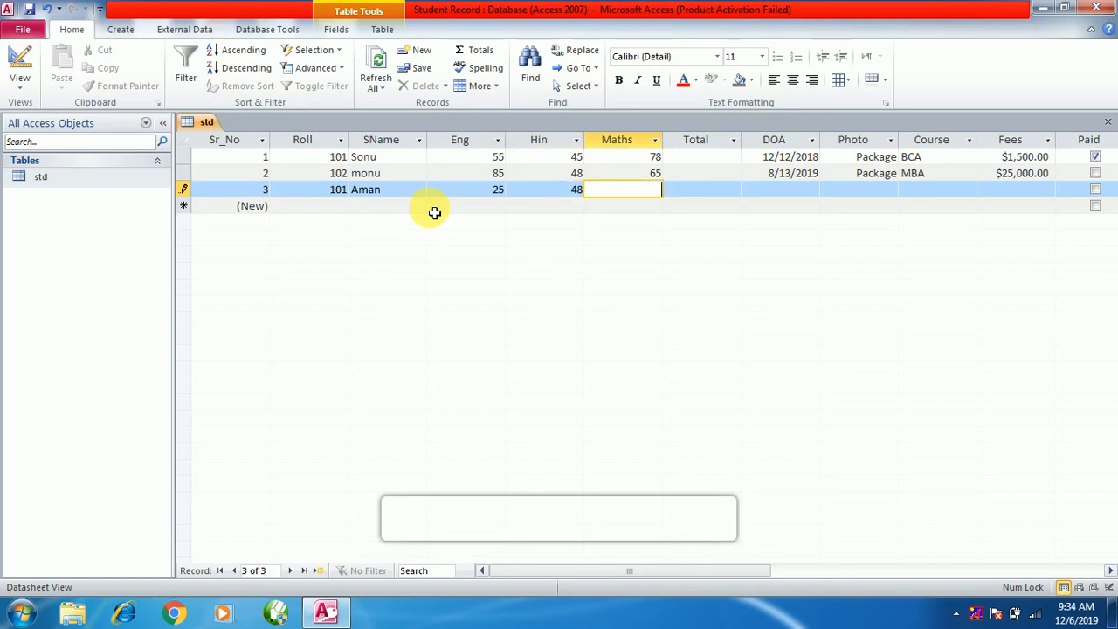
pyautogui.write('48')
pyautogui.press('Tab')
pyautogui.press('Tab')
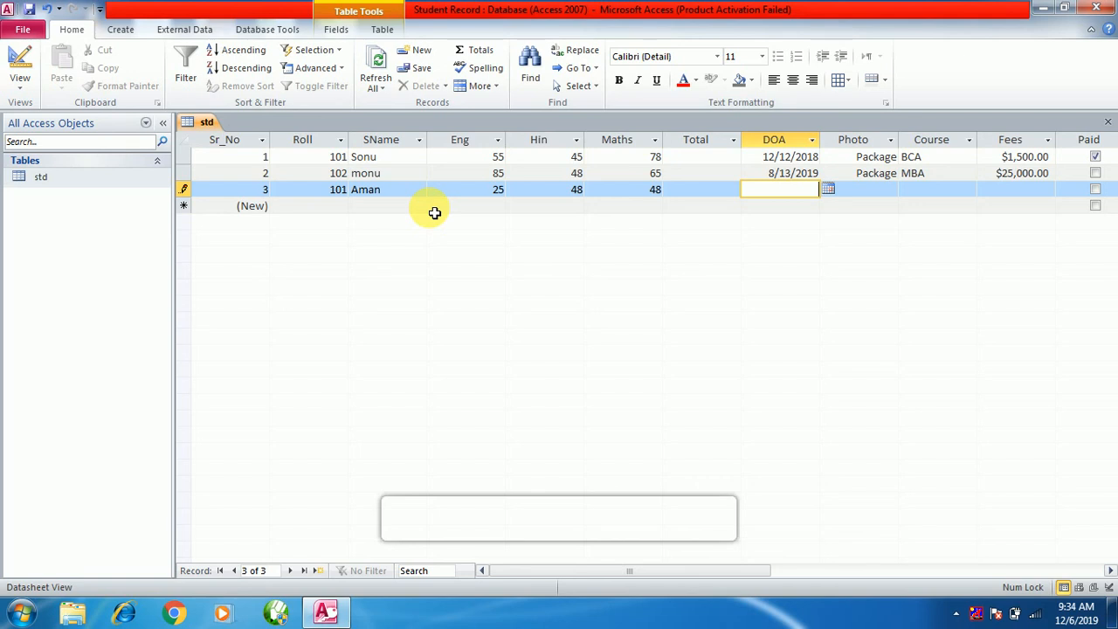
# Pick 12/5/2019 as the admission date and choose BA as the course.
pyautogui.click(828, 190)
pyautogui.click(784, 241)
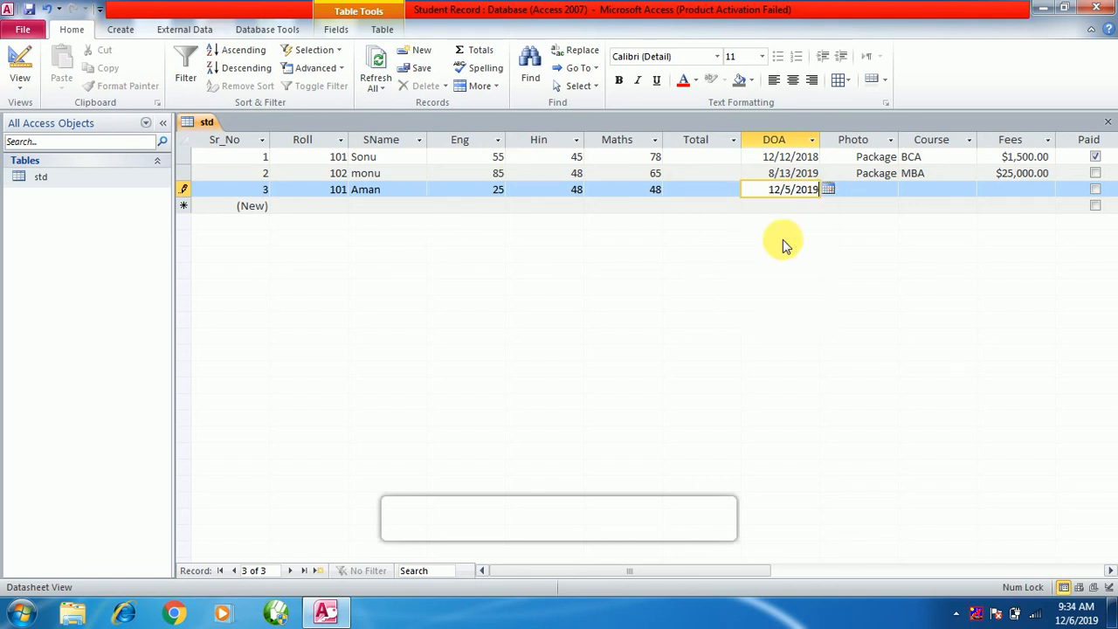
pyautogui.click(881, 192)
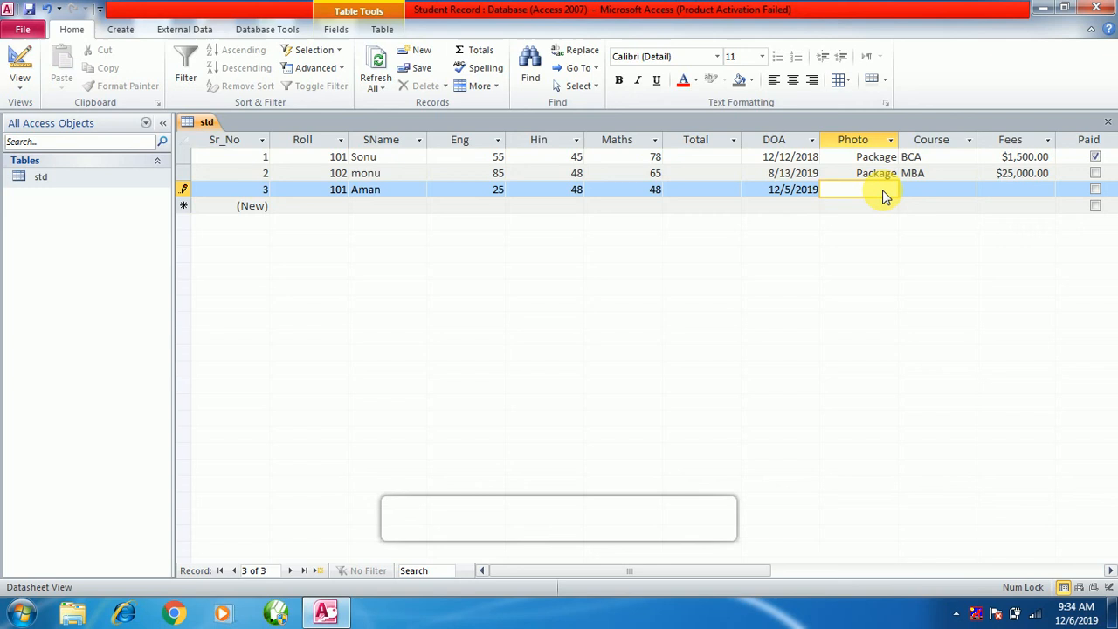
pyautogui.click(935, 199)
pyautogui.click(527, 346)
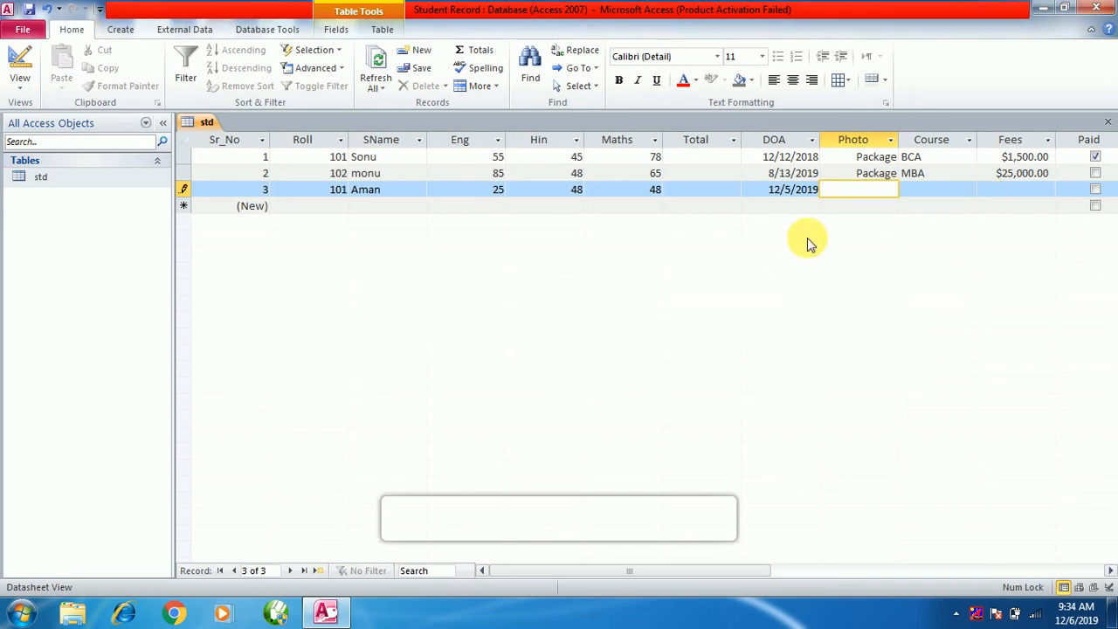
pyautogui.click(931, 198)
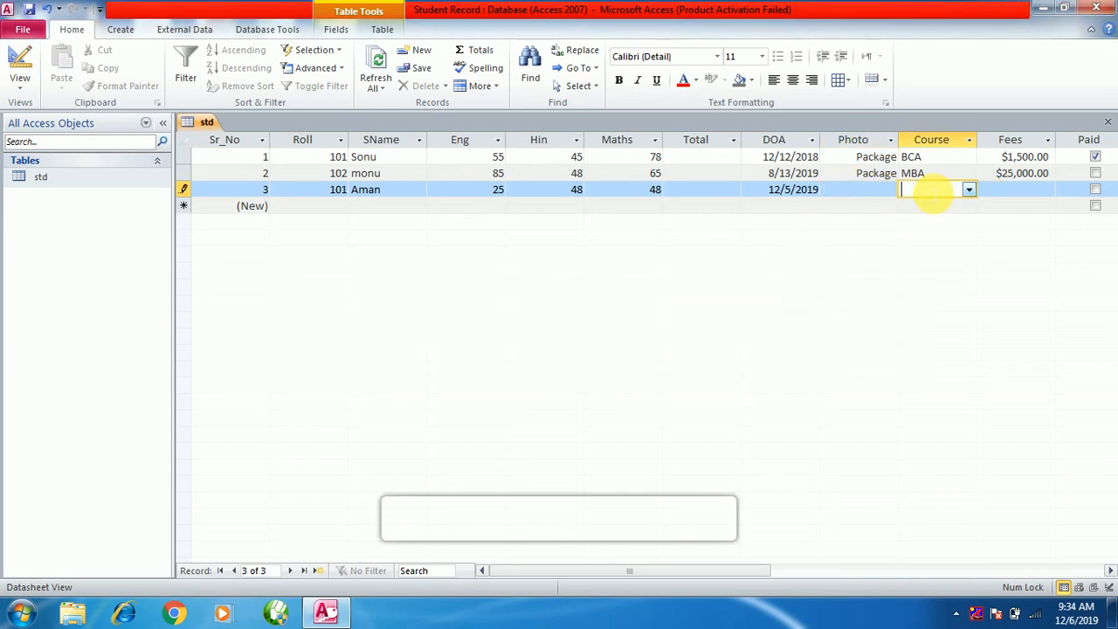
pyautogui.click(969, 190)
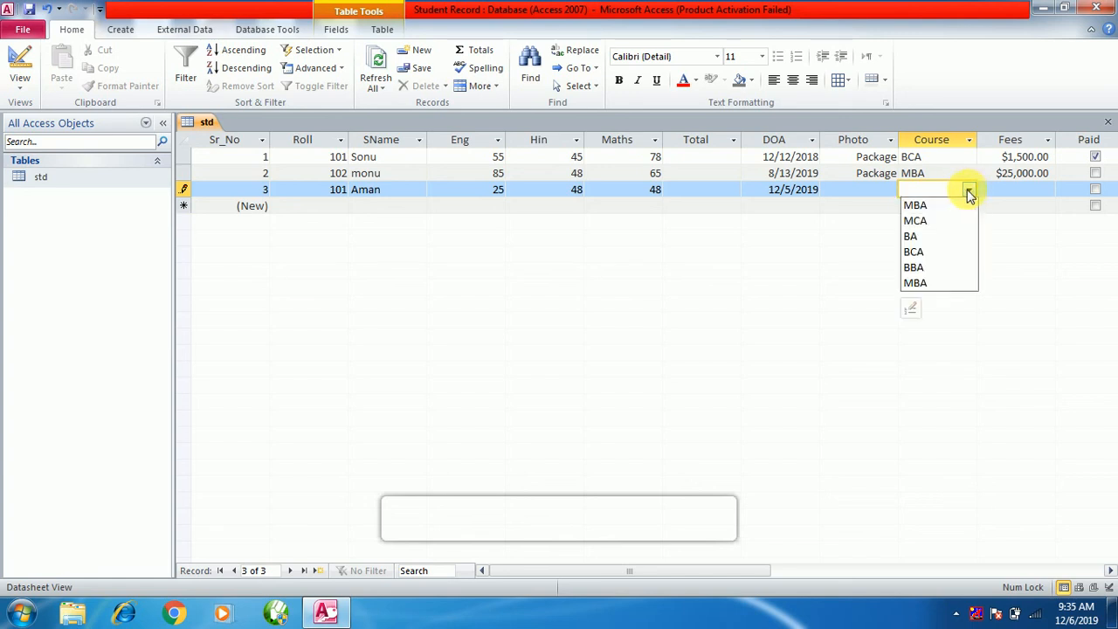
pyautogui.click(931, 237)
pyautogui.press('Tab')
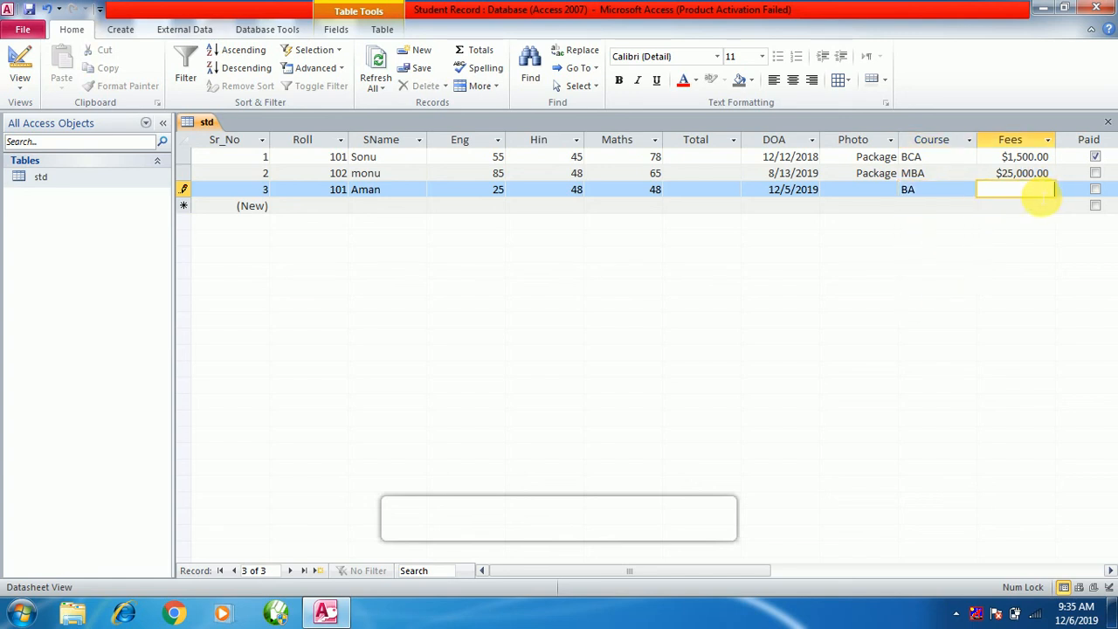
# Set fees to 25000, tick Paid, and enter the student's mobile number.
pyautogui.write('25000')
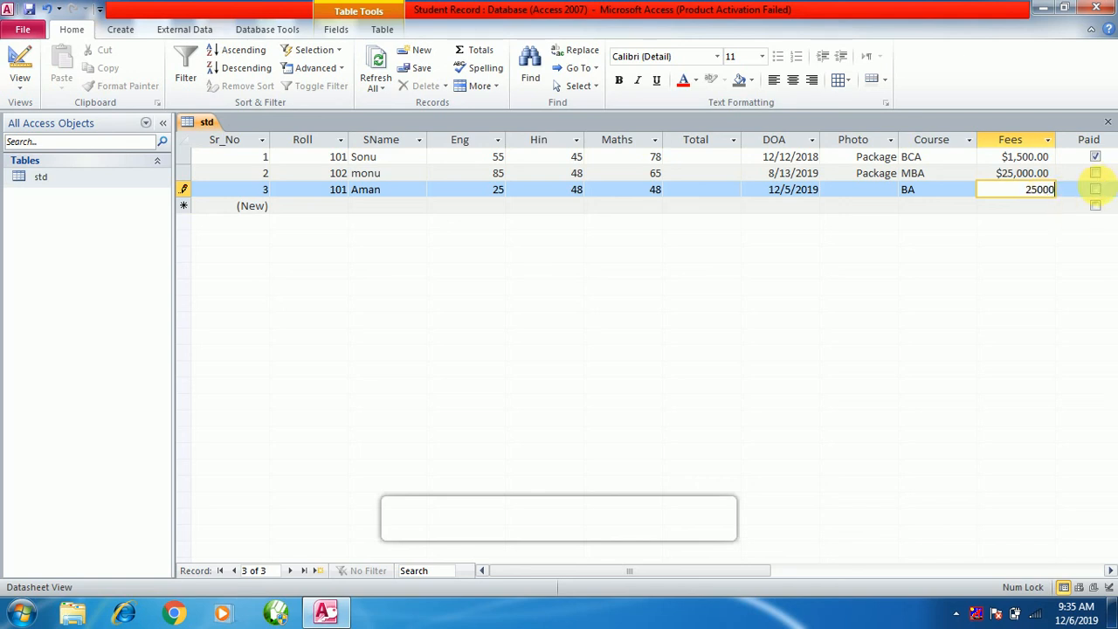
pyautogui.press('Tab')
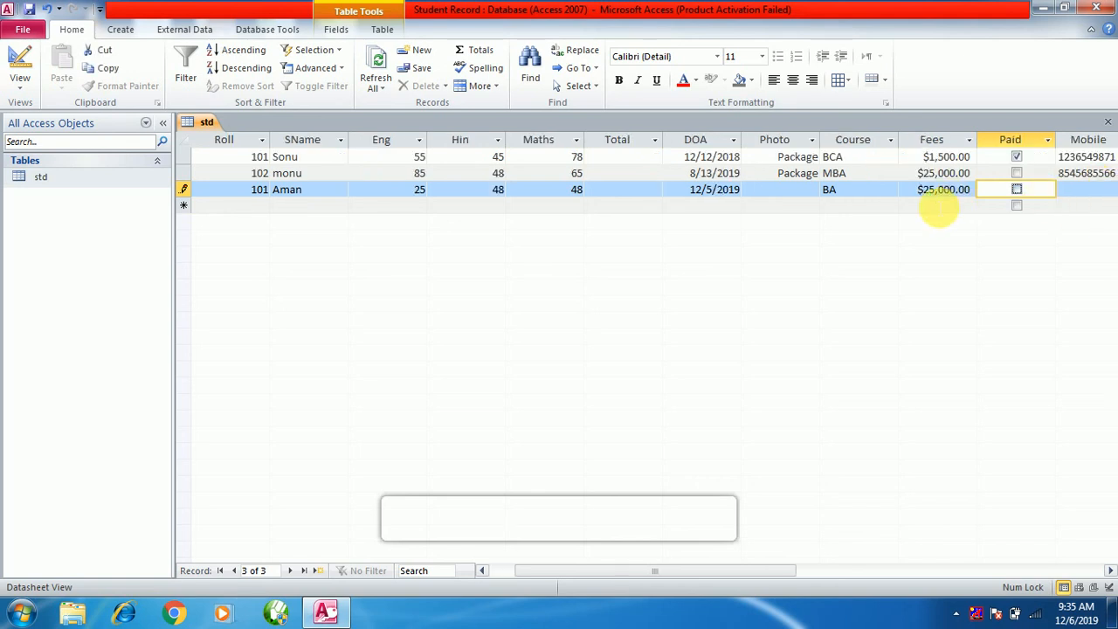
pyautogui.click(1017, 190)
pyautogui.click(1100, 194)
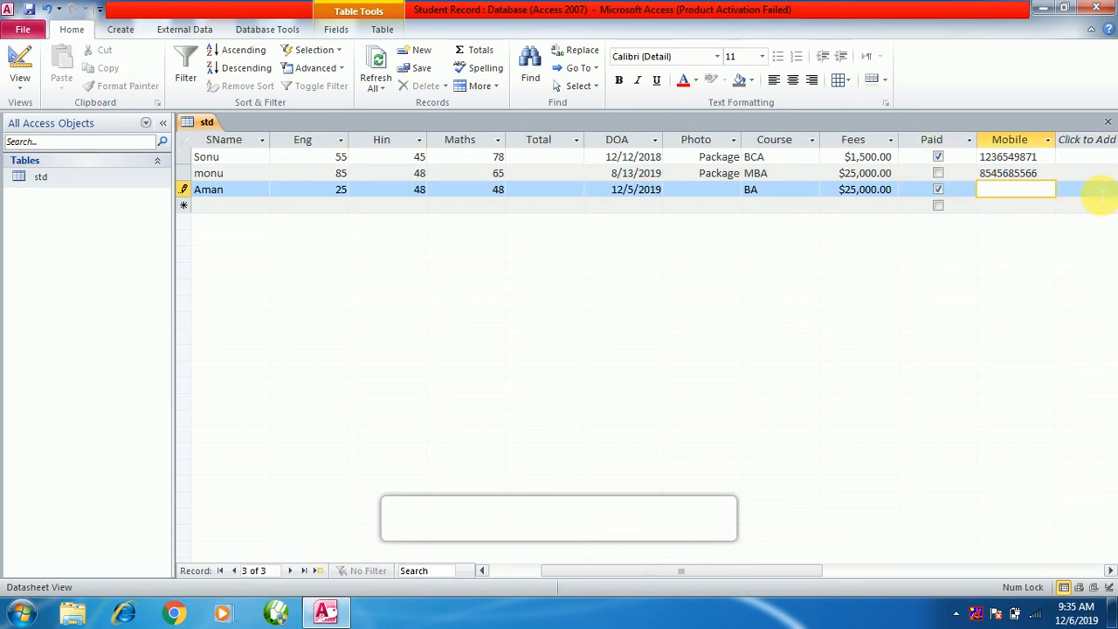
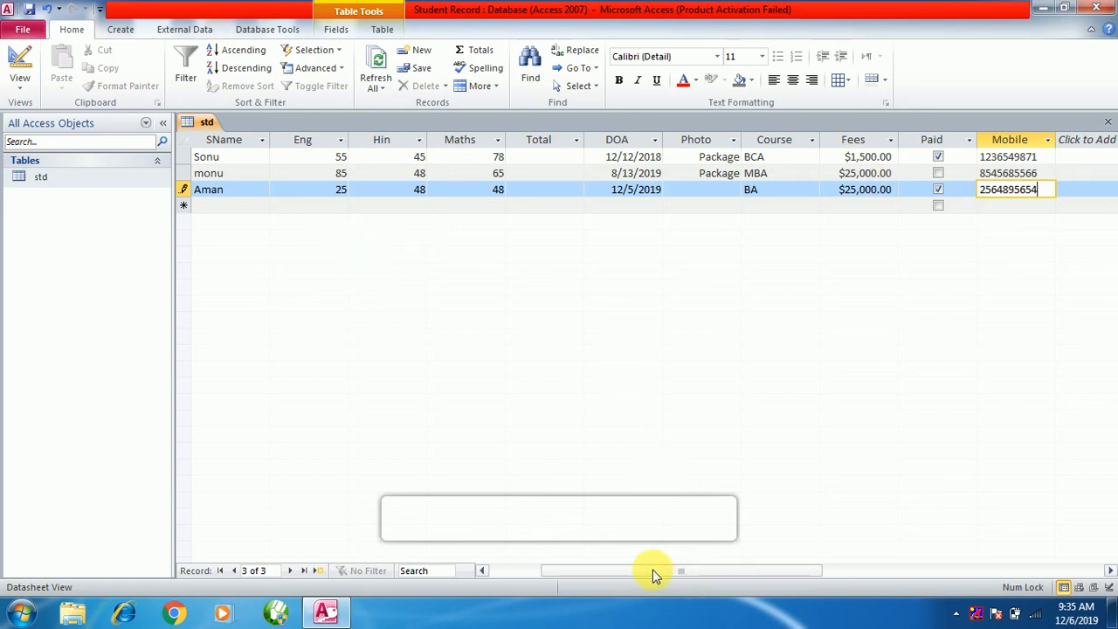
pyautogui.moveTo(653, 570); pyautogui.dragTo(542, 566)
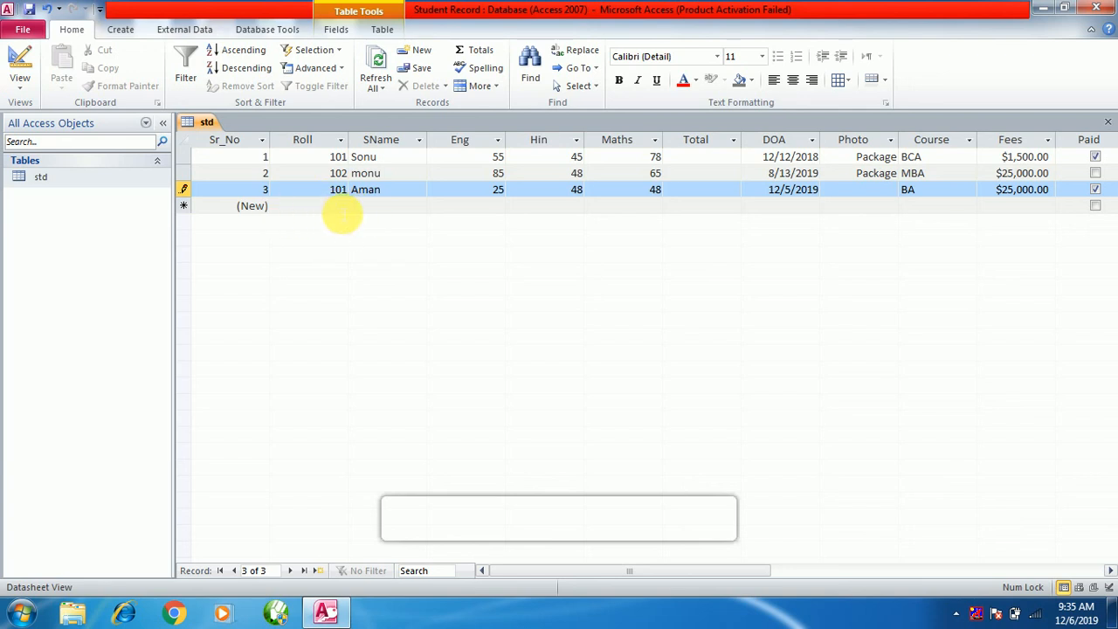
# Try to save the third record and dismiss the duplicate-values error twice.
pyautogui.click(339, 212)
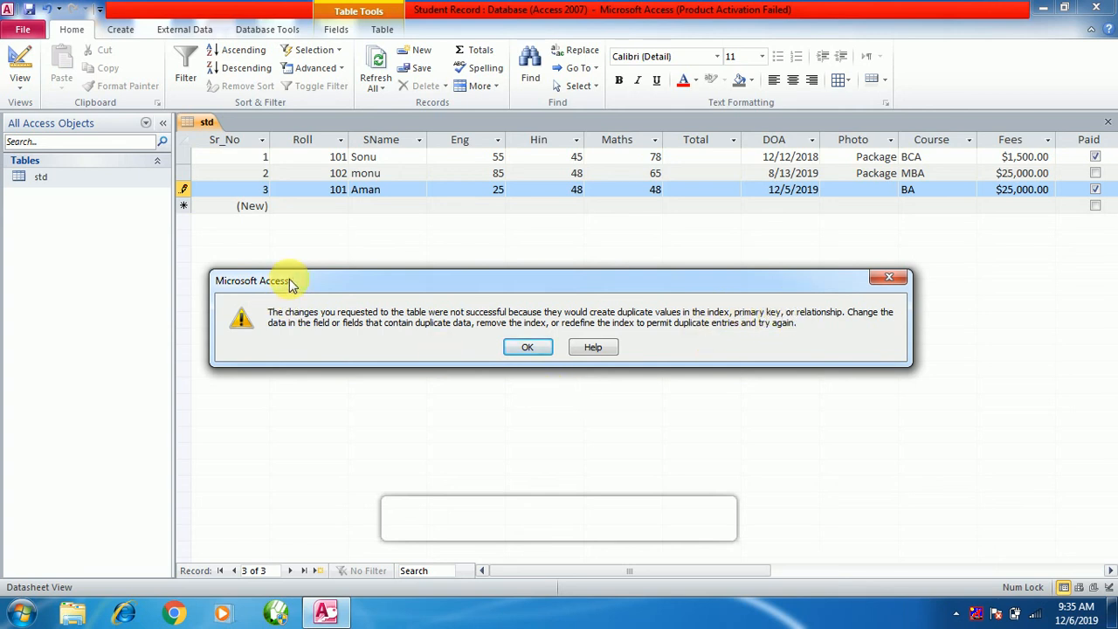
pyautogui.click(526, 347)
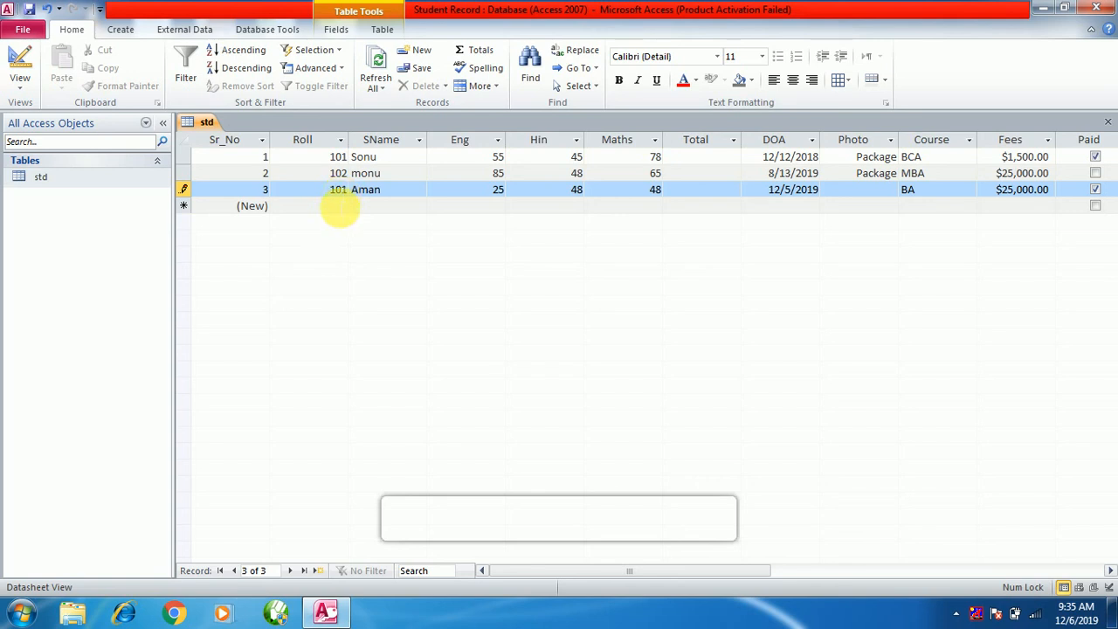
pyautogui.click(340, 208)
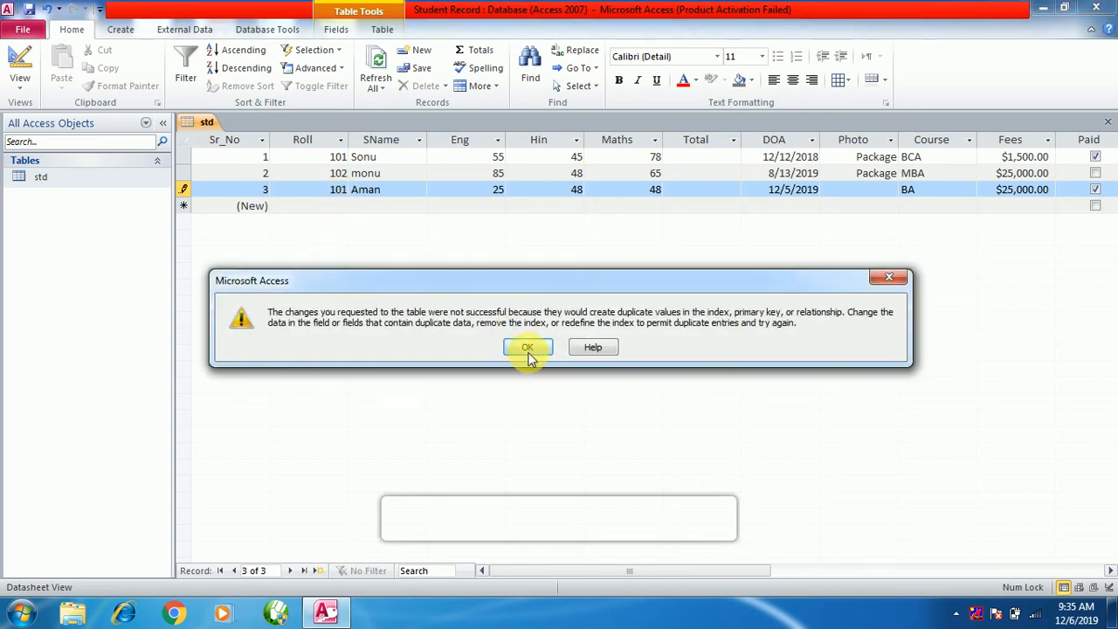
pyautogui.click(527, 347)
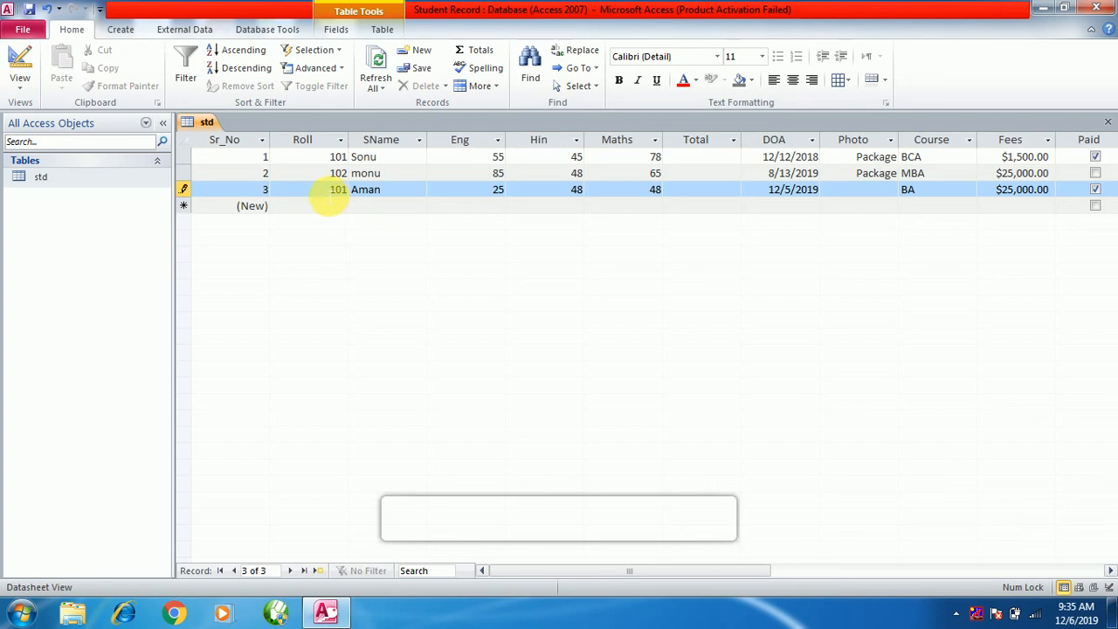
# Change the third record's Roll from 101 to 103 and save it.
pyautogui.click(330, 198)
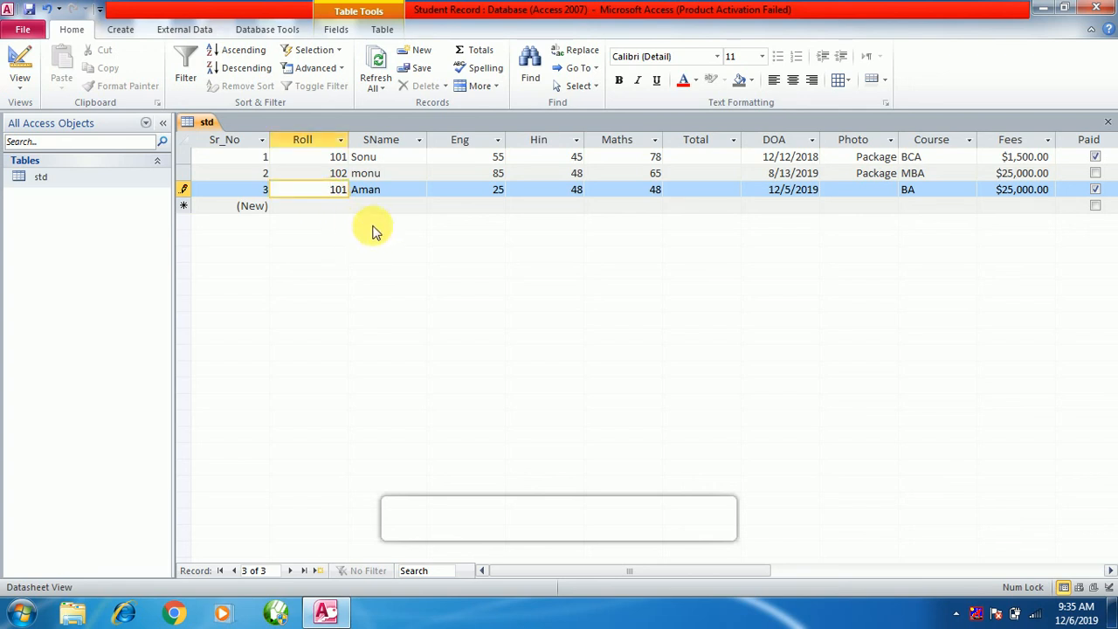
pyautogui.press('Delete')
pyautogui.press('Delete')
pyautogui.press('Delete')
pyautogui.write('103')
pyautogui.click(325, 205)
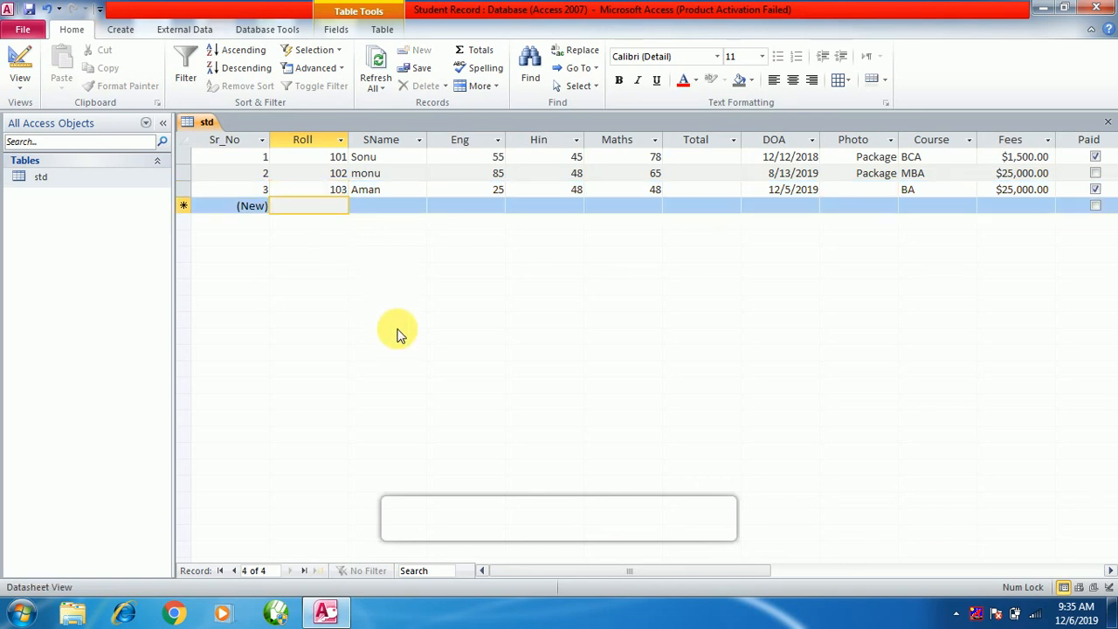